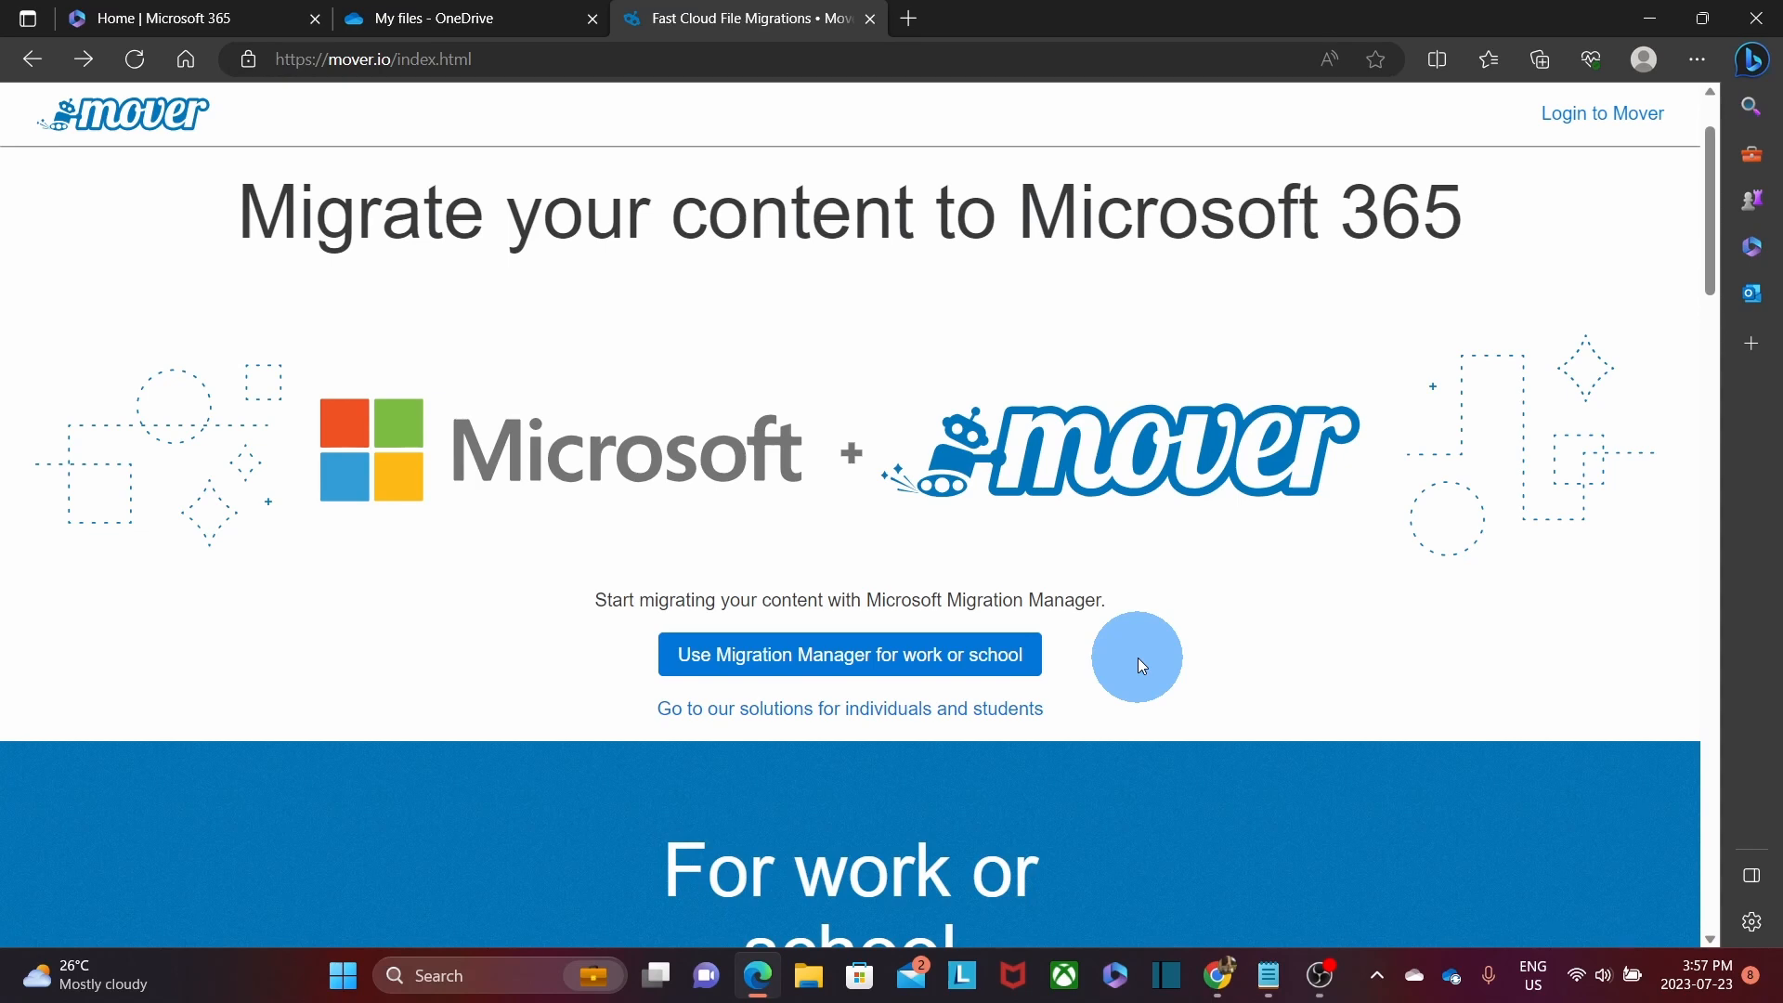
# - Scroll down the Mover home page about migrating content to Microsoft 365
pyautogui.scroll(-12, 1300, 650)
# - Open the Transfer Wizard from the 'For individuals and students' section
pyautogui.scroll(-8, 1301, 650)
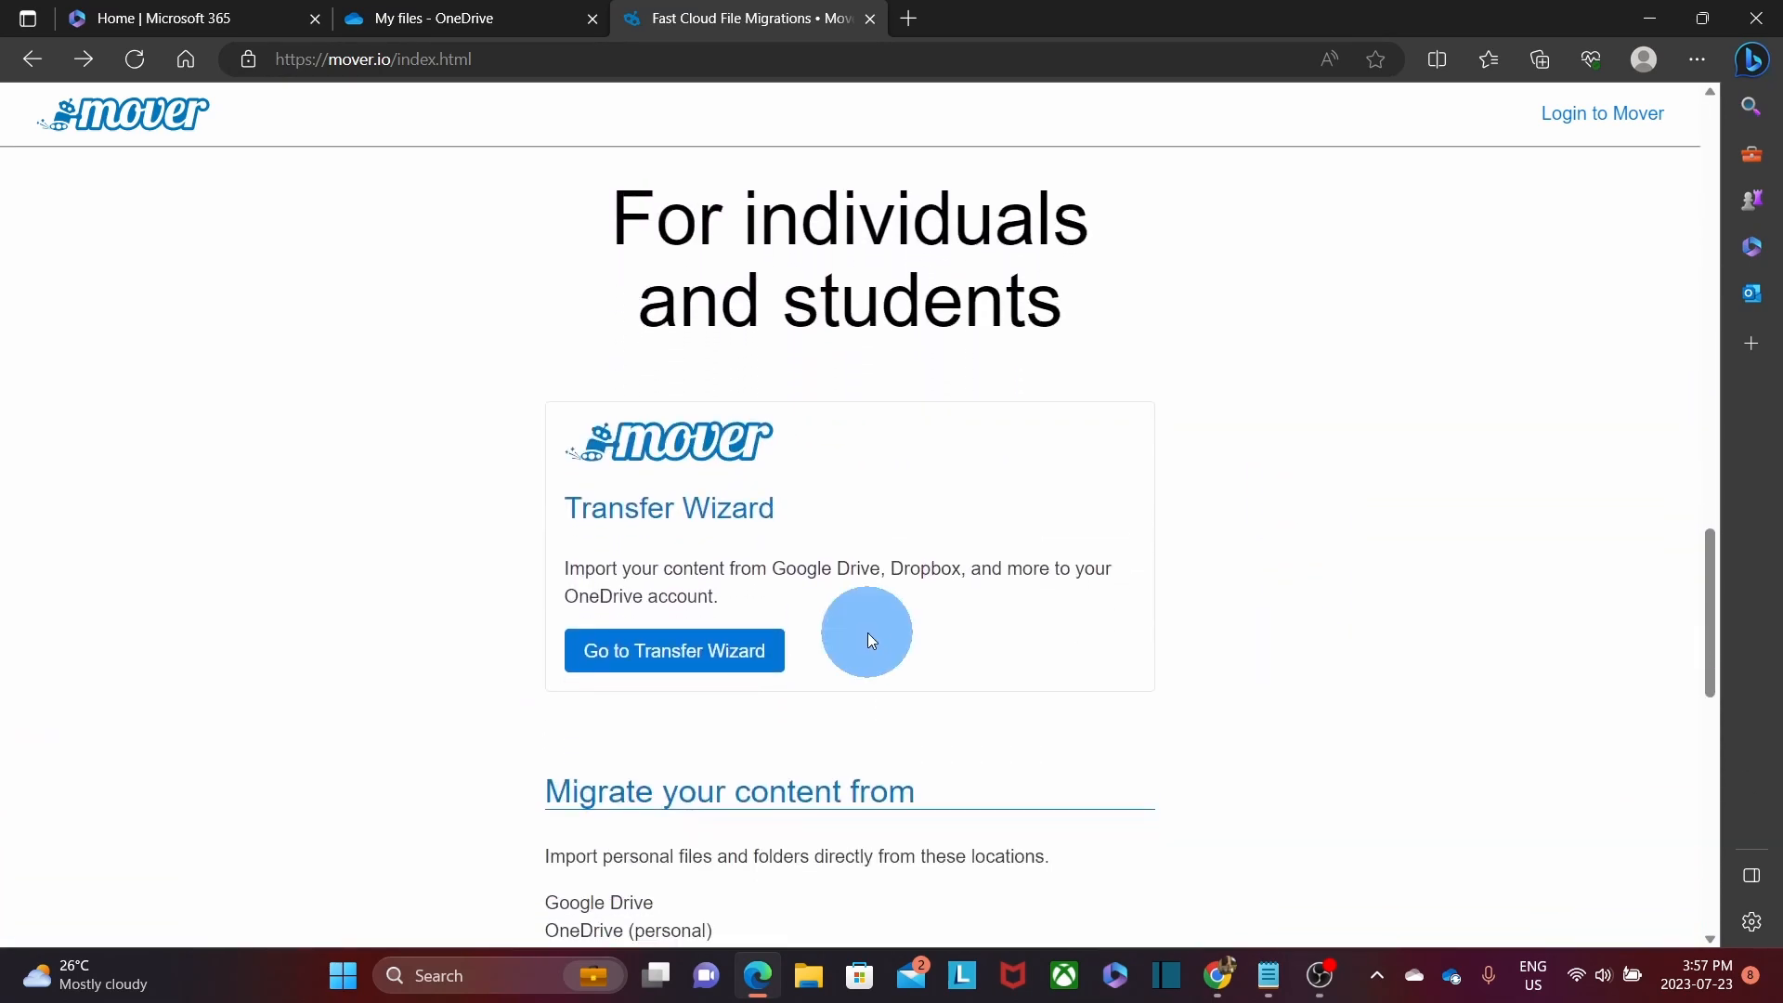
pyautogui.click(671, 655)
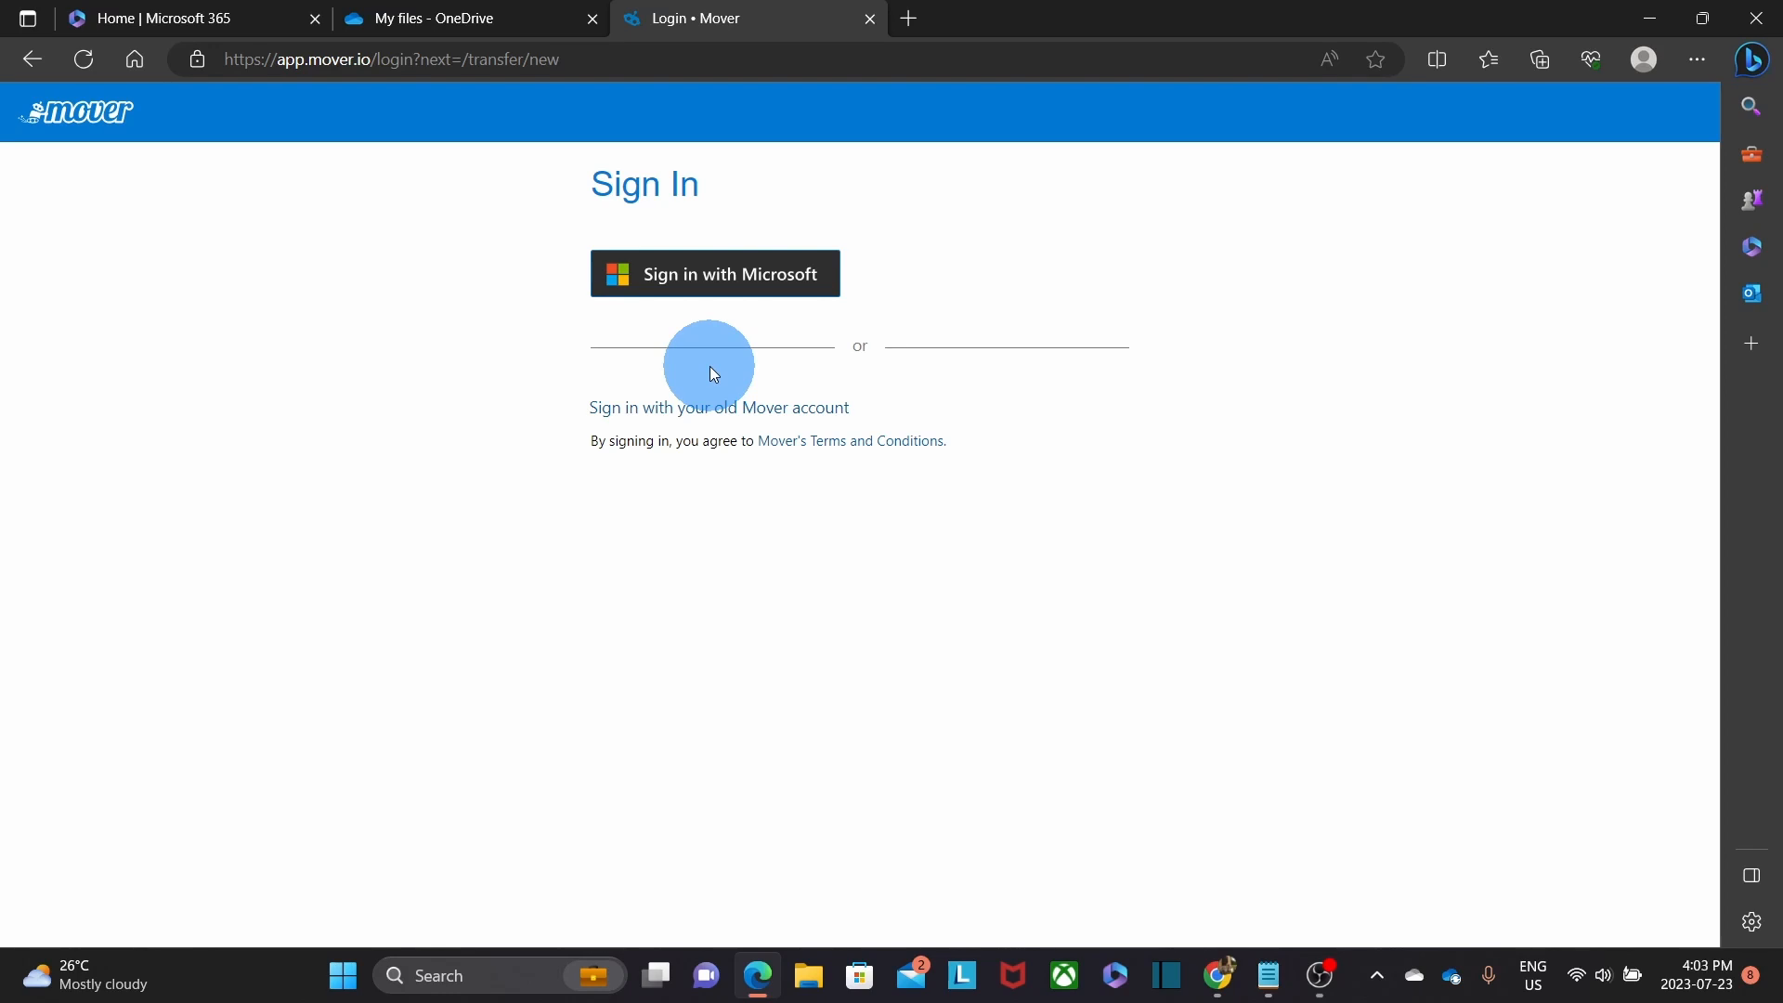
# - Sign in to Mover with a different Microsoft account, pasting its e-mail and password
pyautogui.click(731, 281)
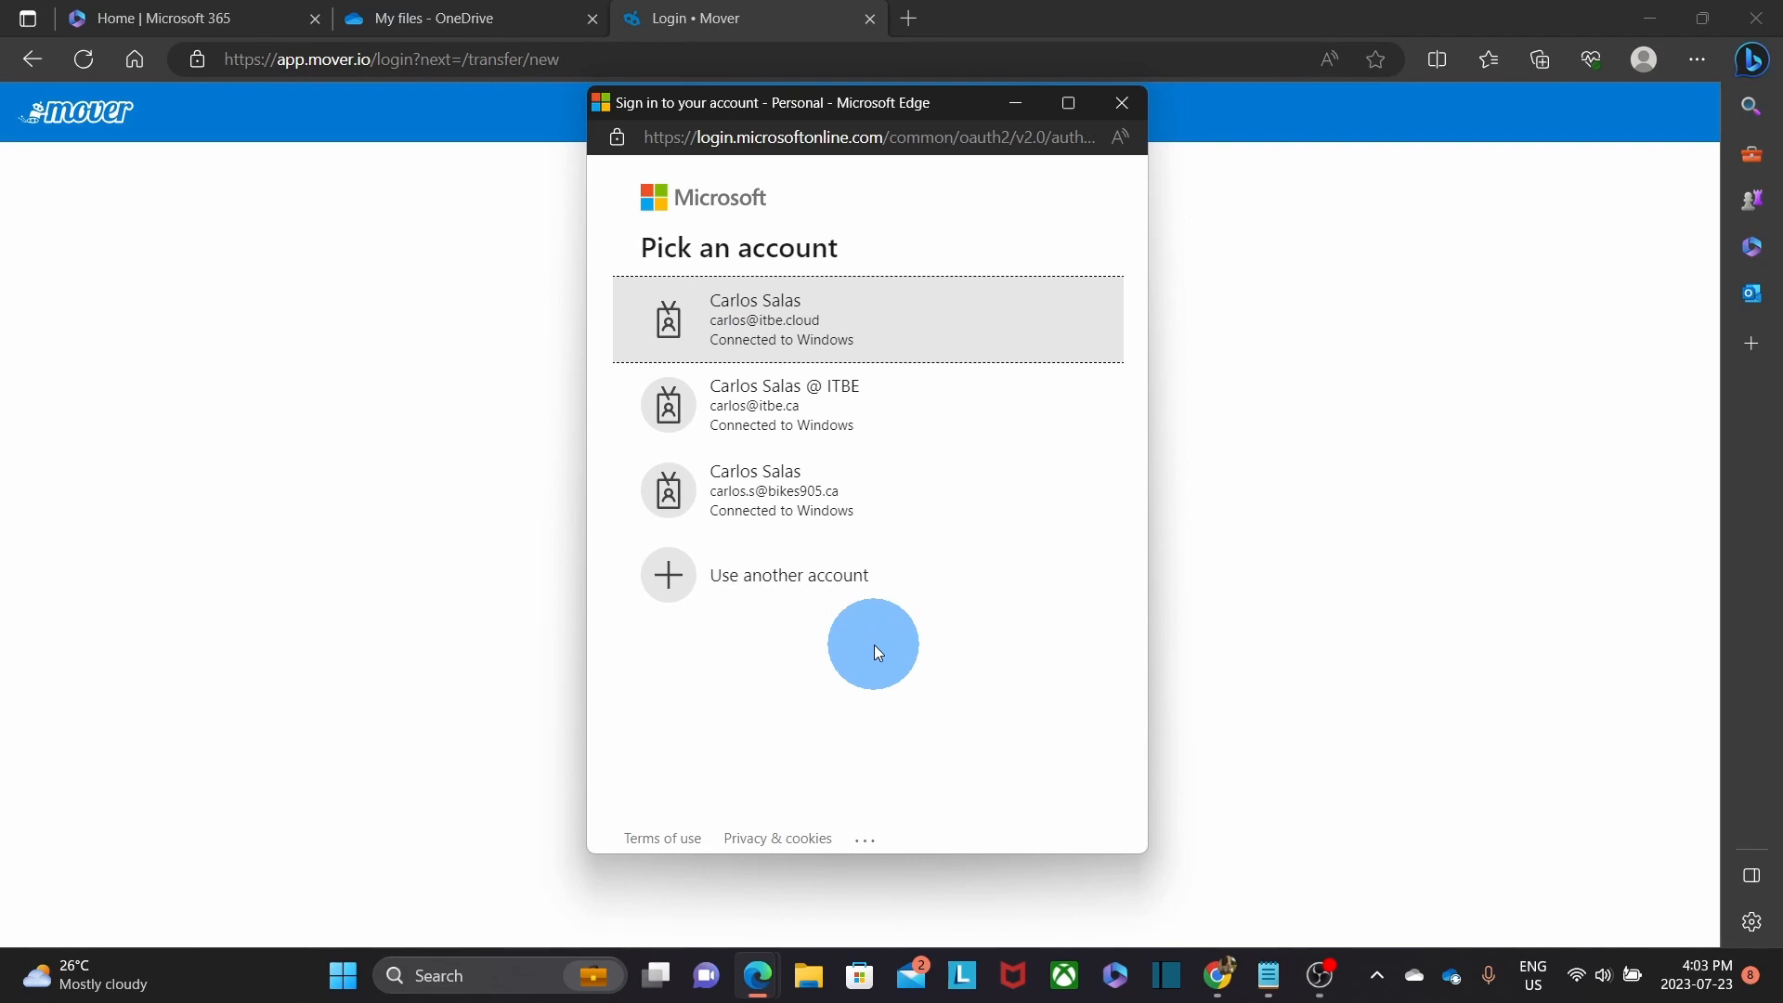
pyautogui.click(819, 582)
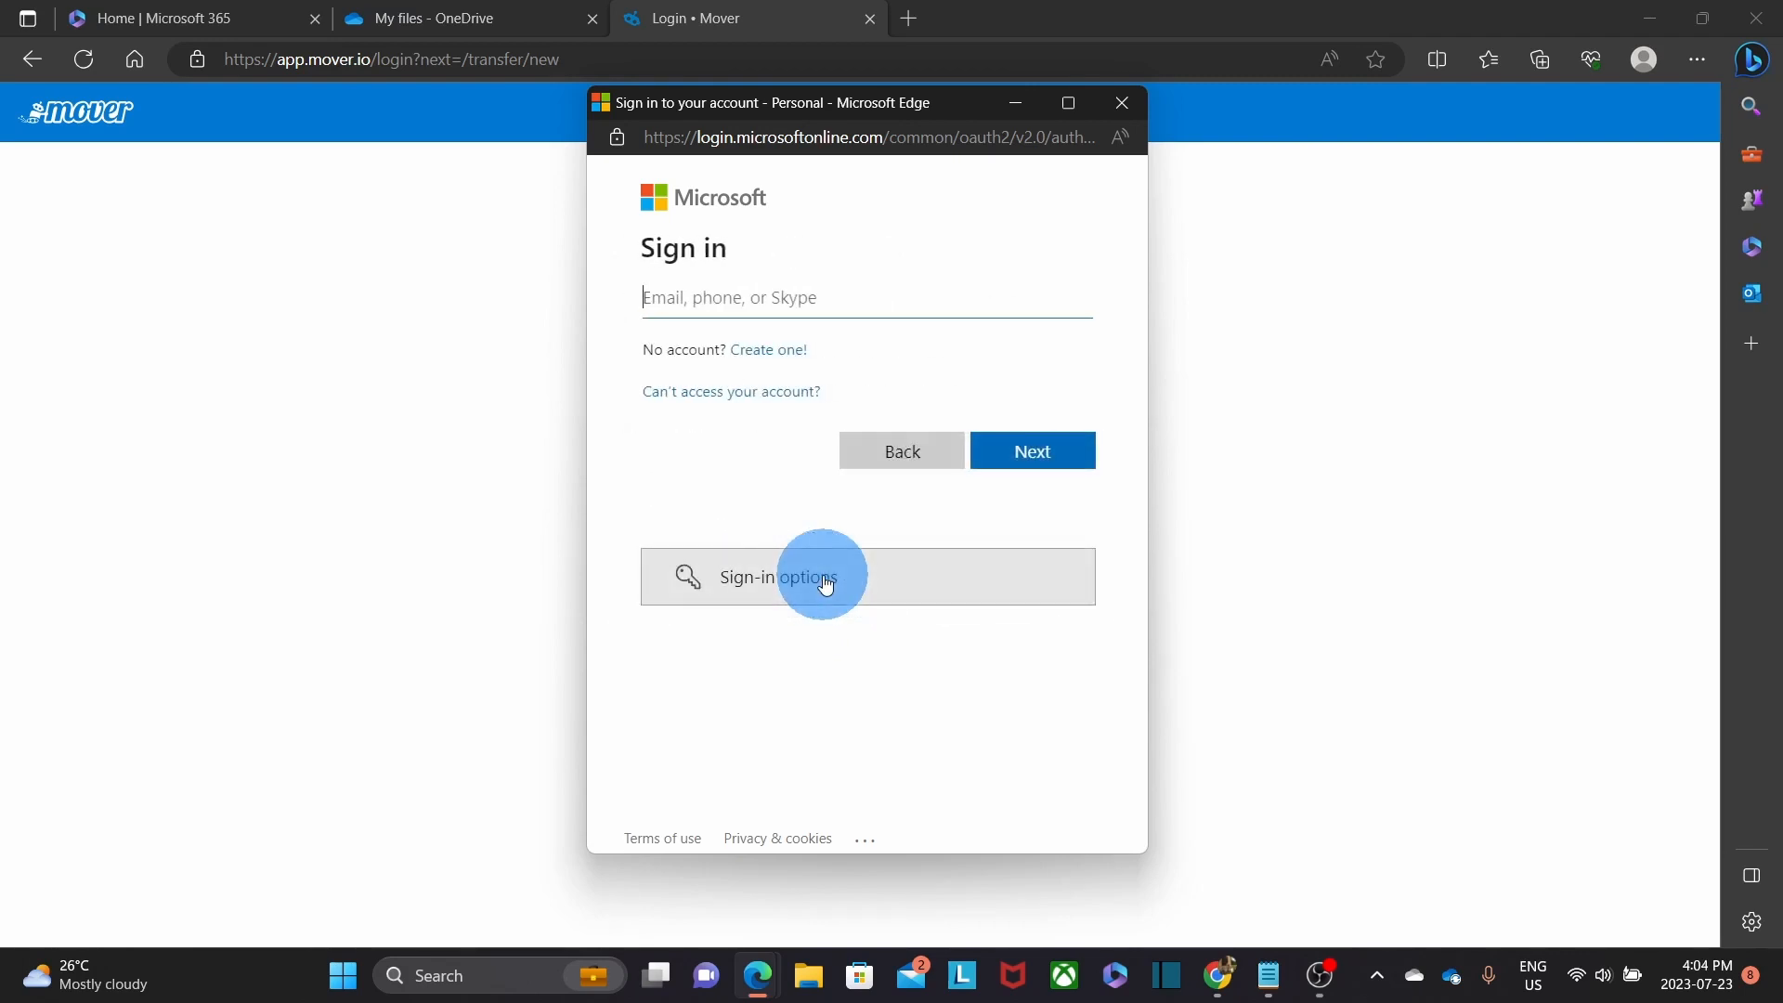
pyautogui.hotkey('ctrl', 'v')
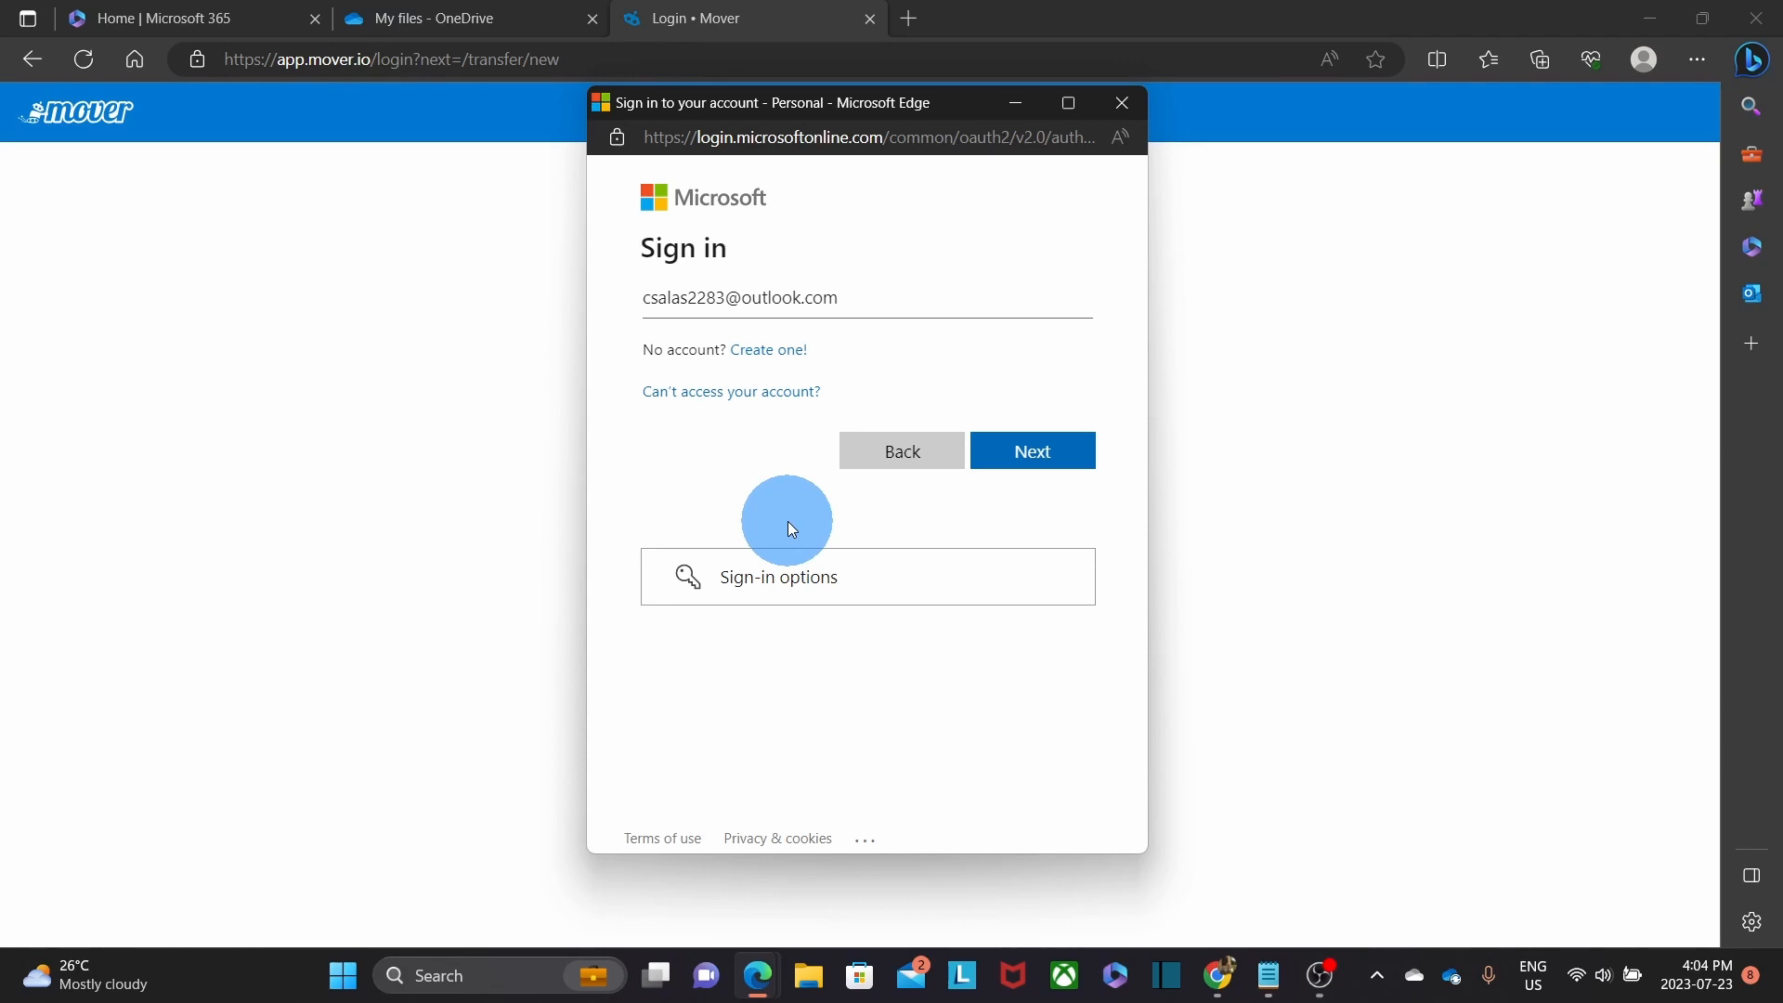
pyautogui.click(1042, 462)
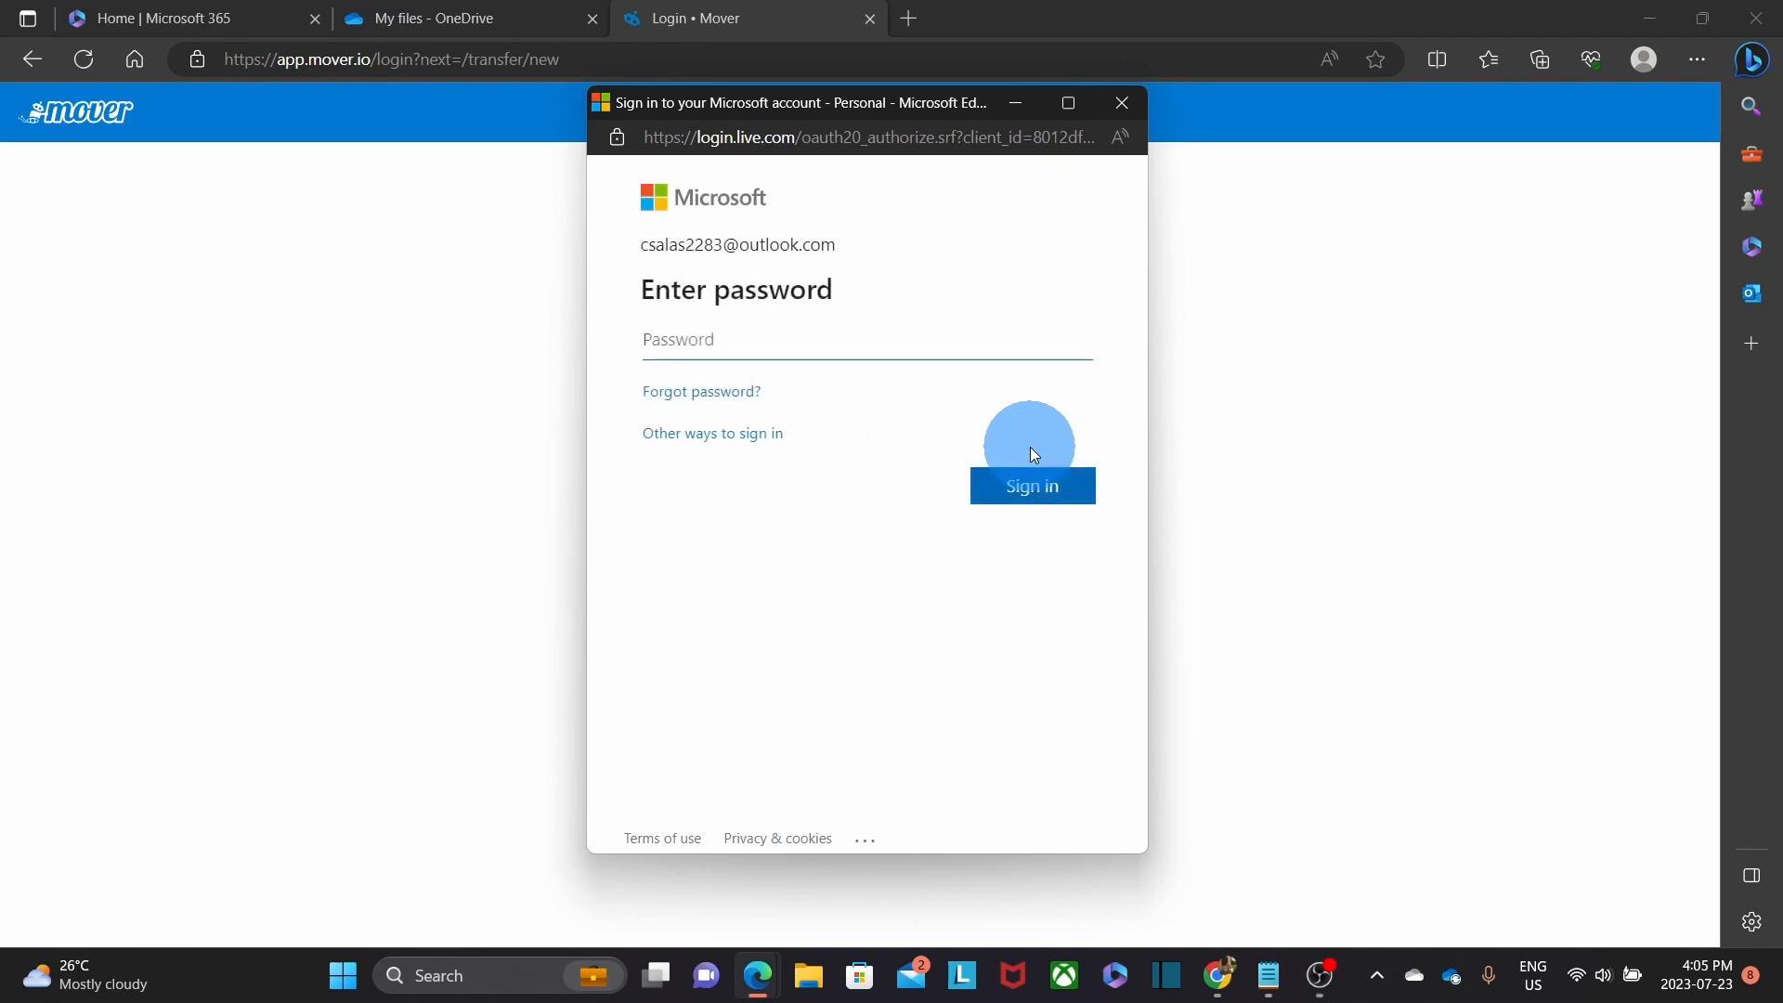
pyautogui.hotkey('ctrl', 'v')
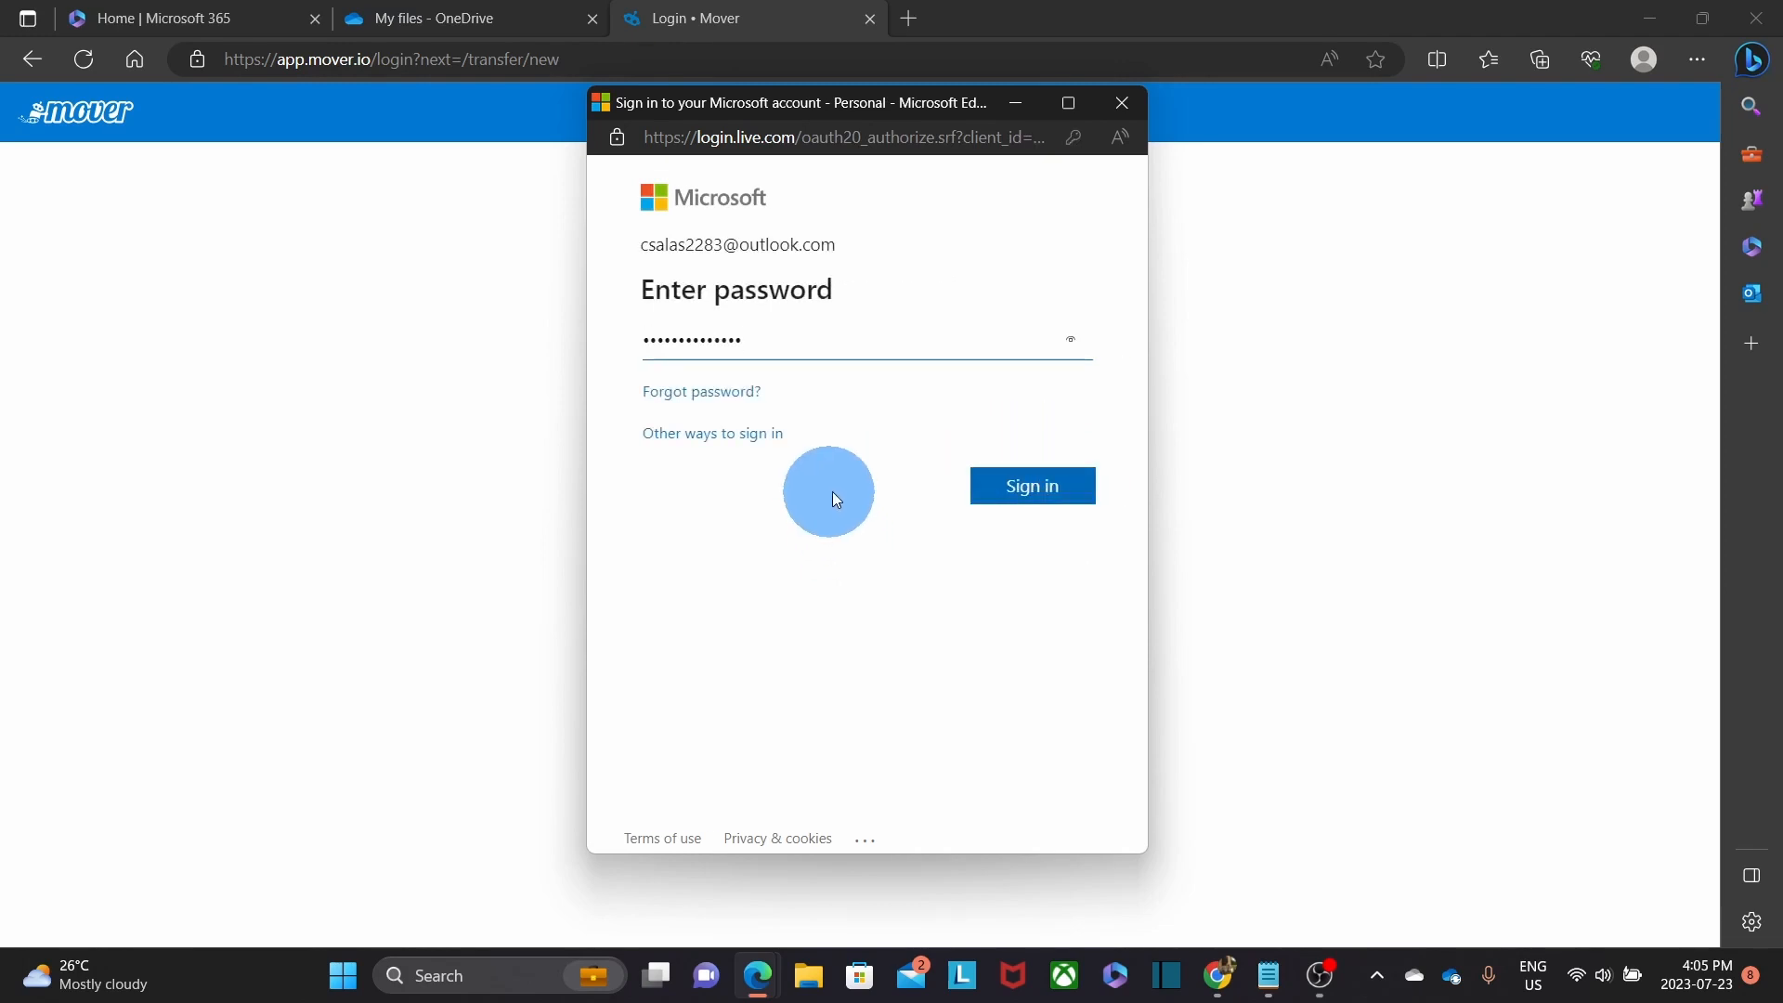
pyautogui.click(1033, 493)
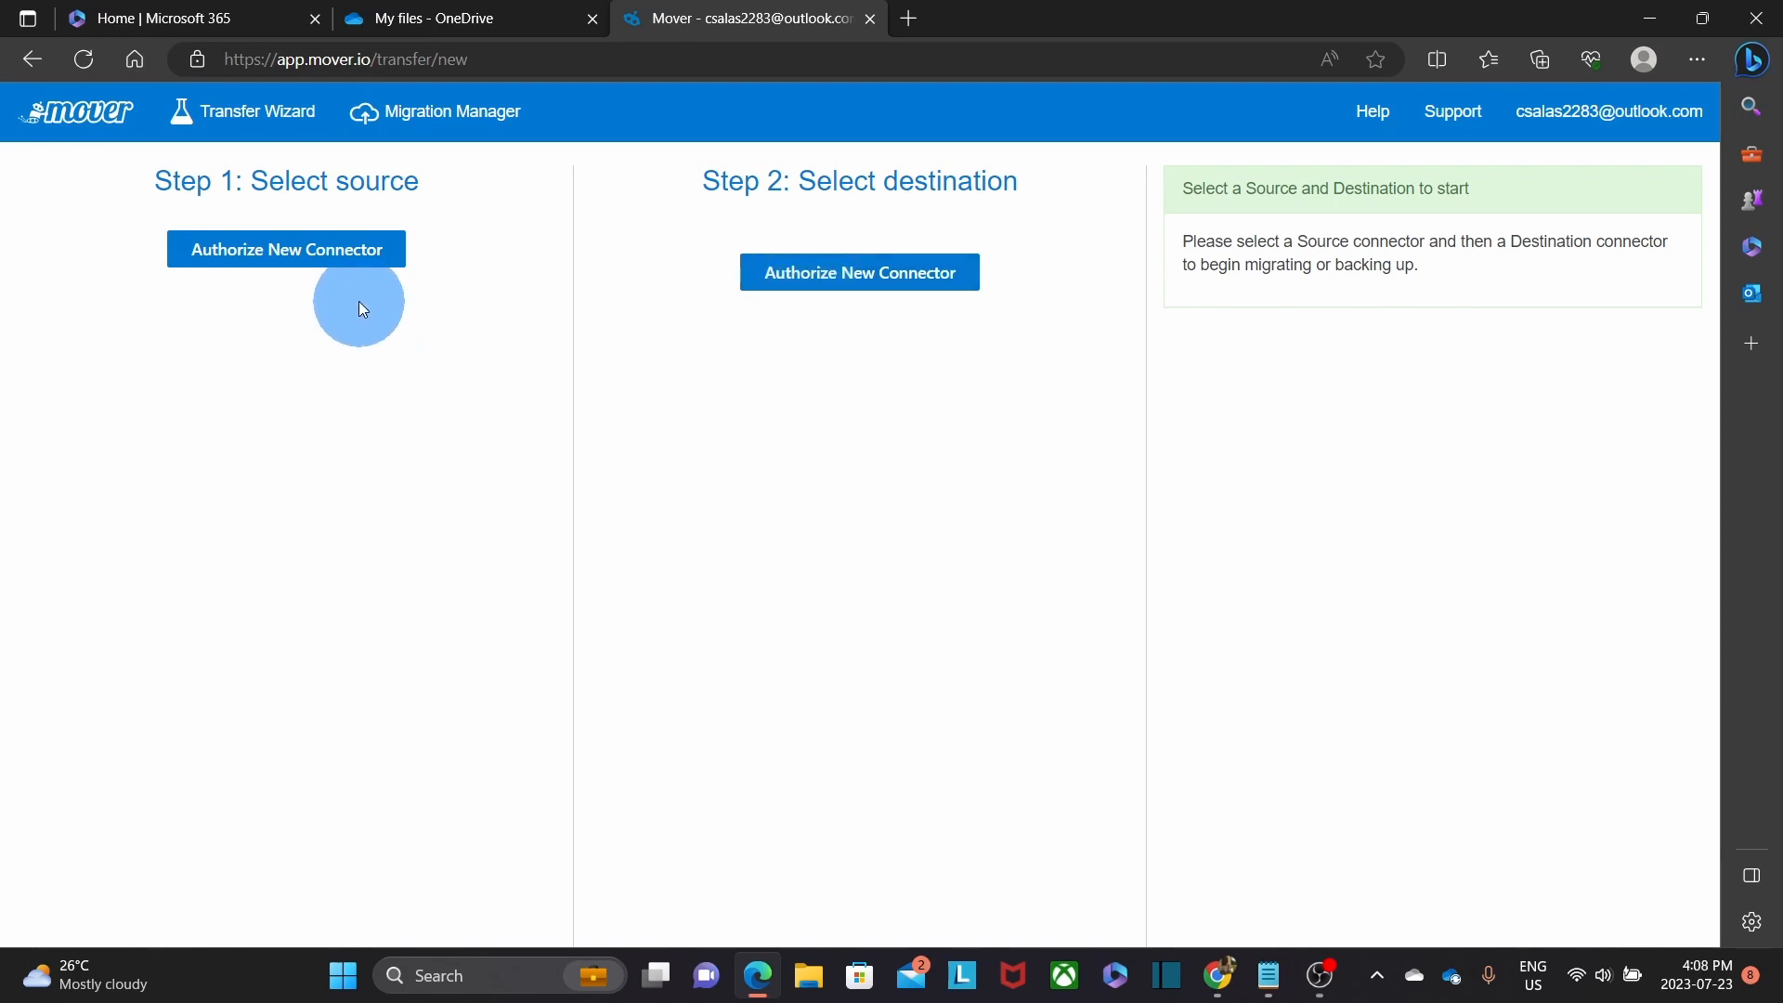
# - Choose OneDrive Consumer from the new source connector list to authorize it
pyautogui.click(318, 249)
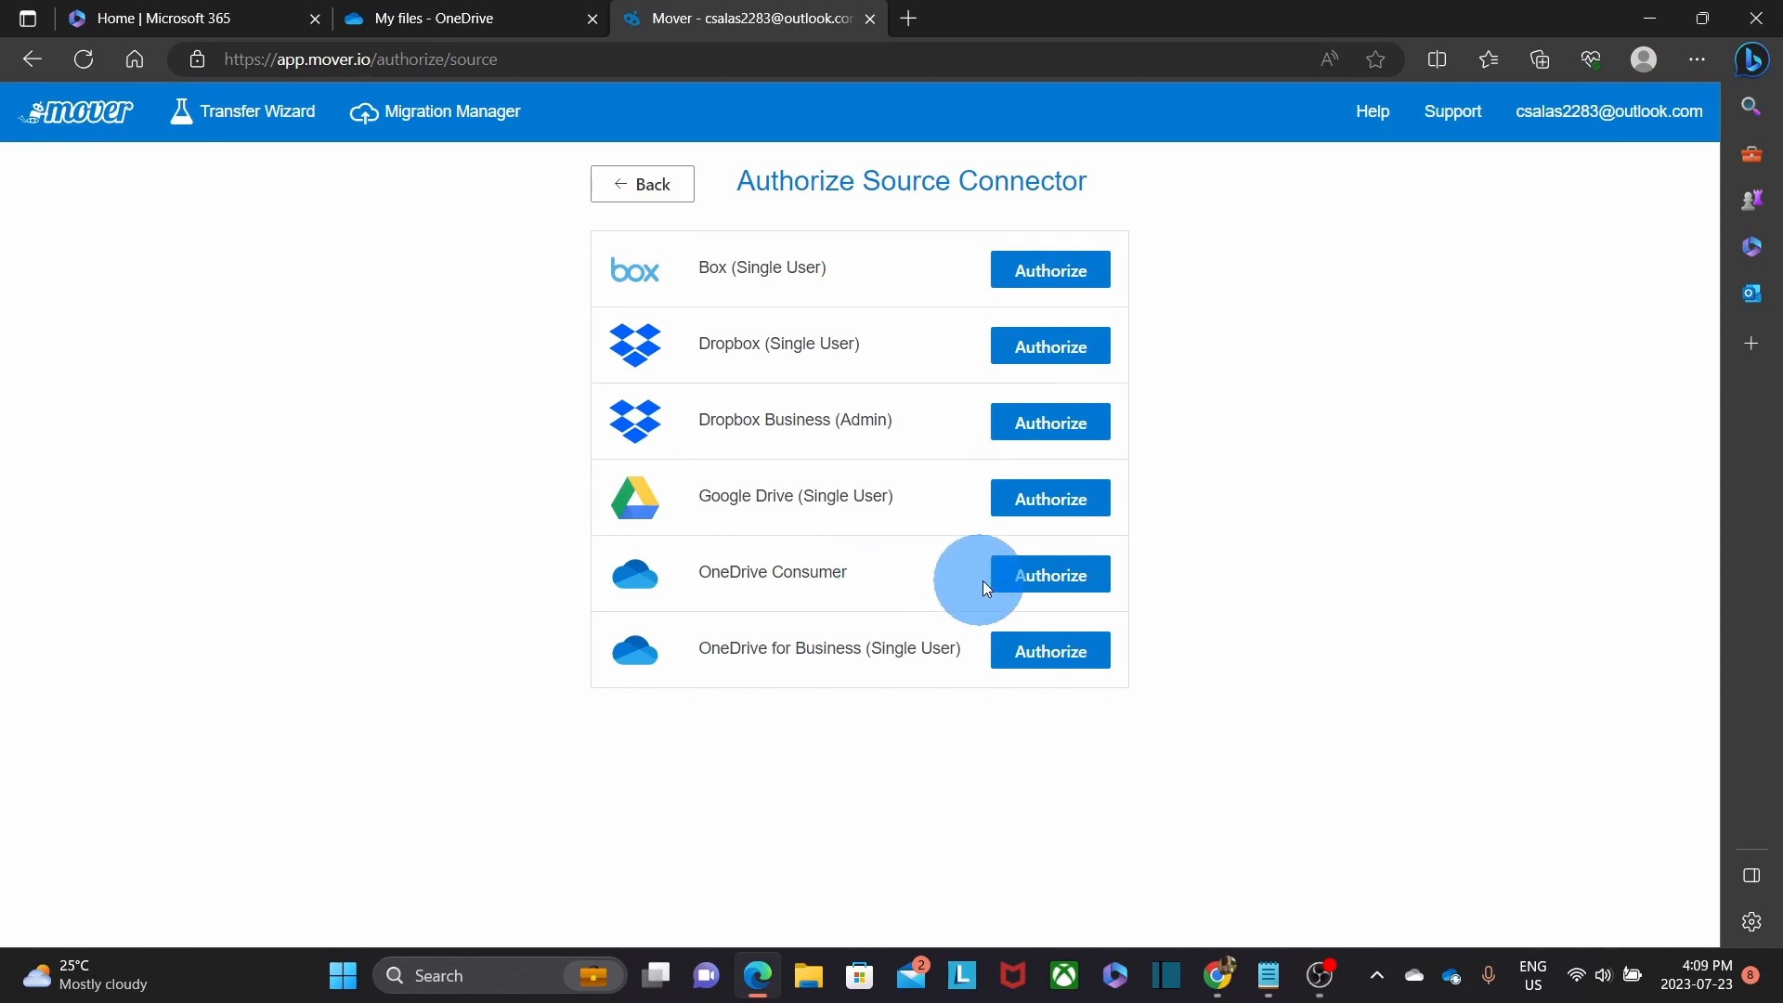
pyautogui.click(1045, 583)
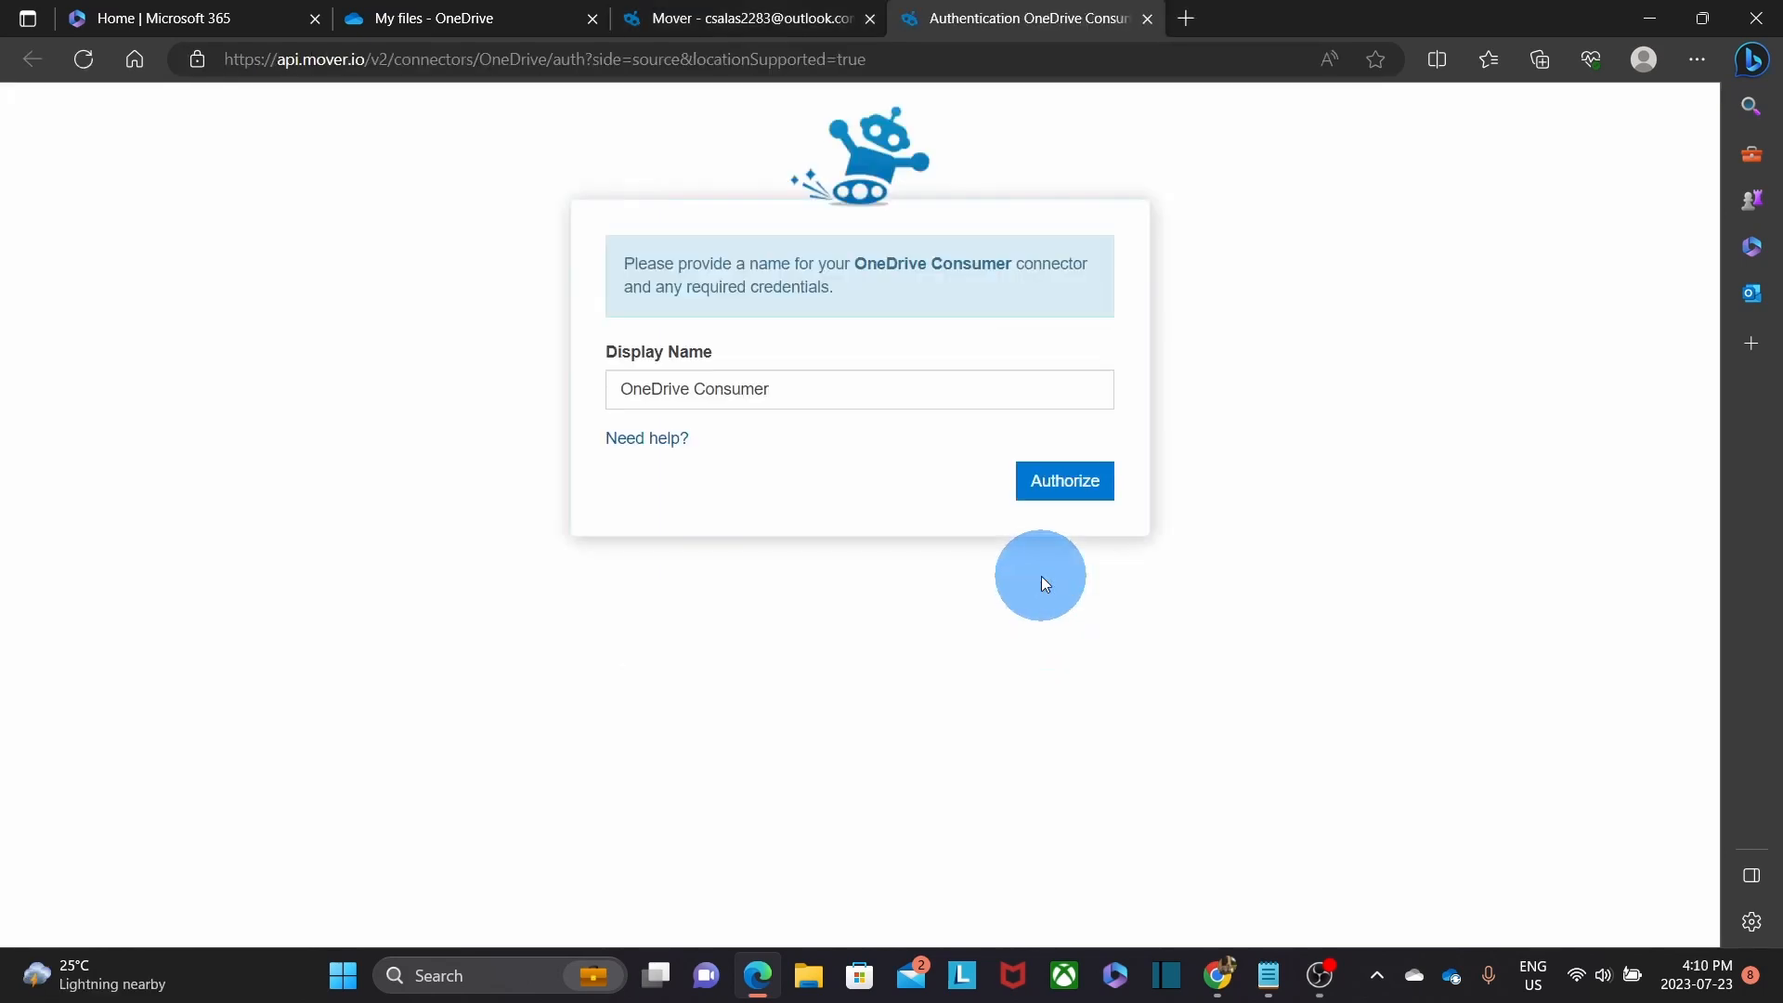
# - Rename the connector to 'Personal' plus the user's first name and authorize it, confirming the password
pyautogui.click(808, 392)
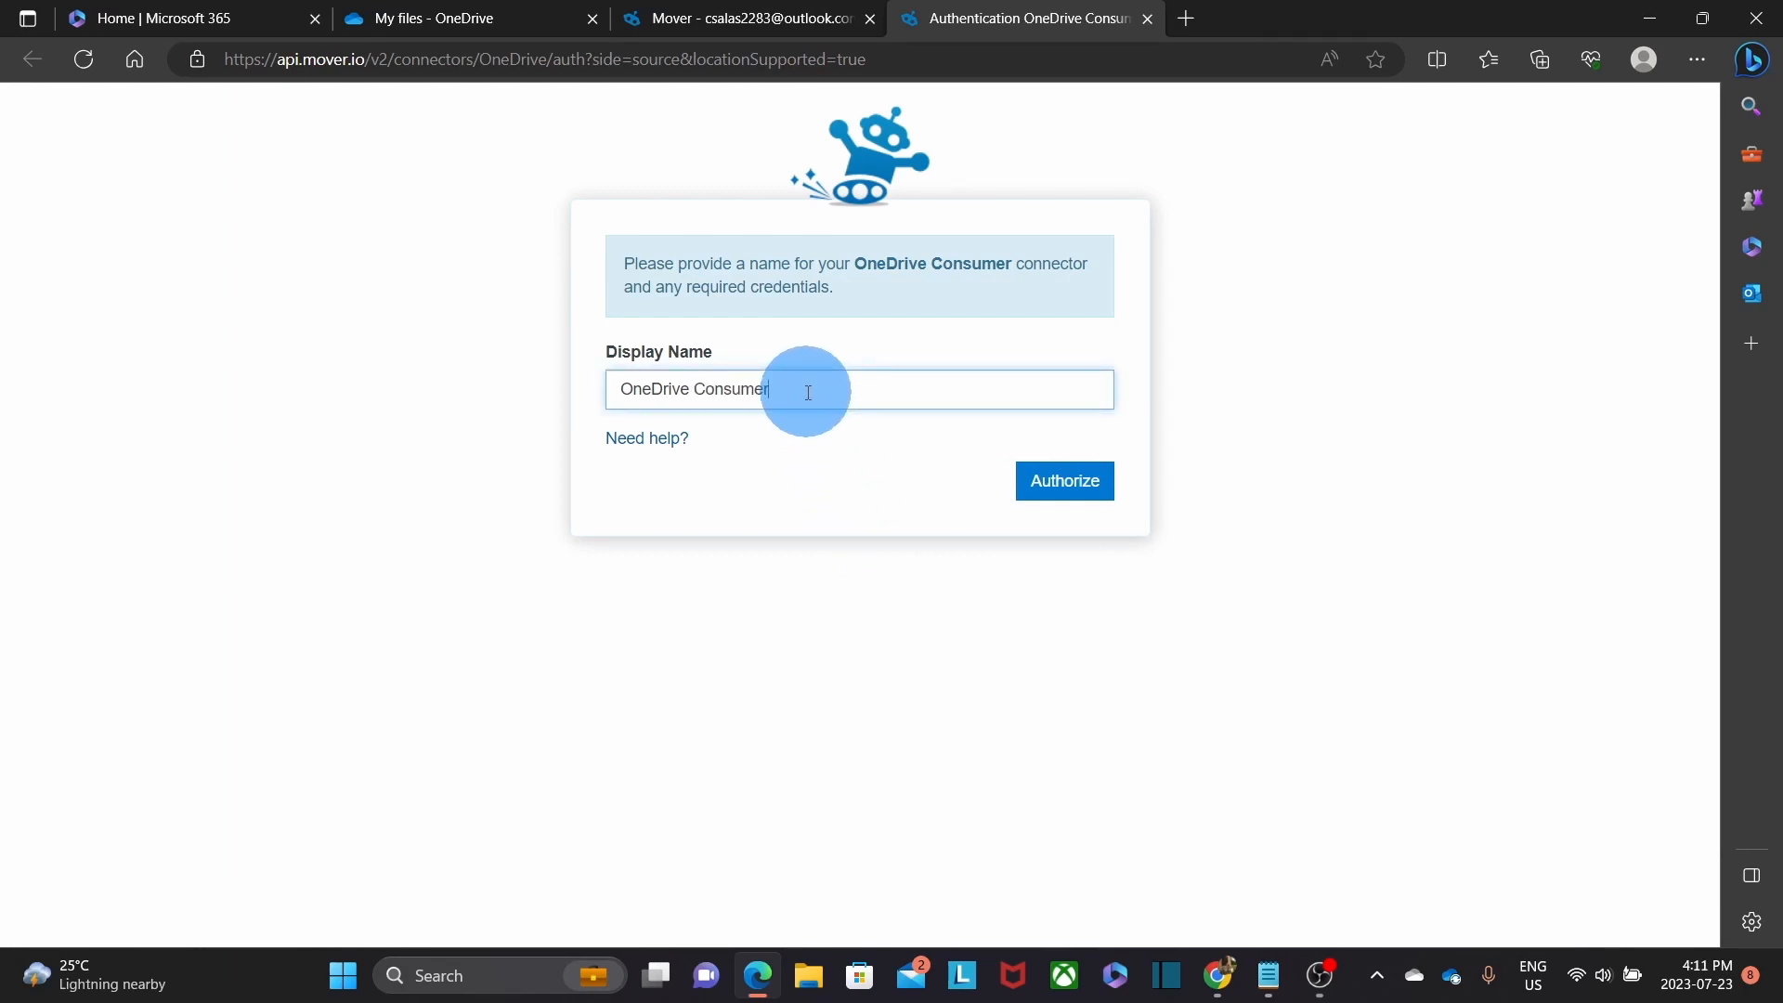
pyautogui.doubleClick(808, 392)
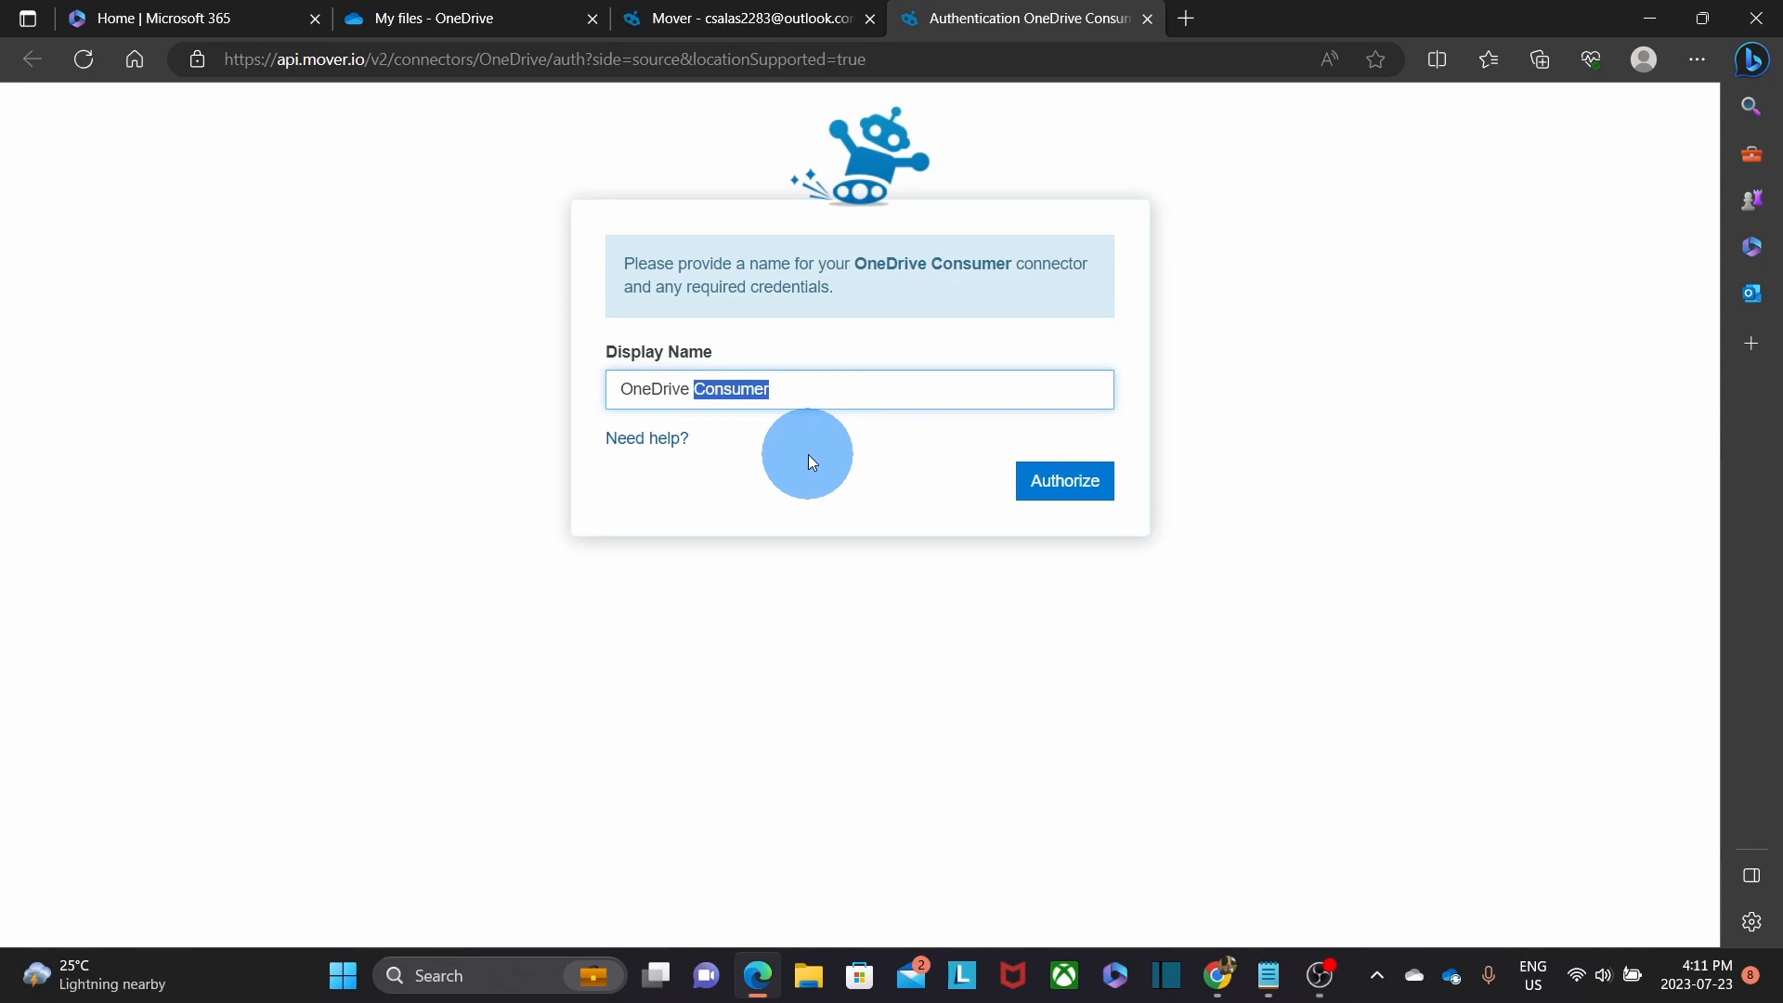
pyautogui.write('P')
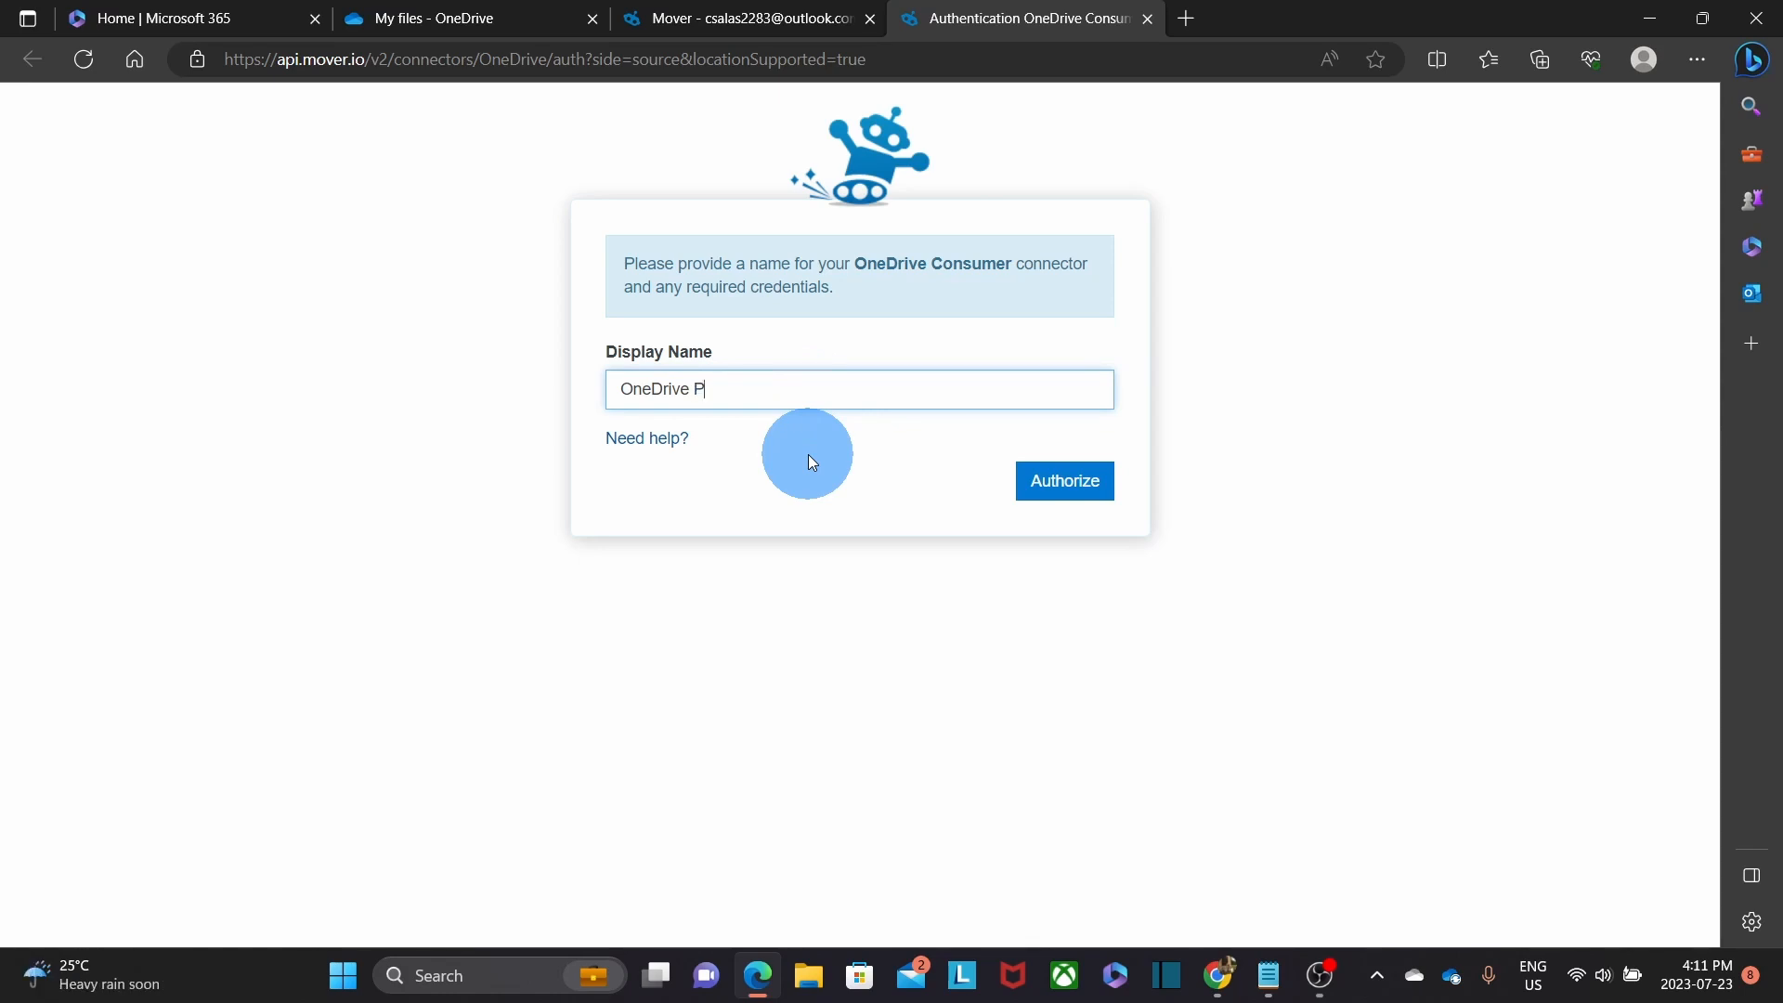
pyautogui.write('ersonal Carlos')
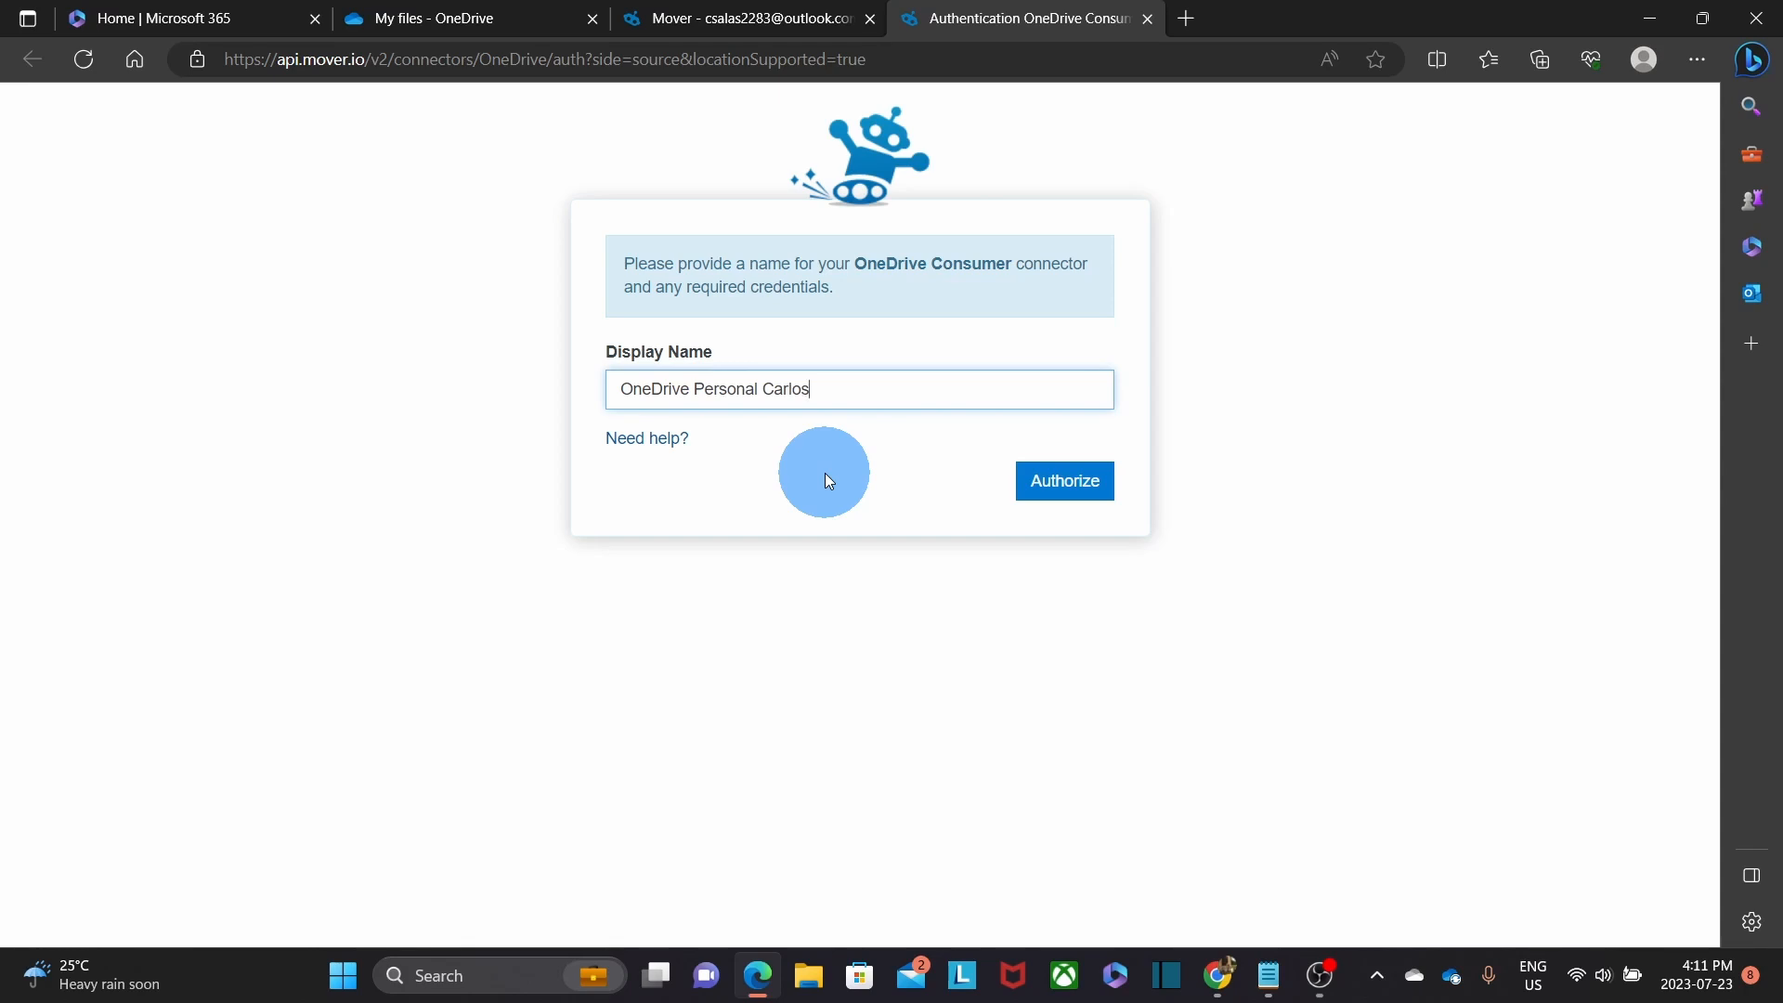
pyautogui.click(1080, 490)
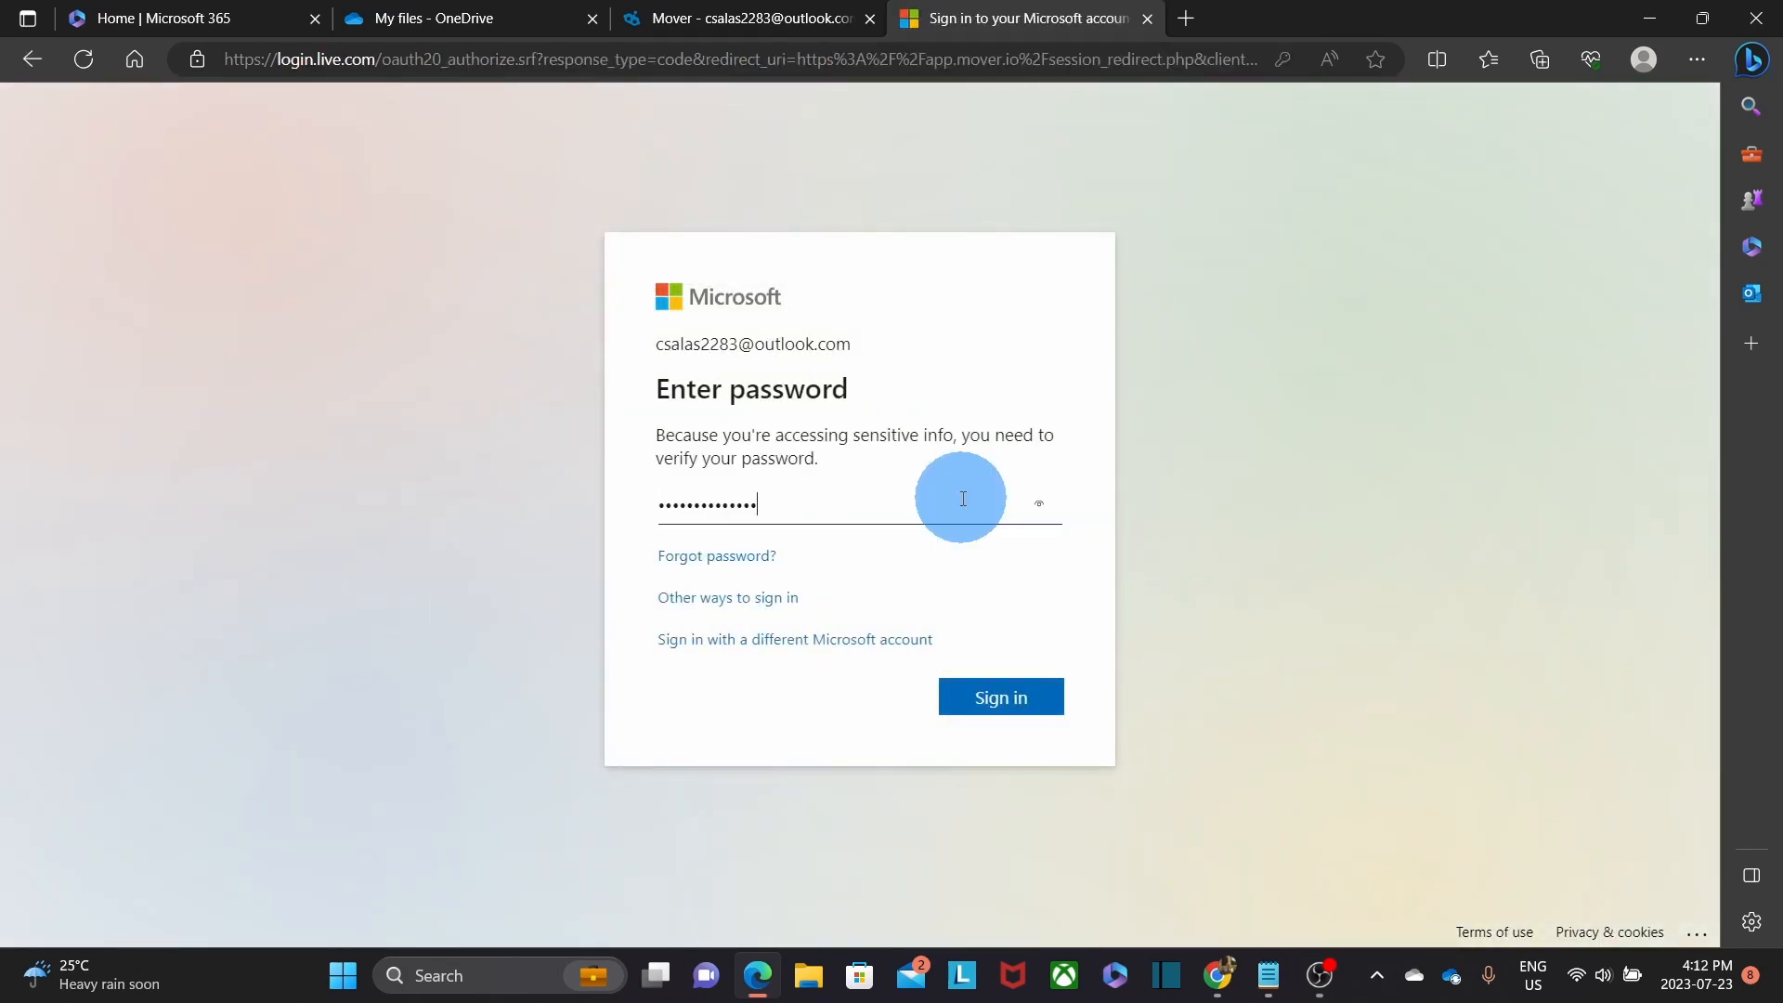
pyautogui.click(990, 698)
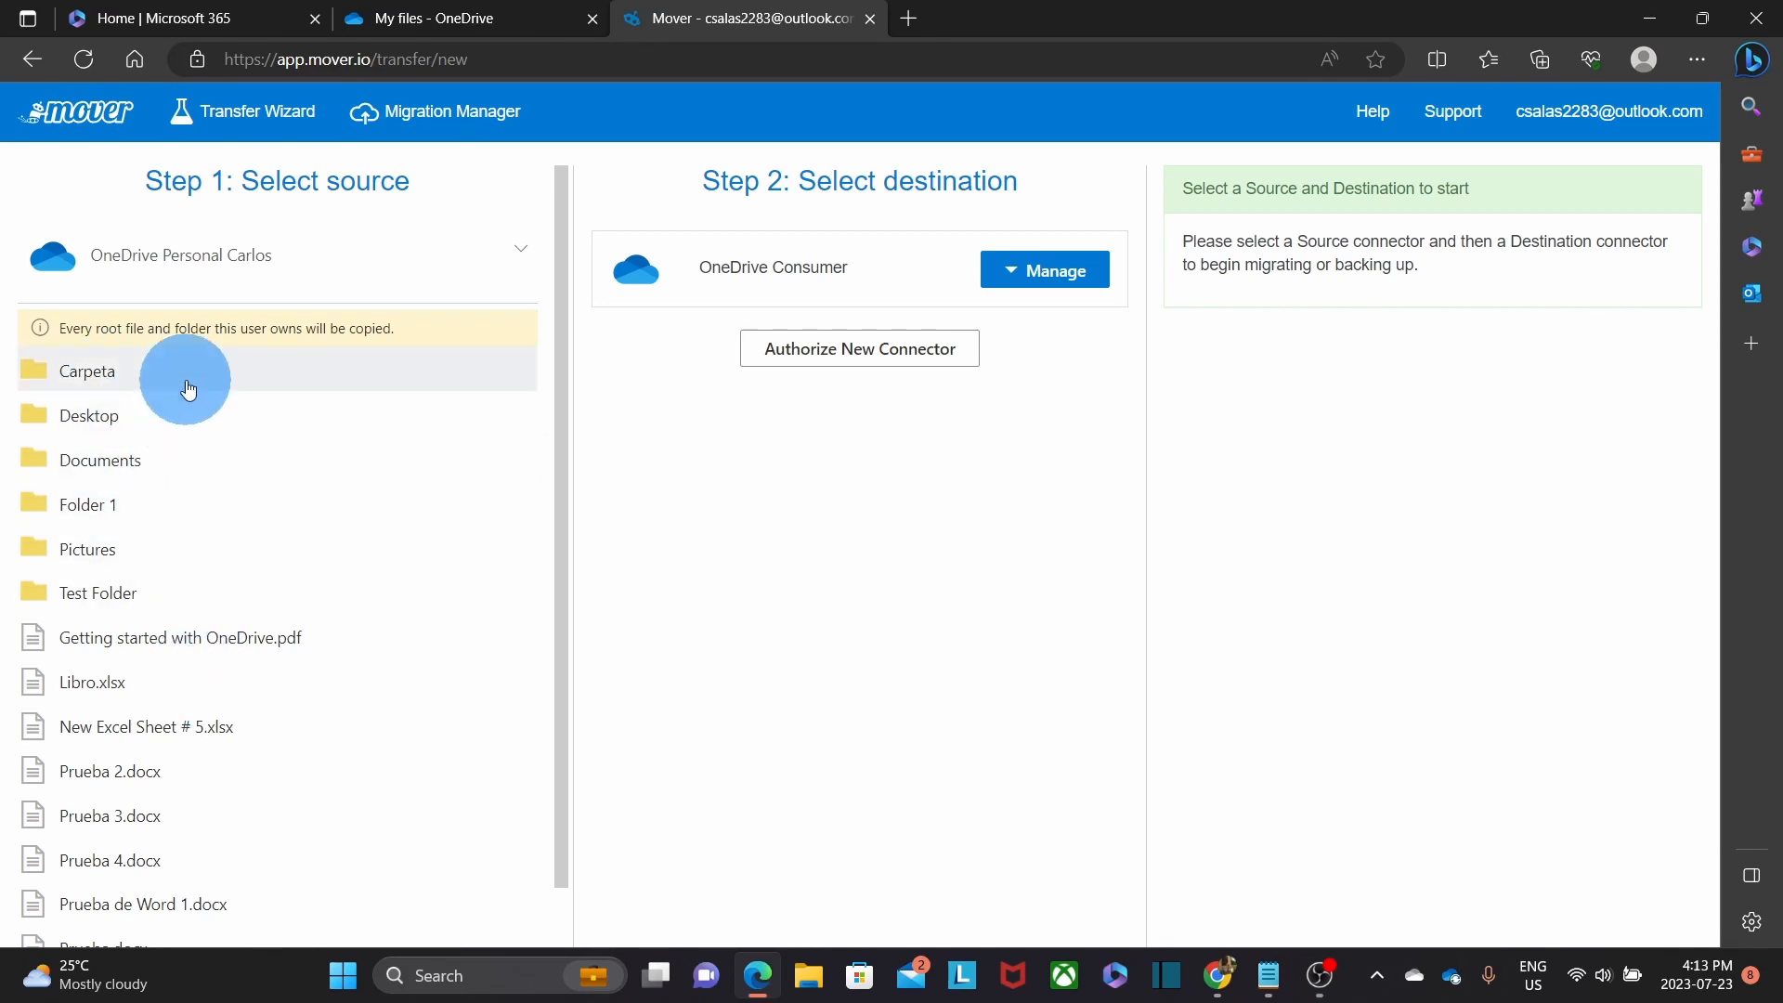
# - Open the list of destination connectors under Step 2
pyautogui.scroll(-1, 255, 702)
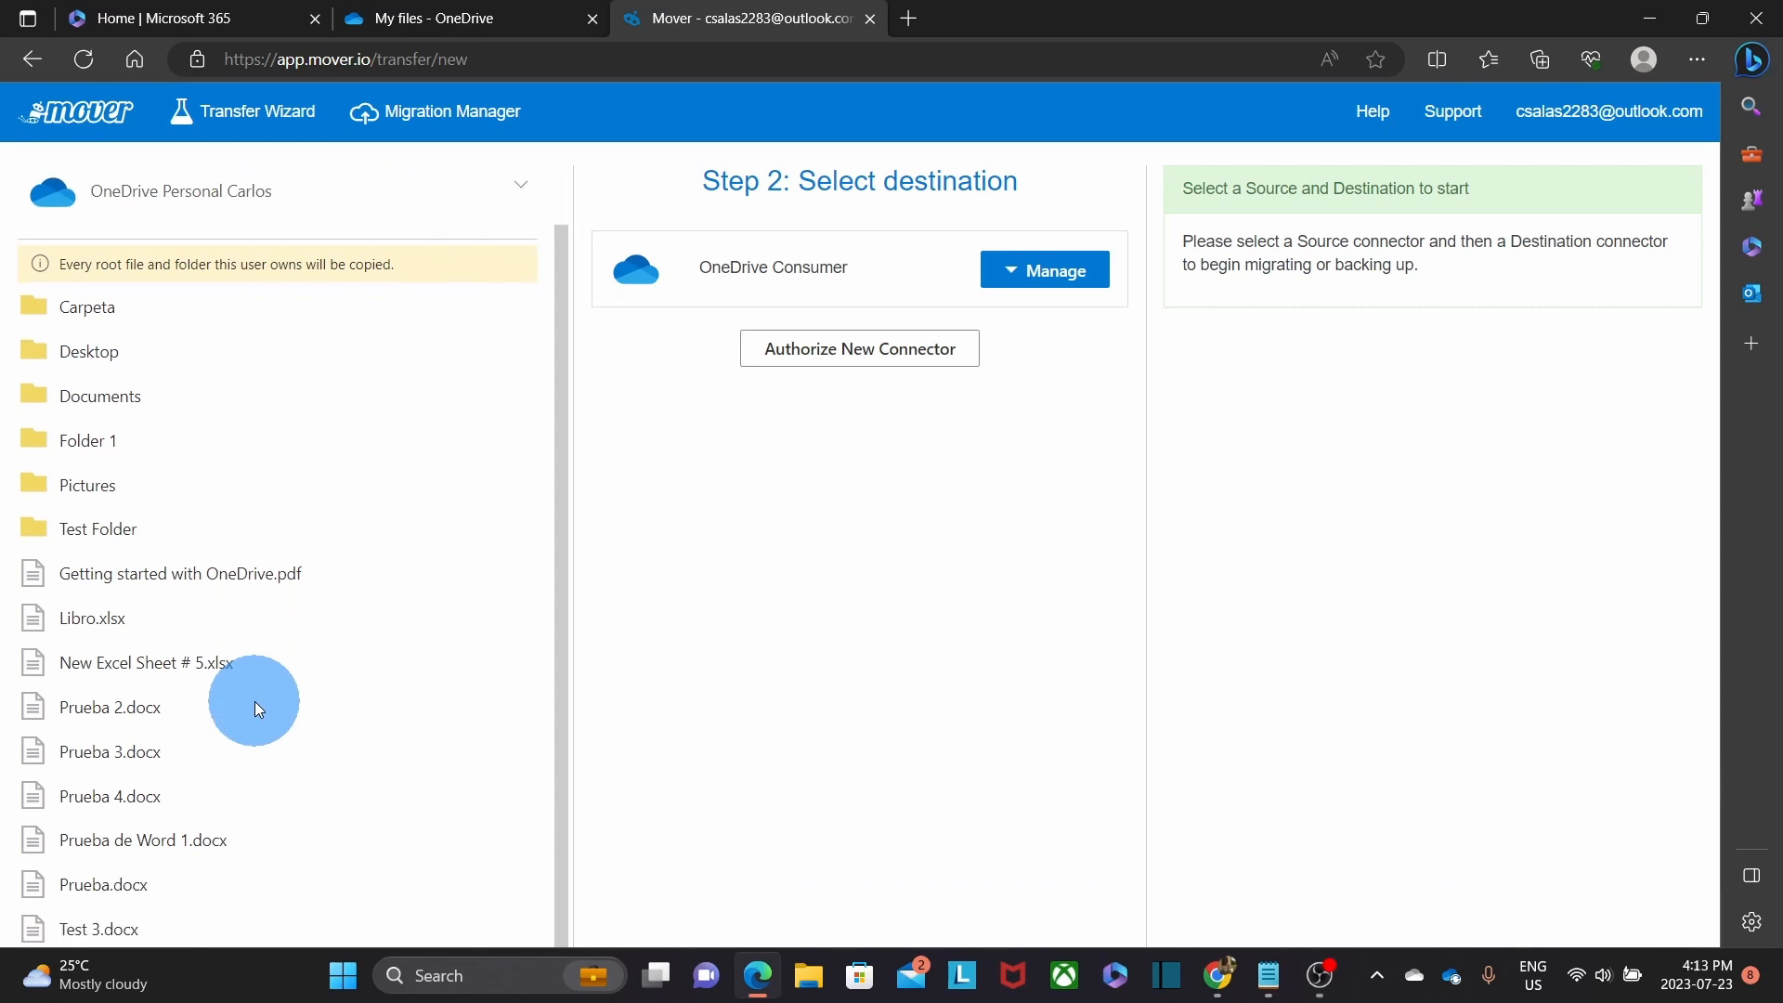
pyautogui.scroll(1, 258, 705)
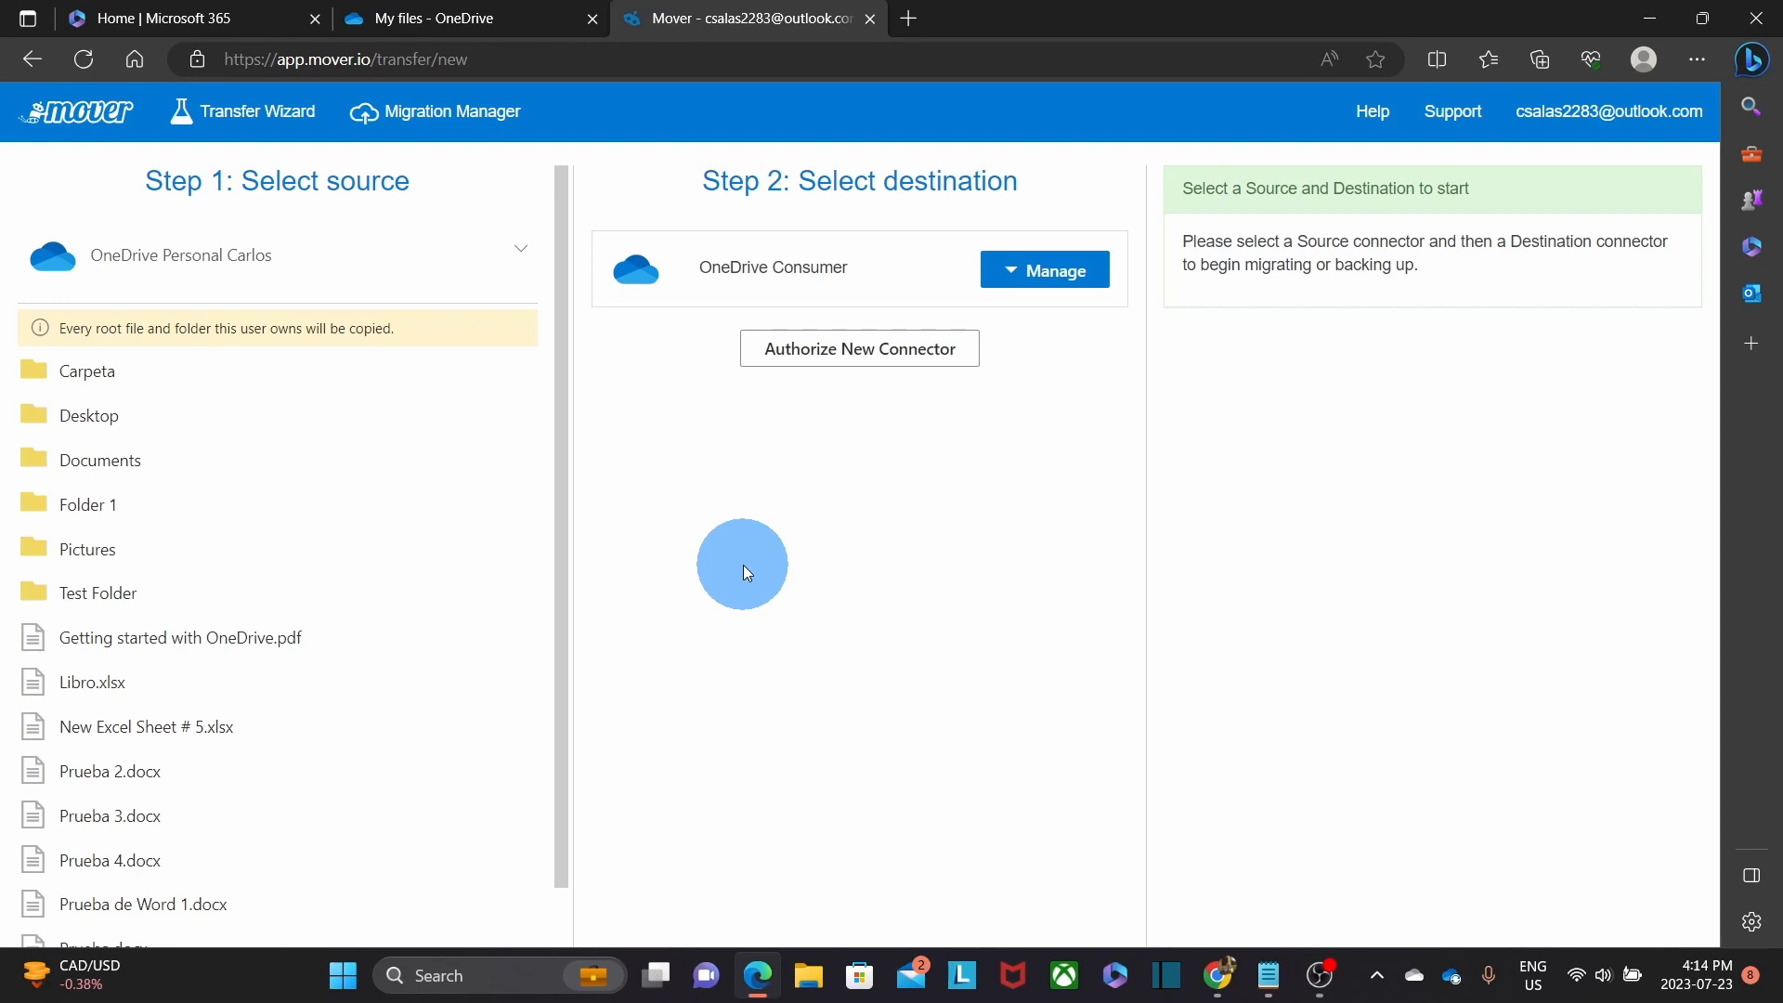
pyautogui.click(861, 358)
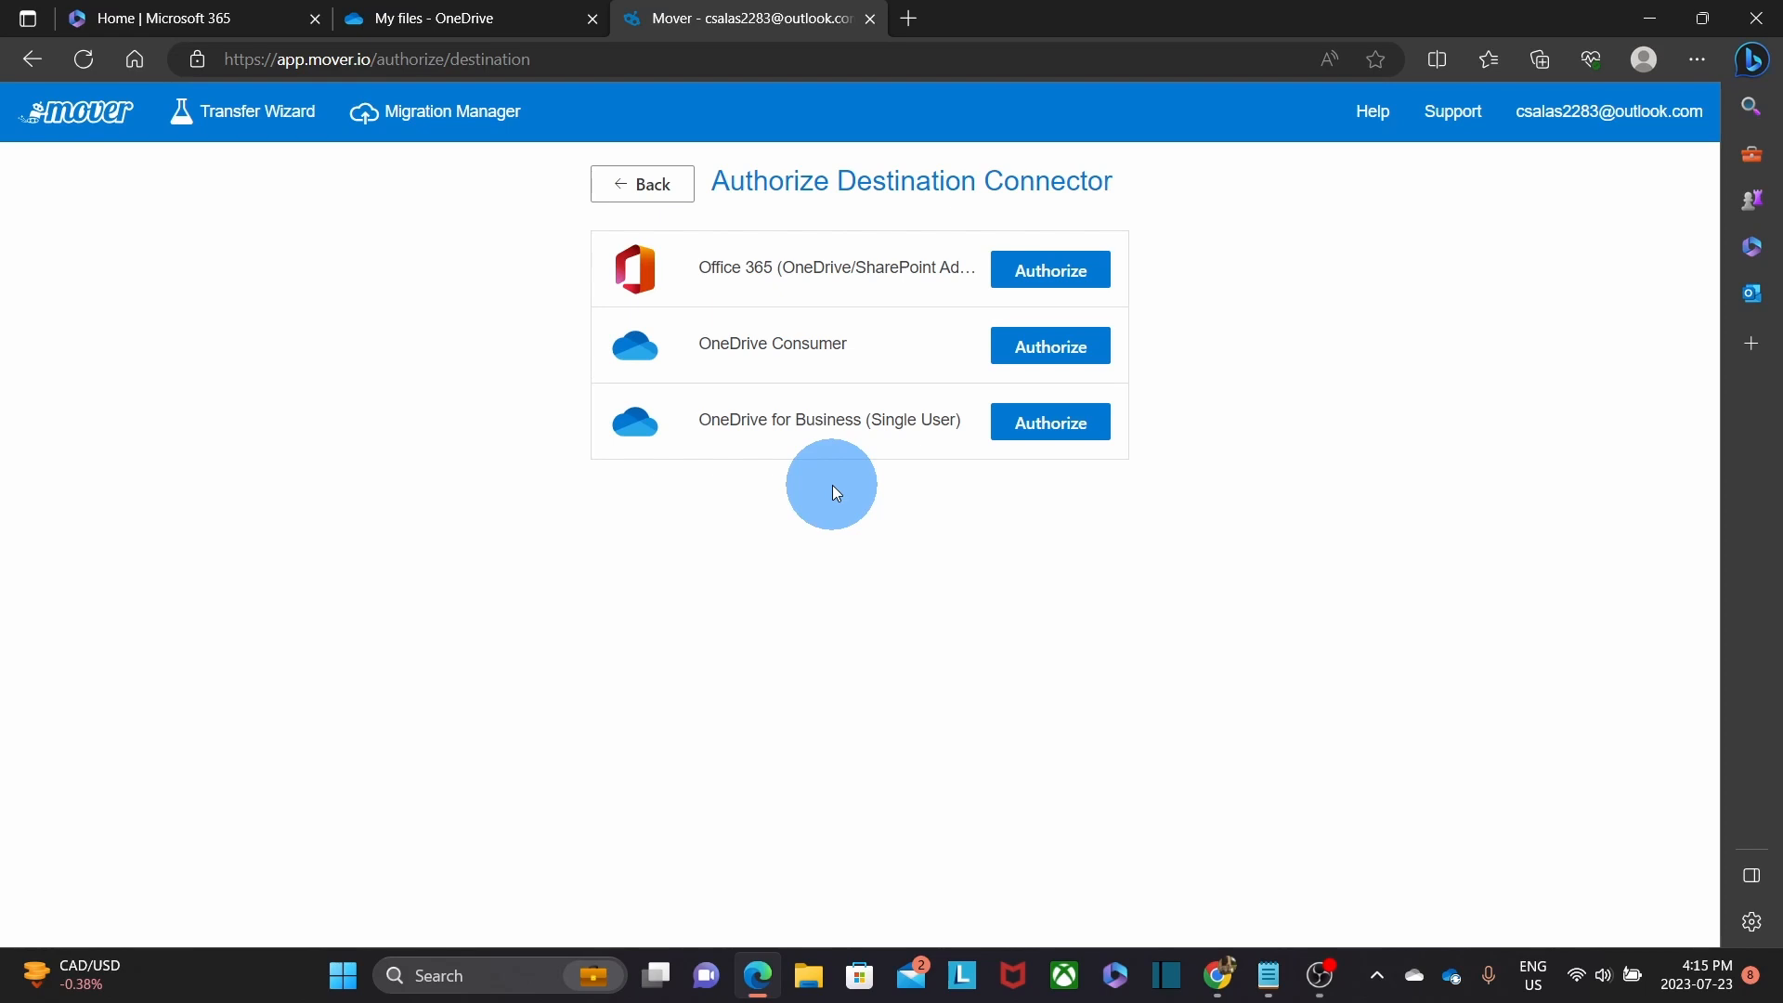
# - Authorize OneDrive for Business, replacing '(Single User)' in its display name with the user's first name
pyautogui.click(1057, 431)
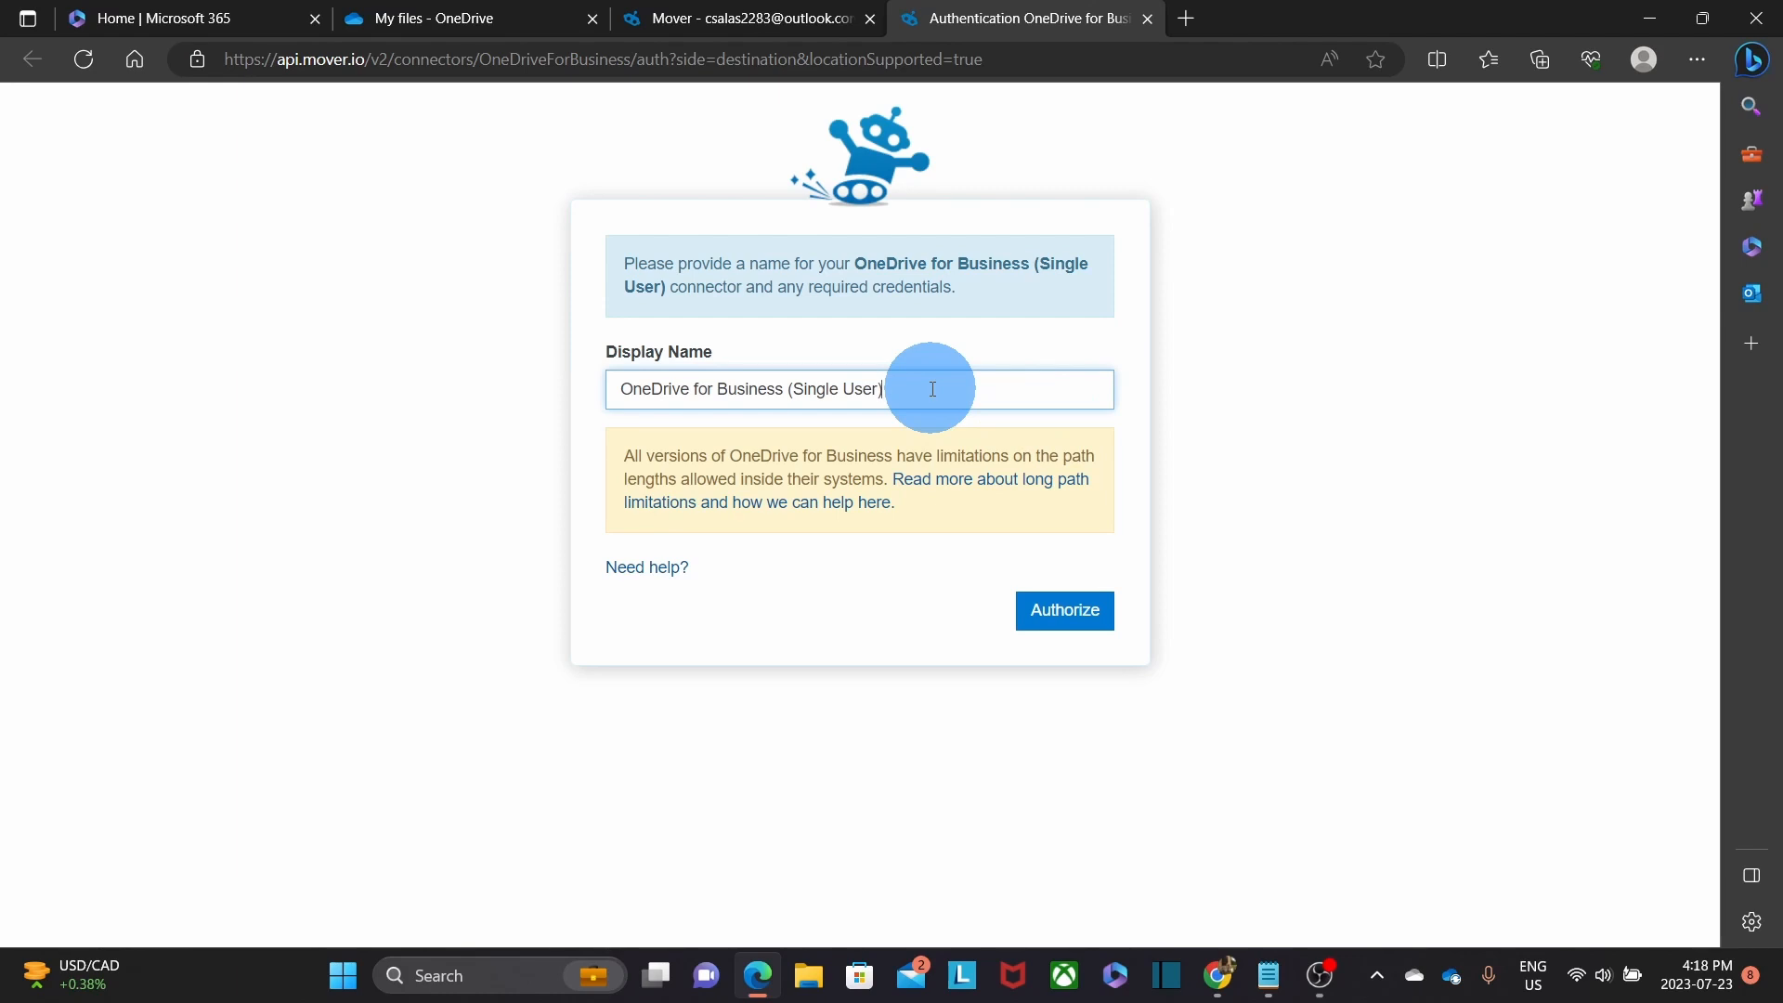
pyautogui.moveTo(932, 389); pyautogui.dragTo(789, 390)
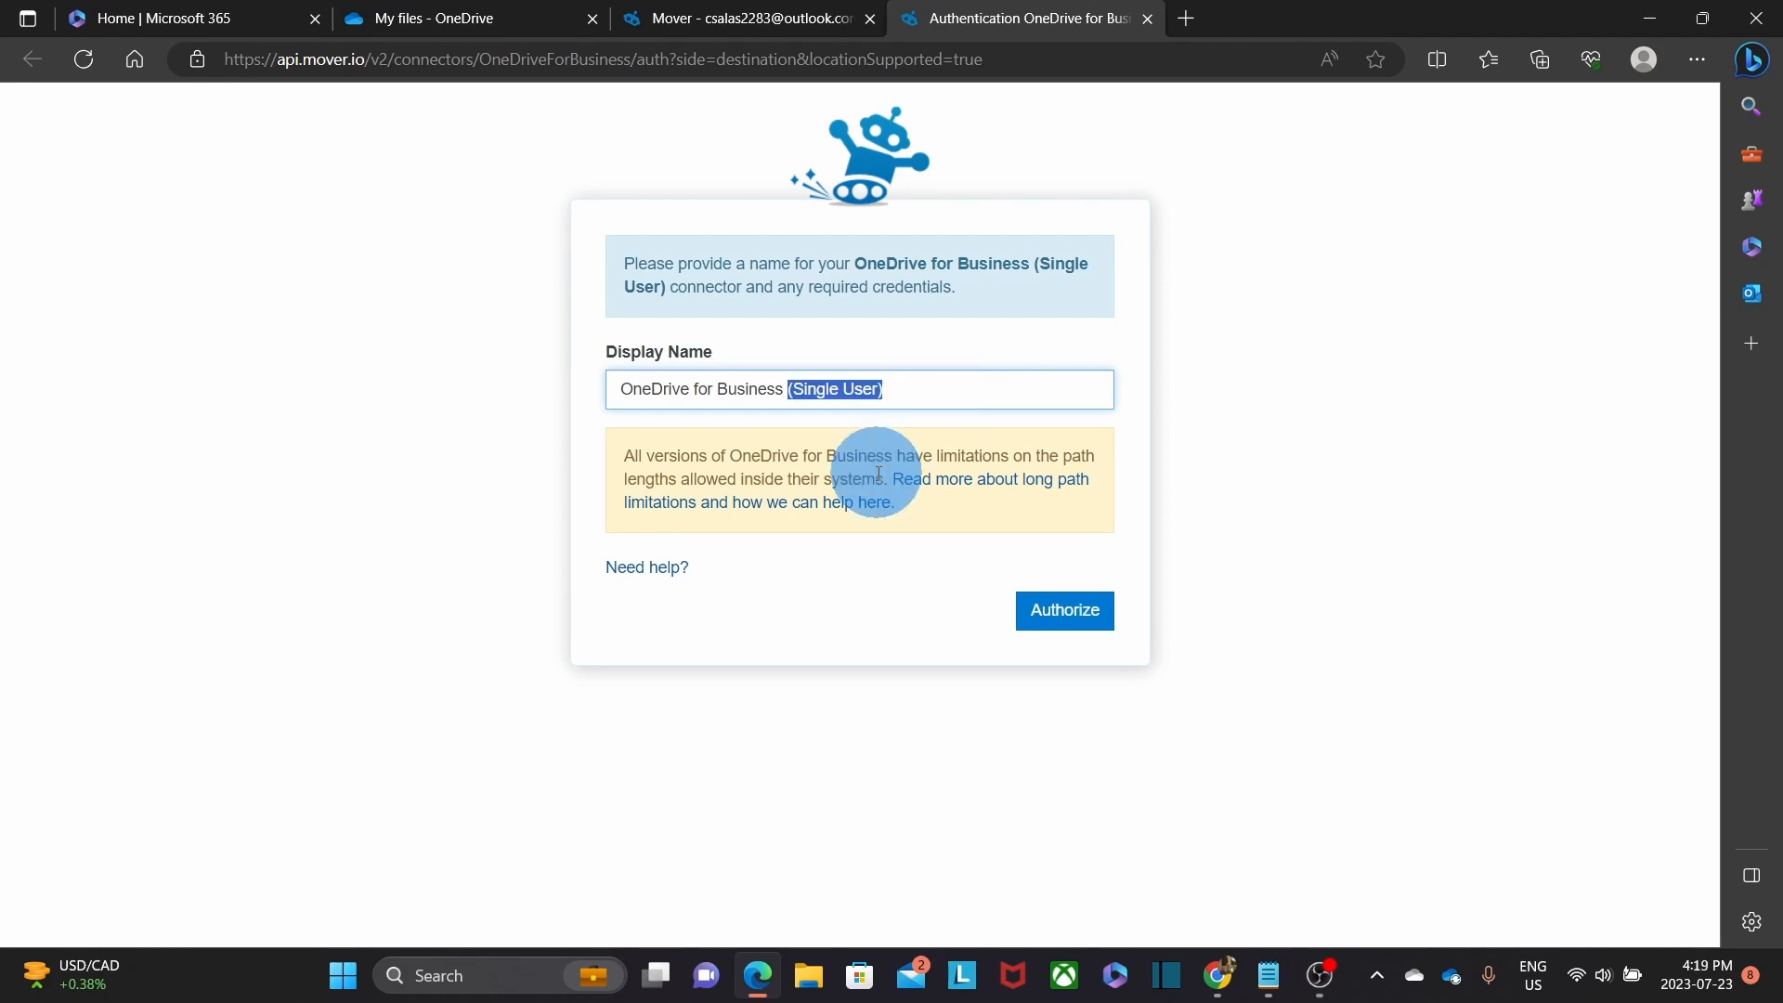
pyautogui.press('BackSpace')
pyautogui.write('Carlos')
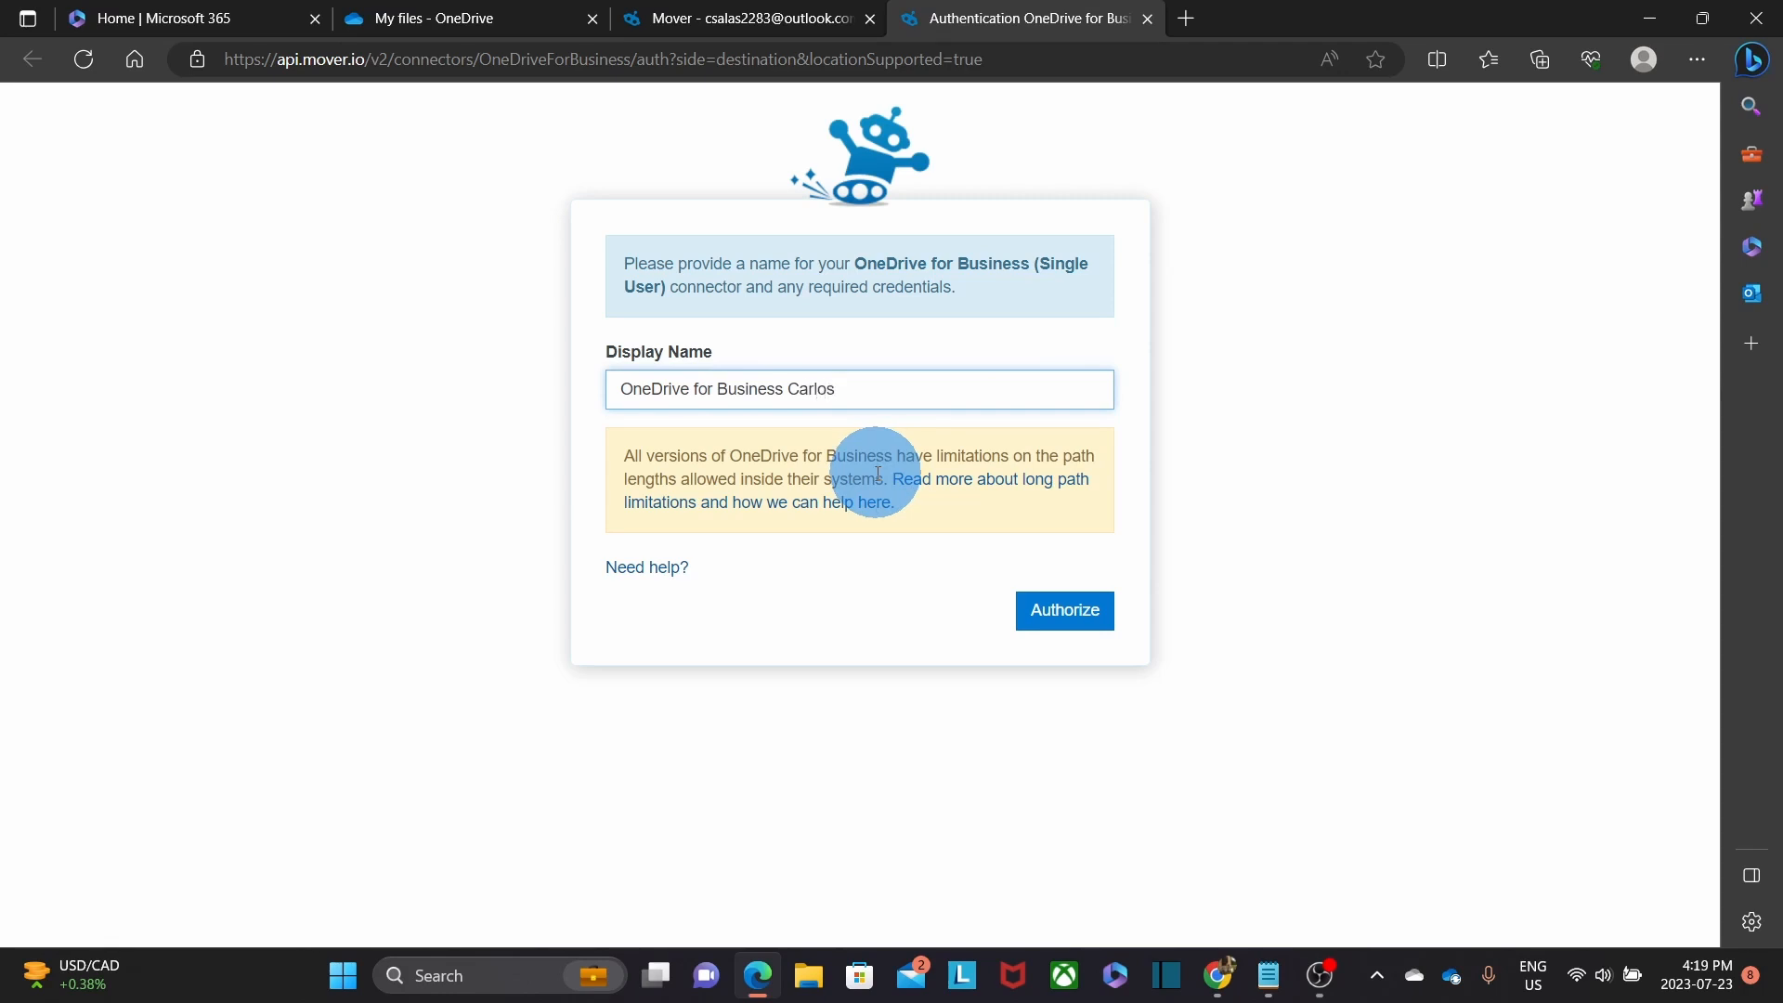
pyautogui.click(1067, 619)
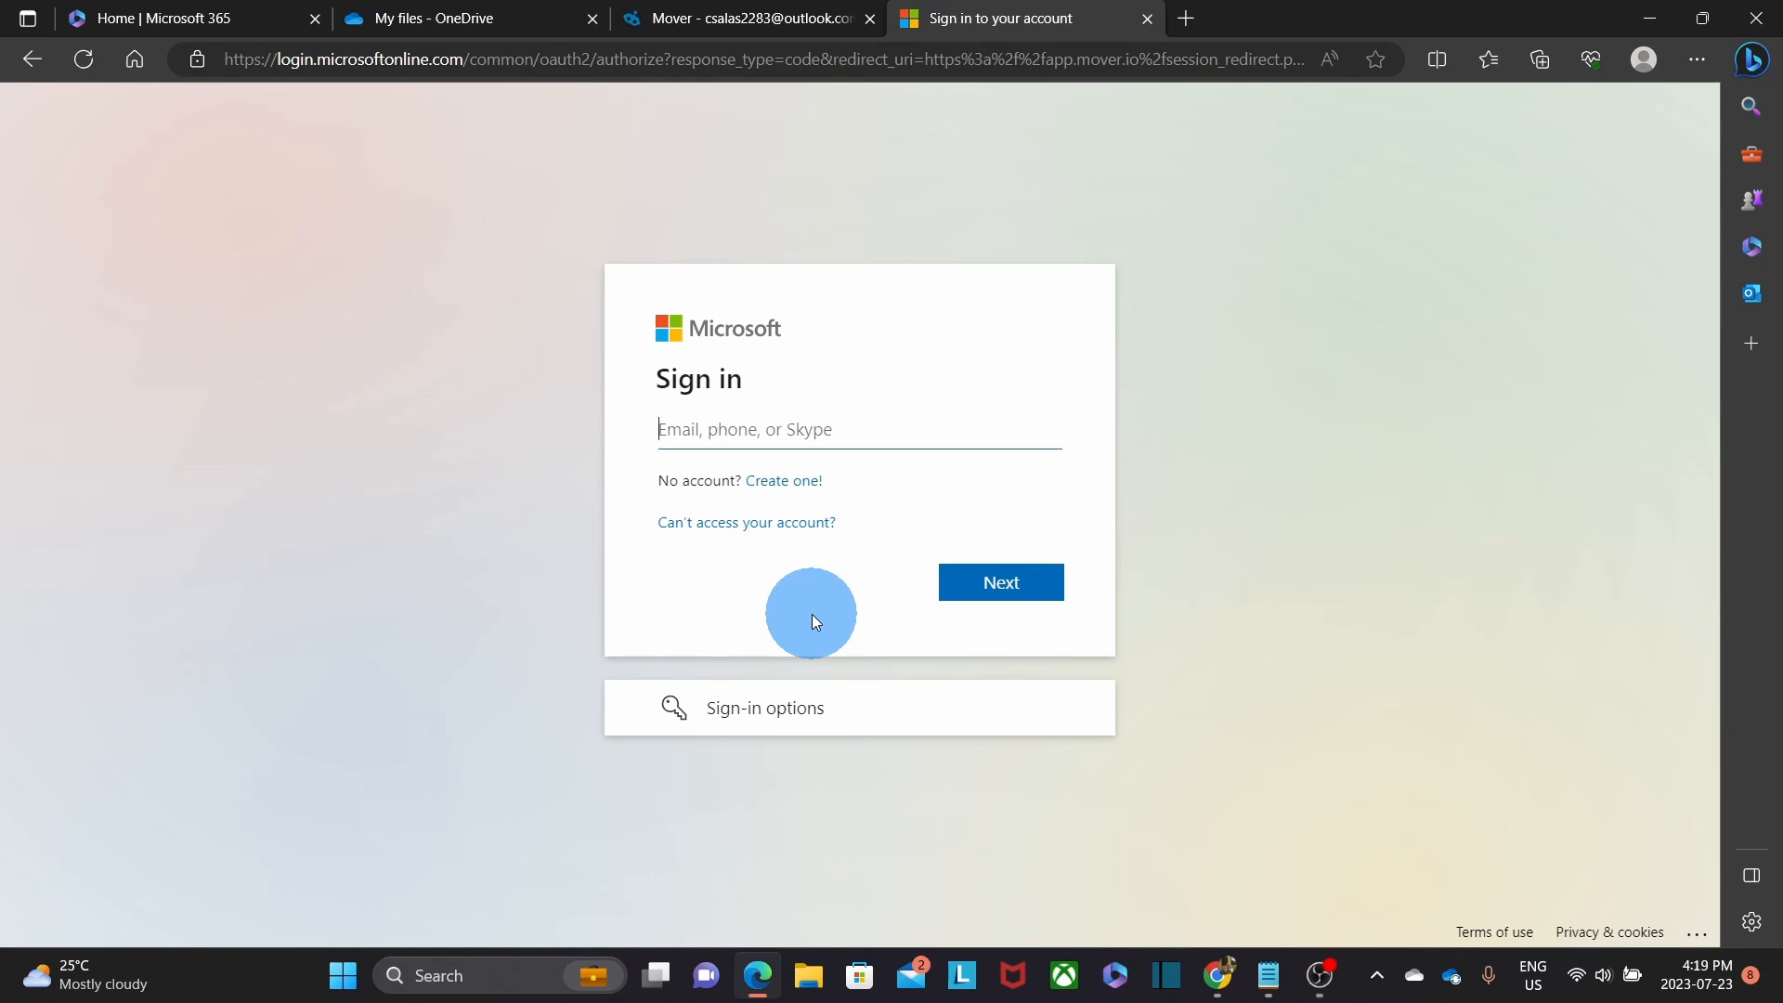
# - Sign in to the business account with the pasted work e-mail and password
pyautogui.hotkey('ctrl', 'v')
pyautogui.click(830, 615)
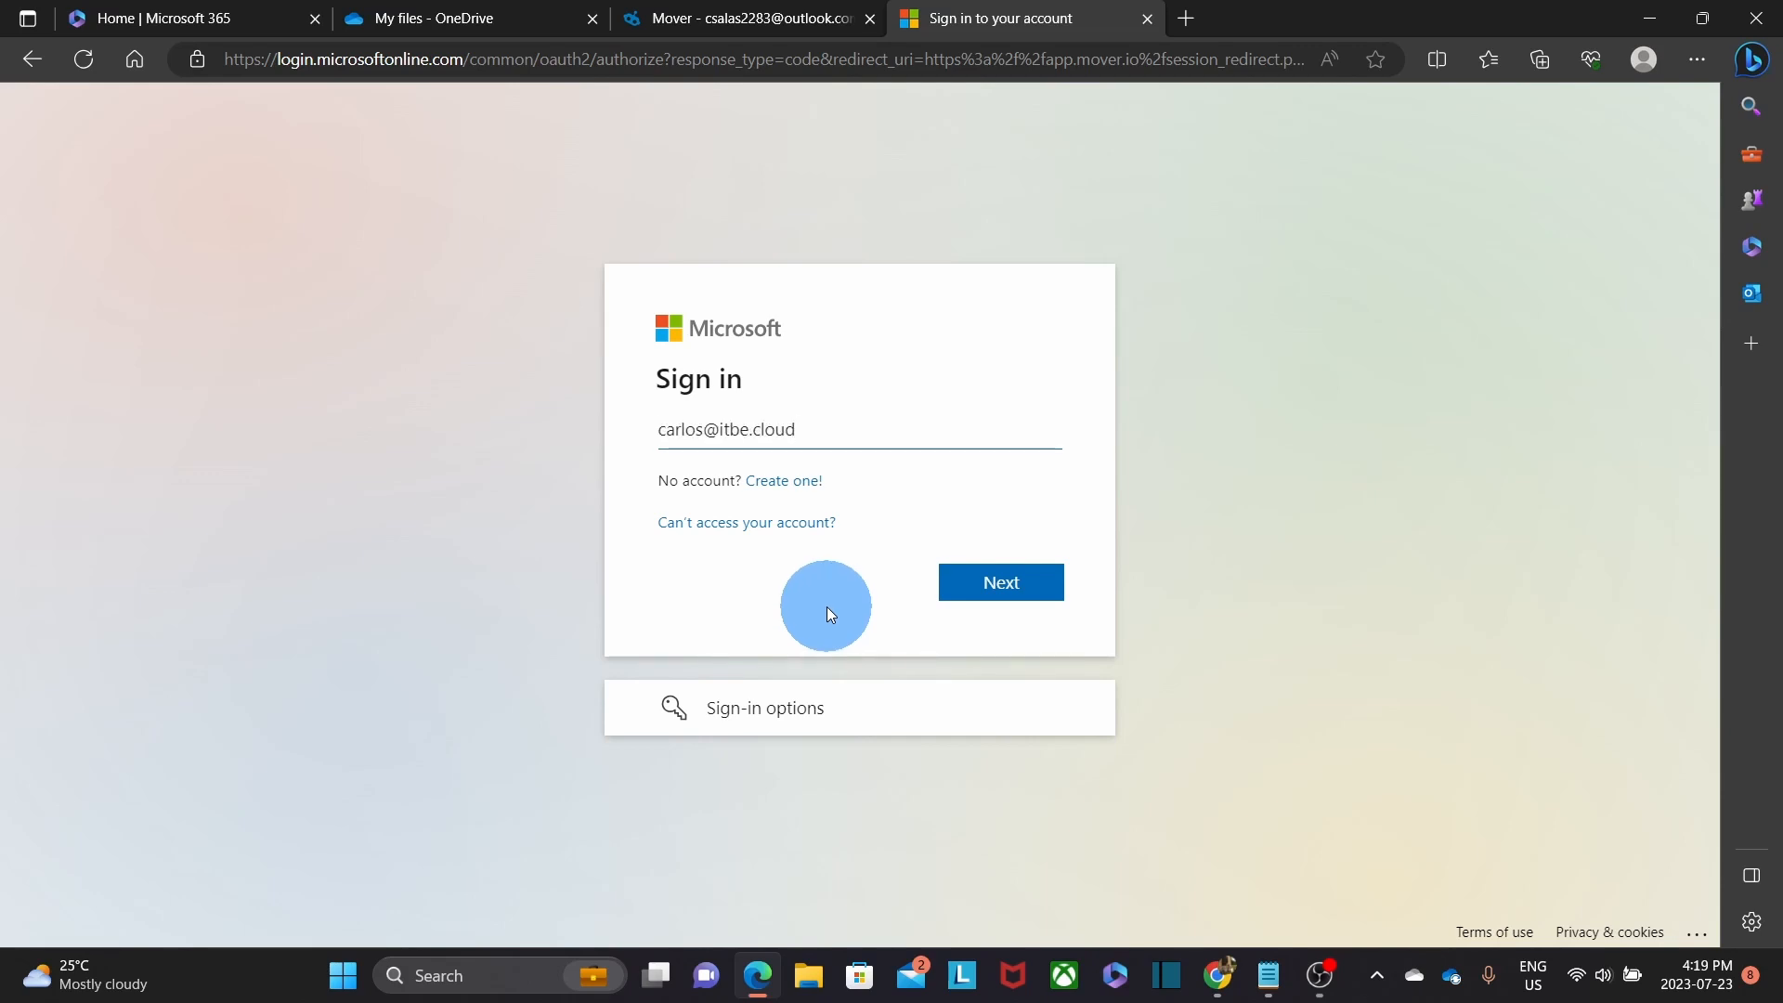
pyautogui.click(1007, 583)
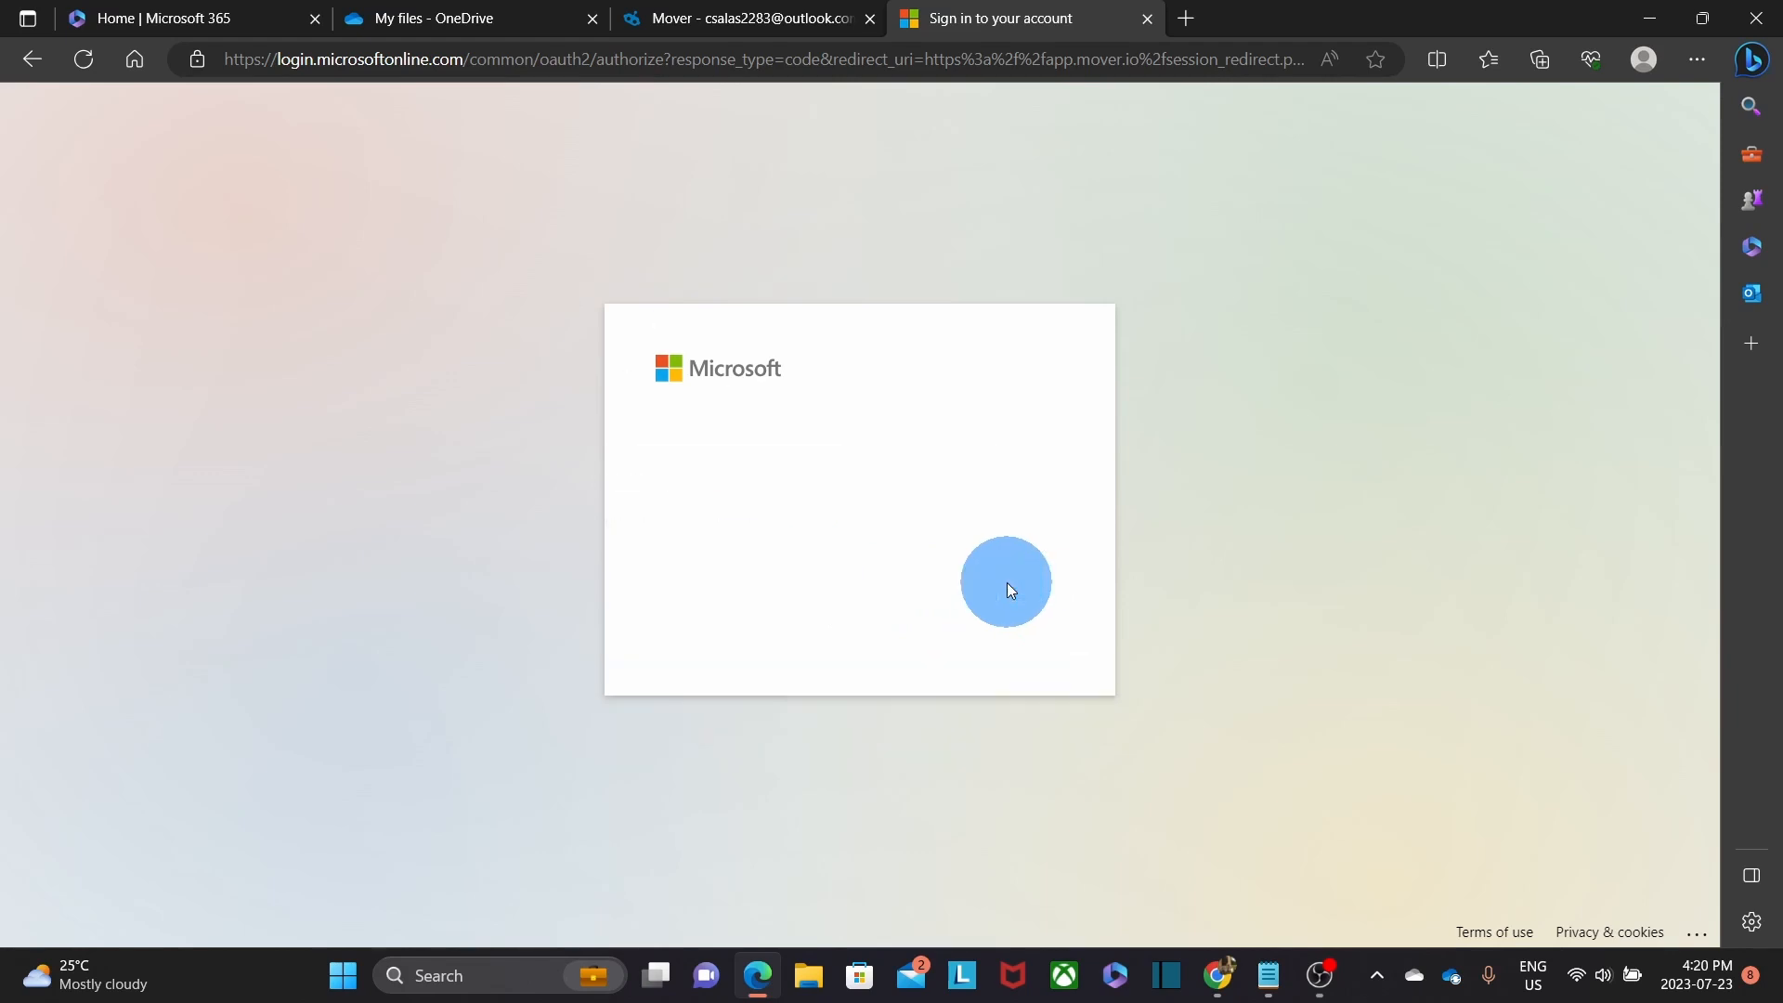
pyautogui.click(880, 502)
pyautogui.hotkey('ctrl', 'v')
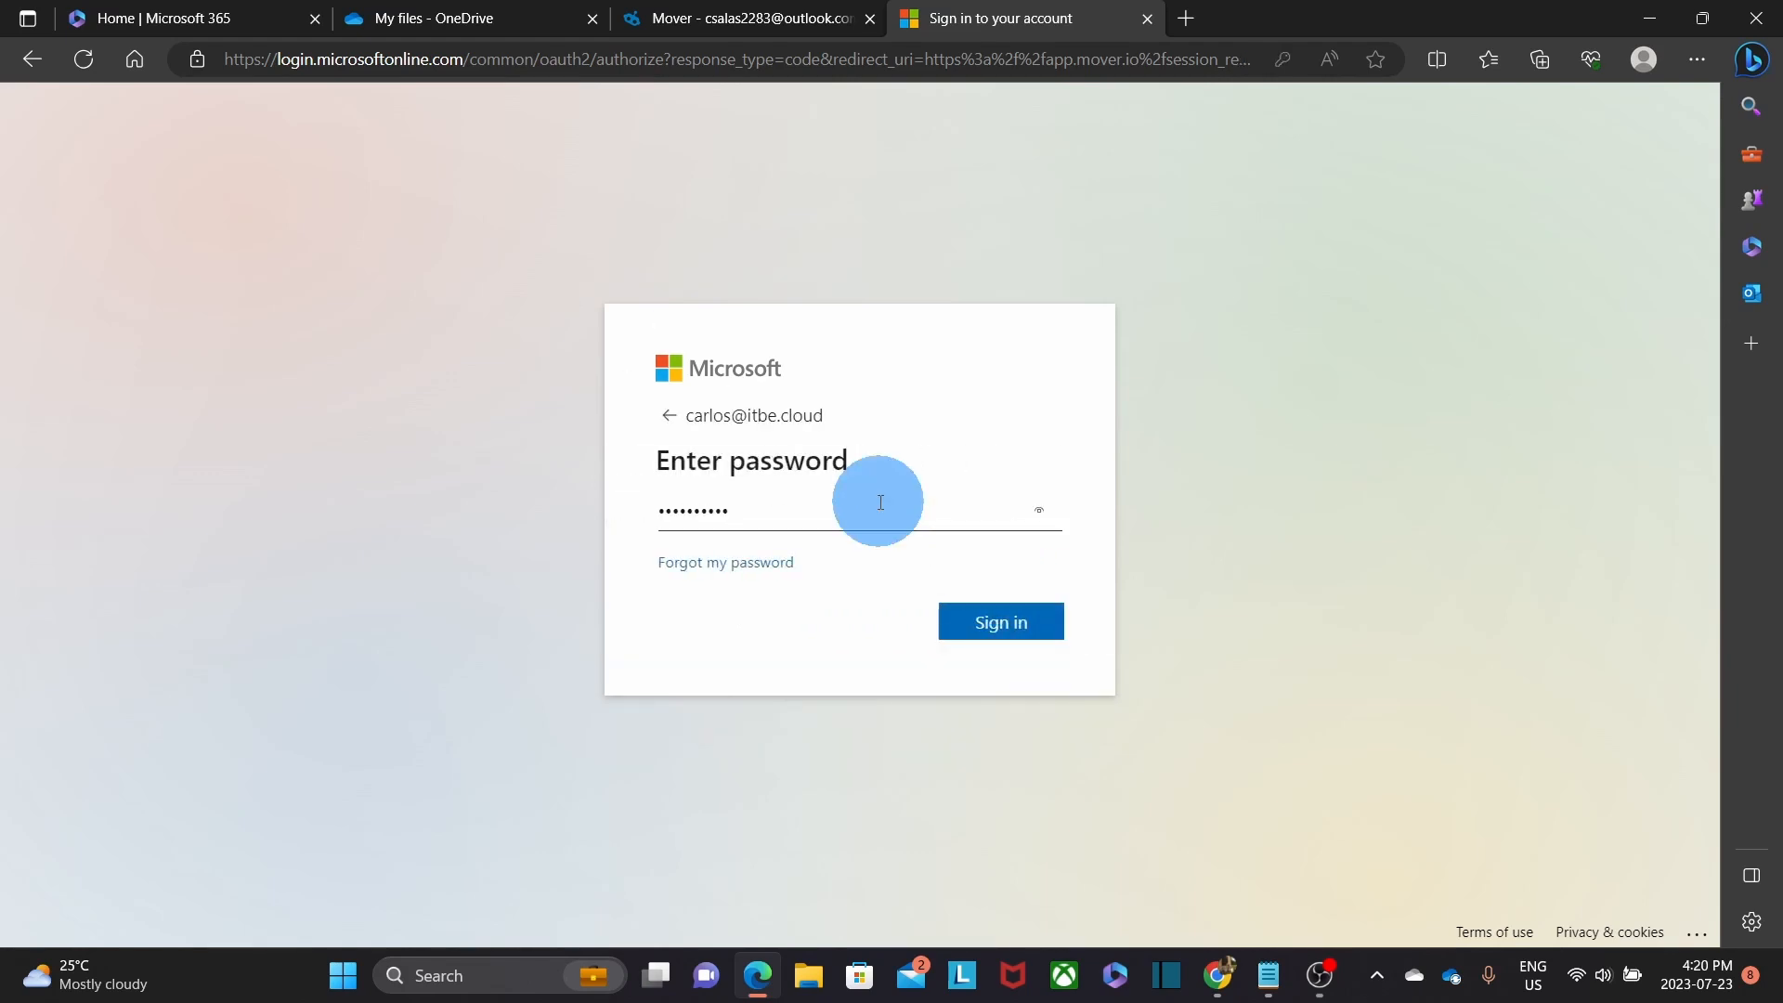
pyautogui.click(1000, 622)
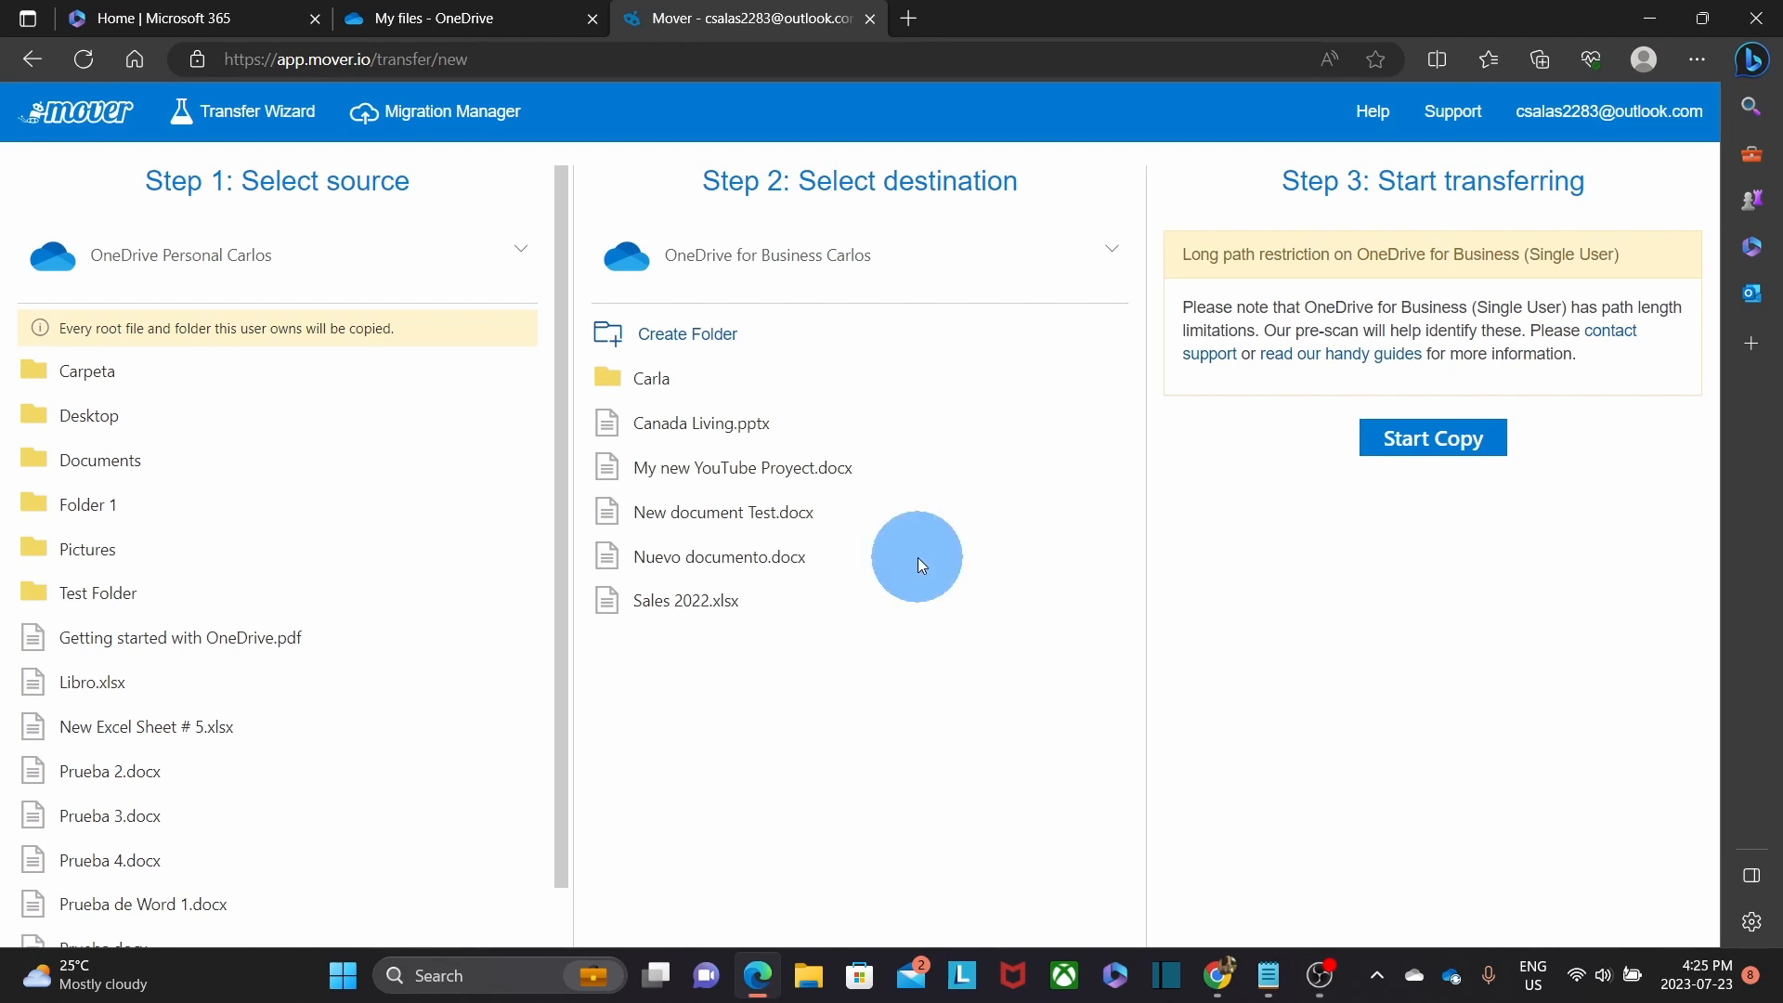
# - Compare Mover's destination list with the business OneDrive files, then bring up the personal OneDrive window
pyautogui.click(472, 21)
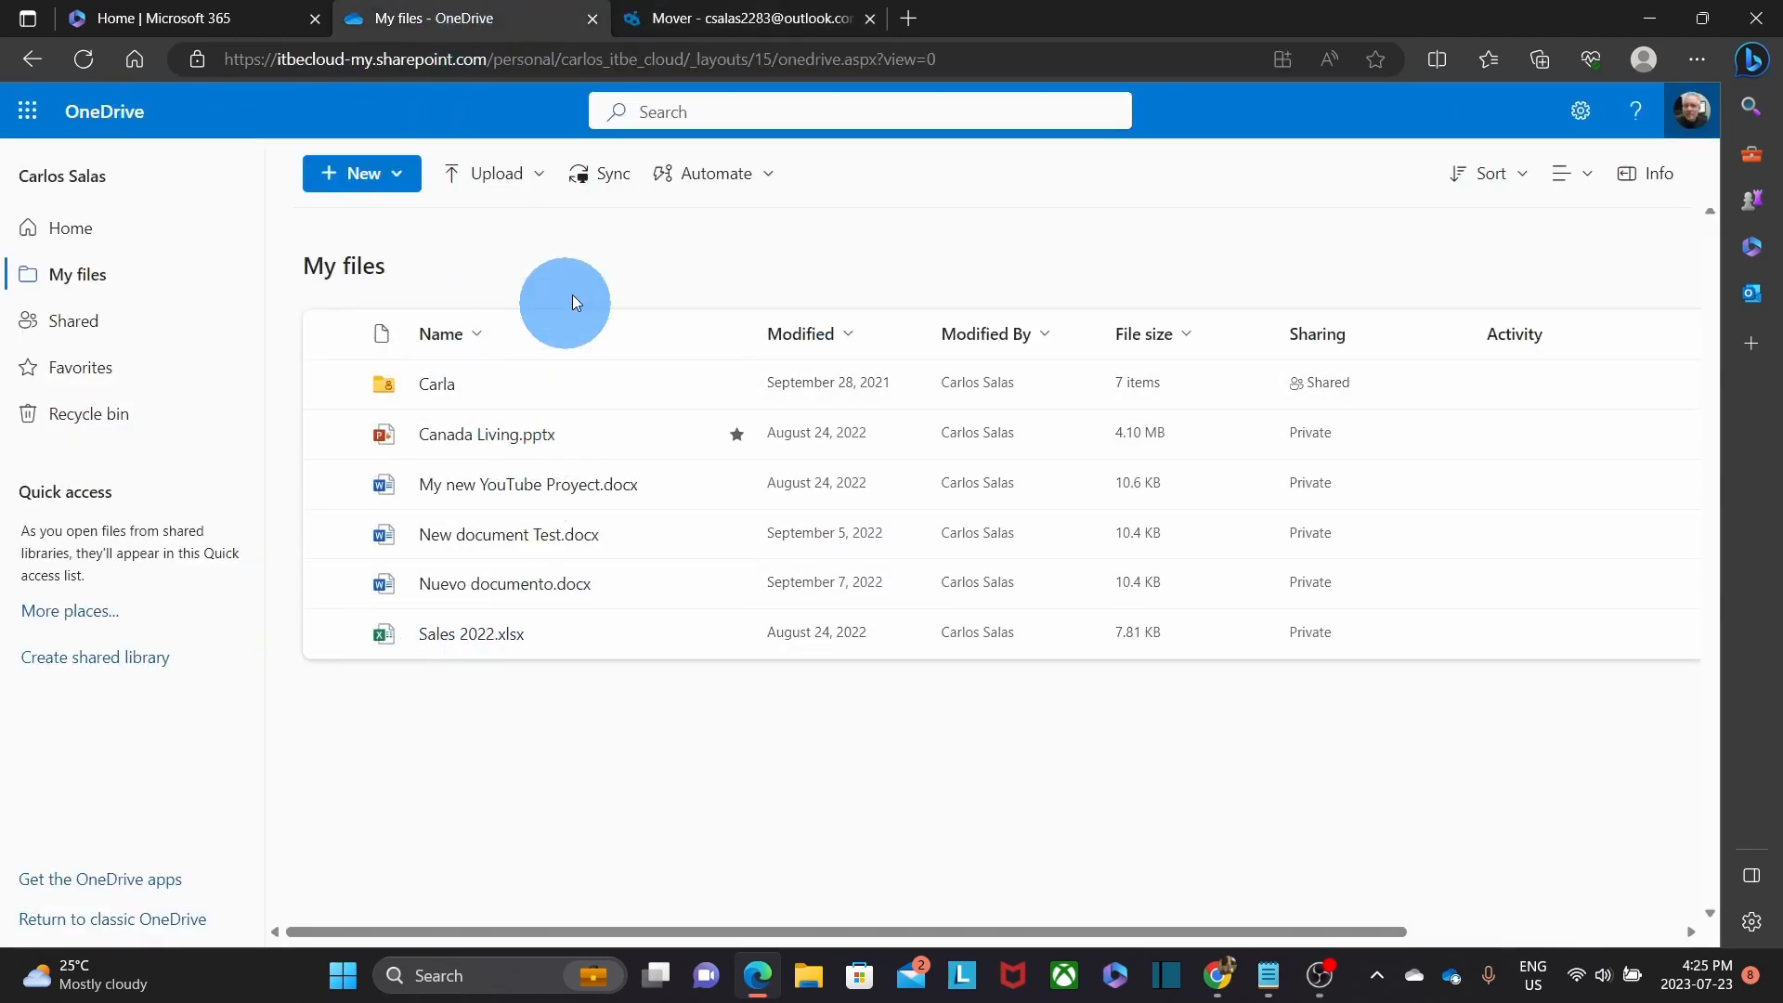
pyautogui.click(713, 26)
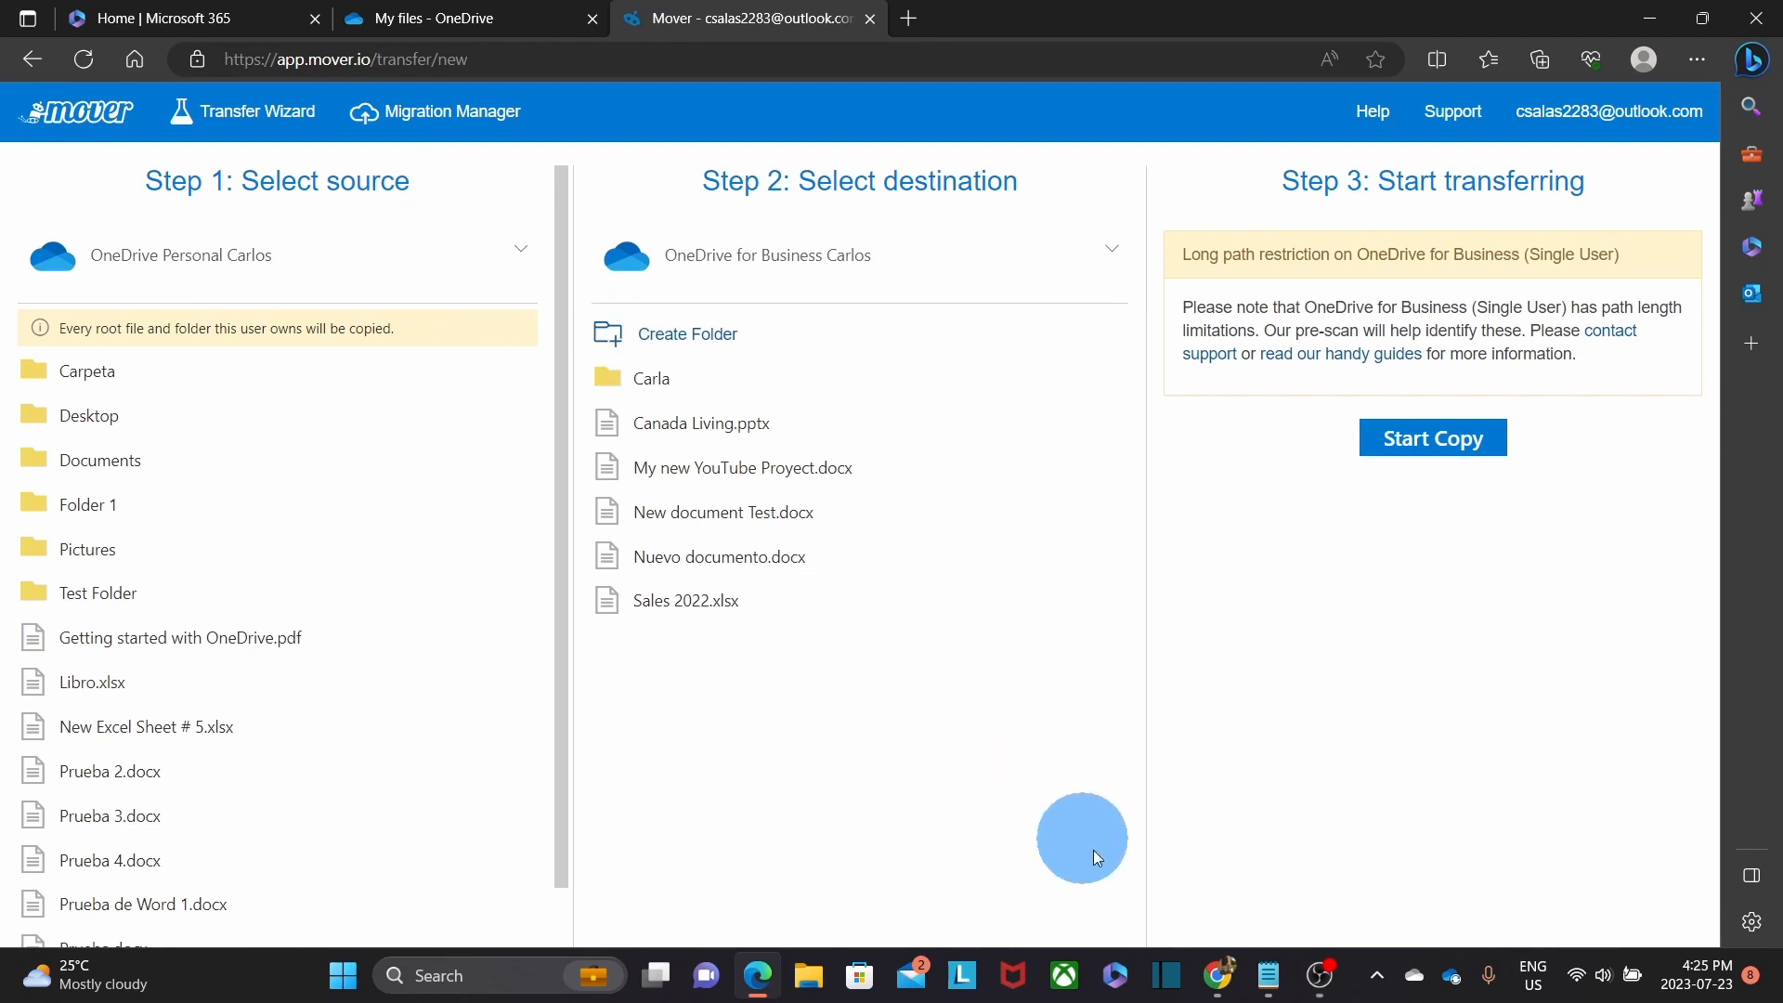
pyautogui.click(1217, 974)
# - Bring the personal OneDrive window forward and open Test Folder
pyautogui.click(1300, 868)
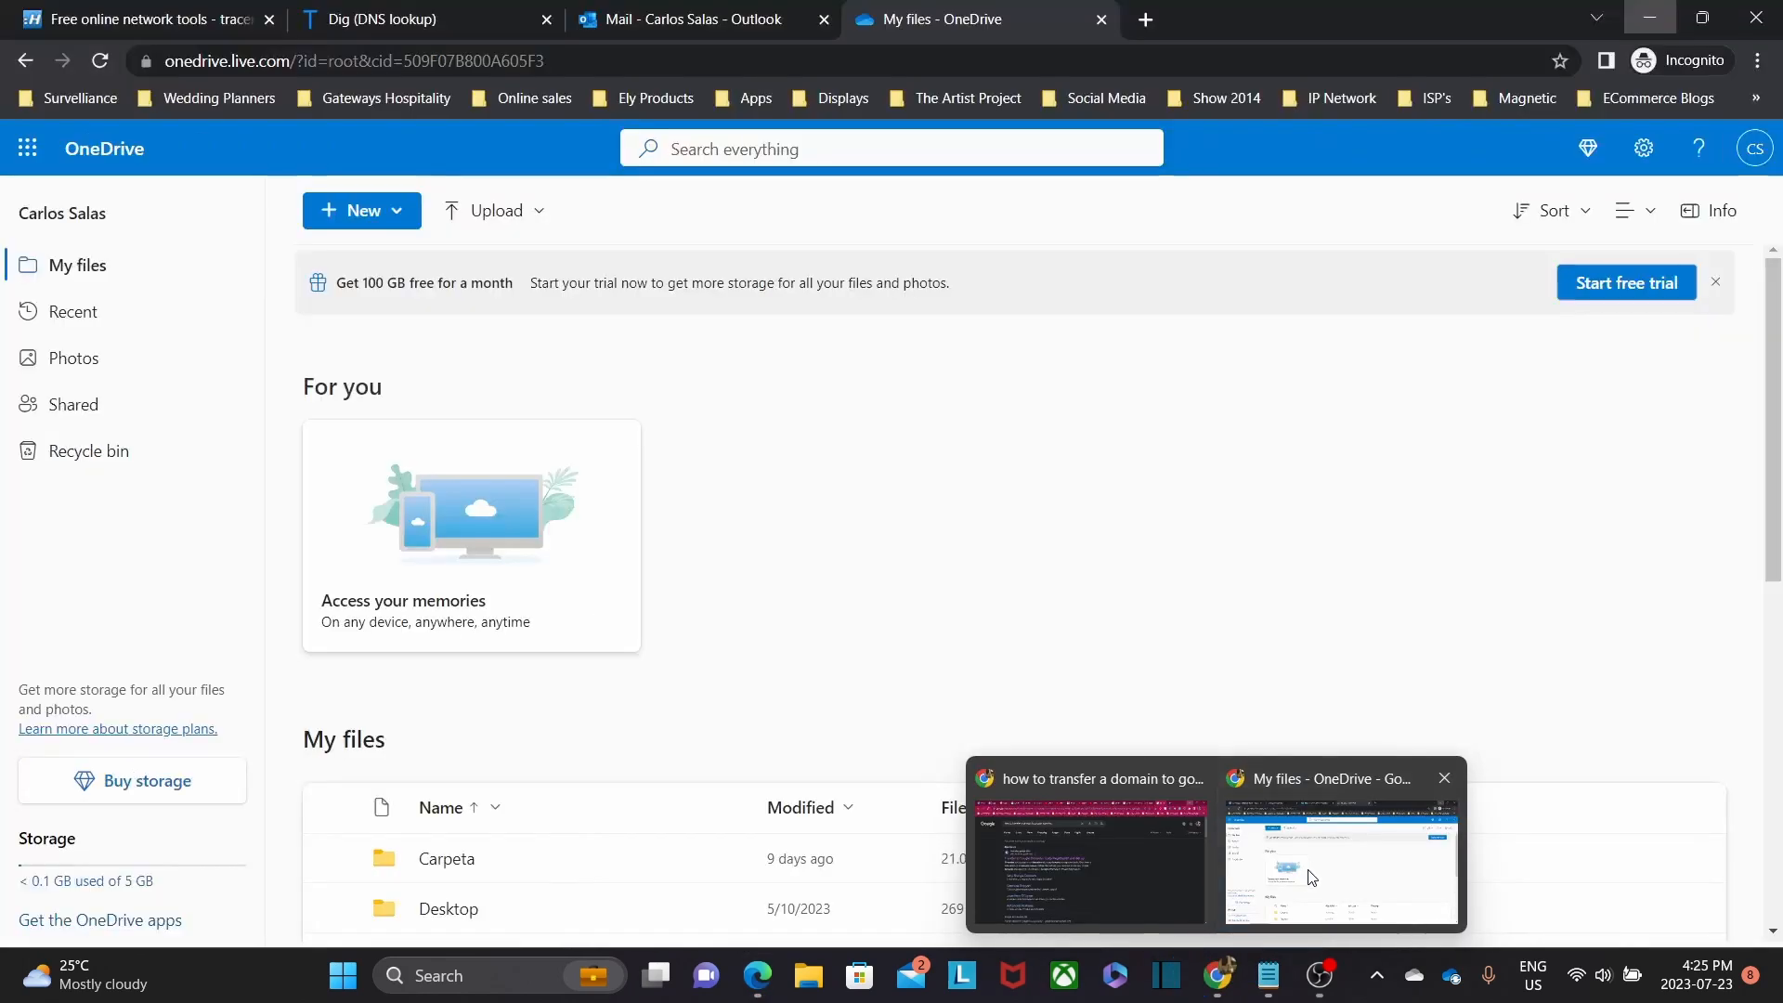
pyautogui.scroll(-5, 912, 559)
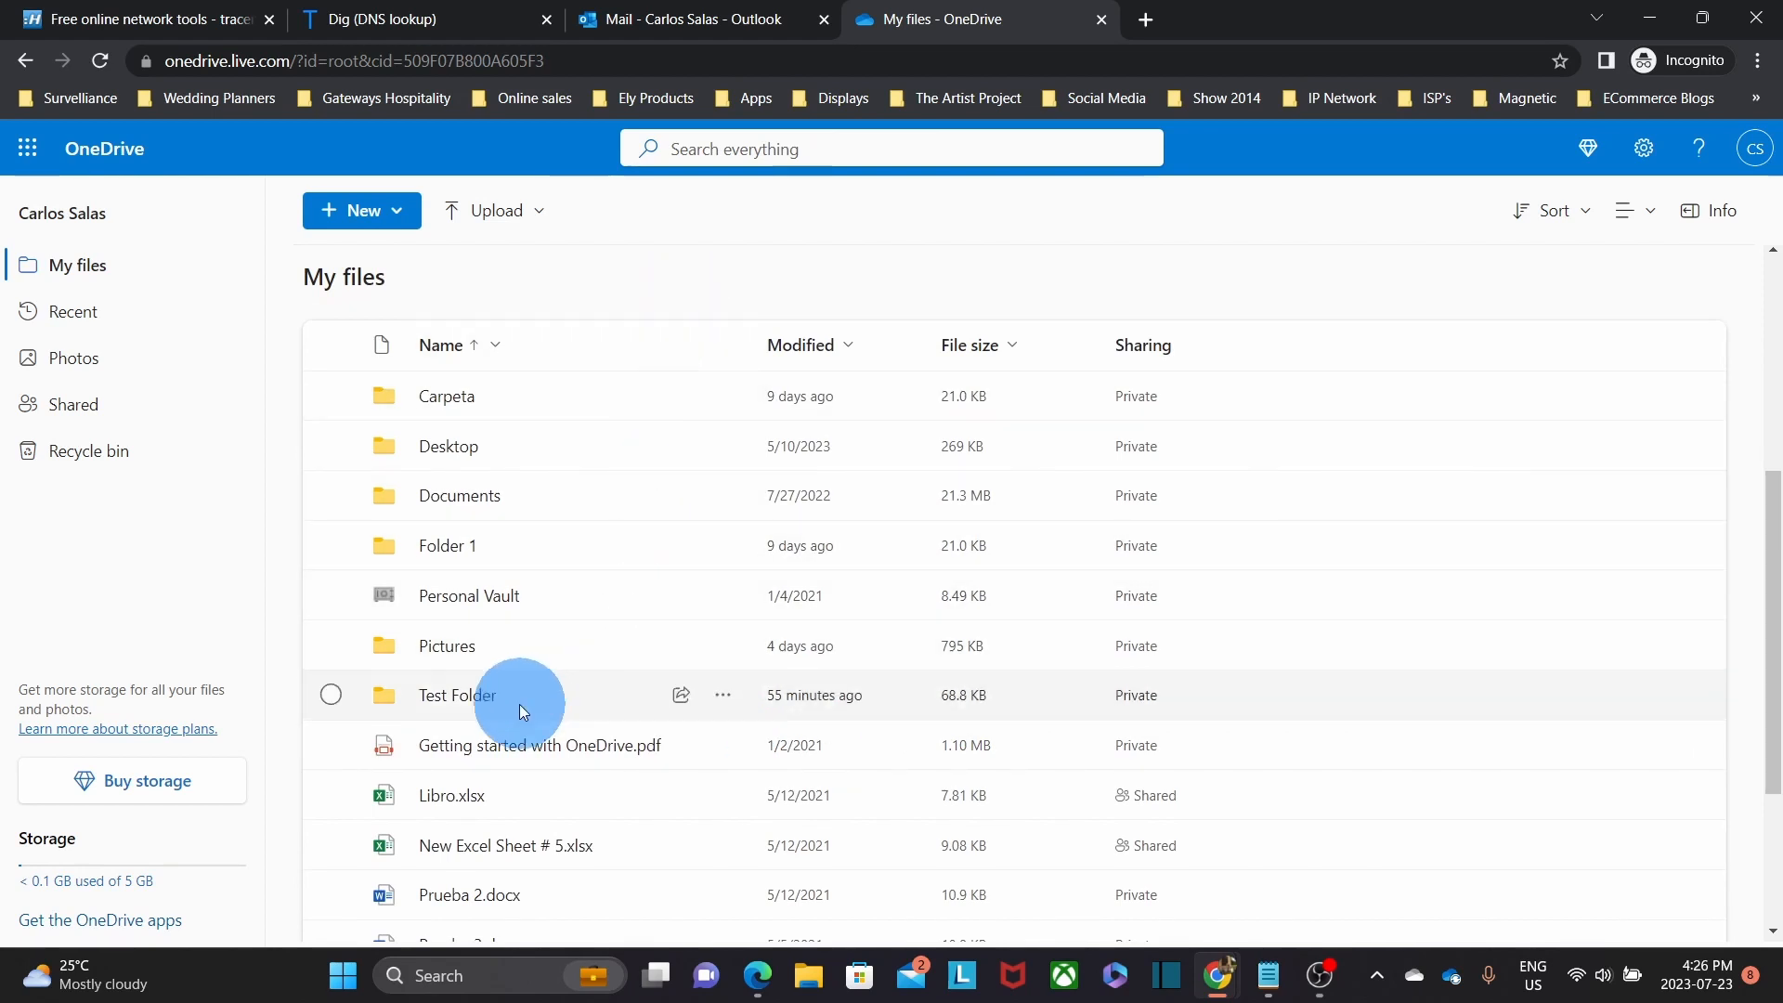
pyautogui.click(446, 702)
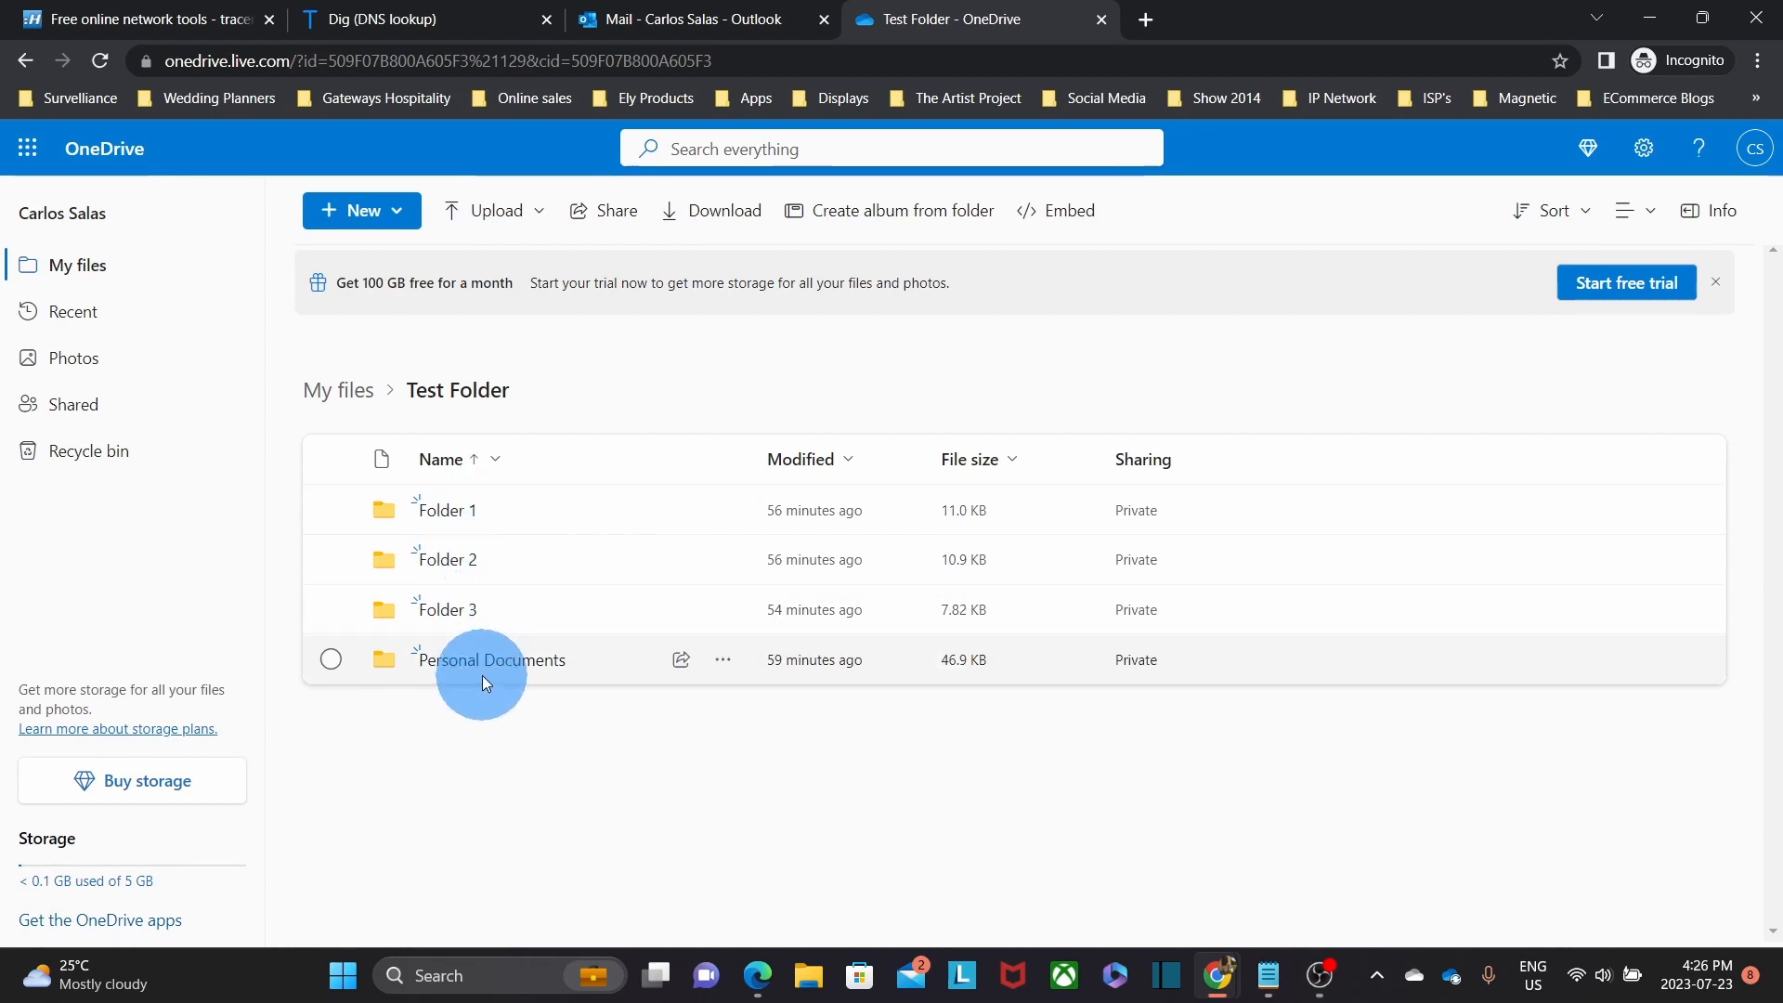
# - Check Folder 1, Folder 2 and Personal Documents, then return to My files and Mover
pyautogui.click(437, 508)
pyautogui.click(452, 407)
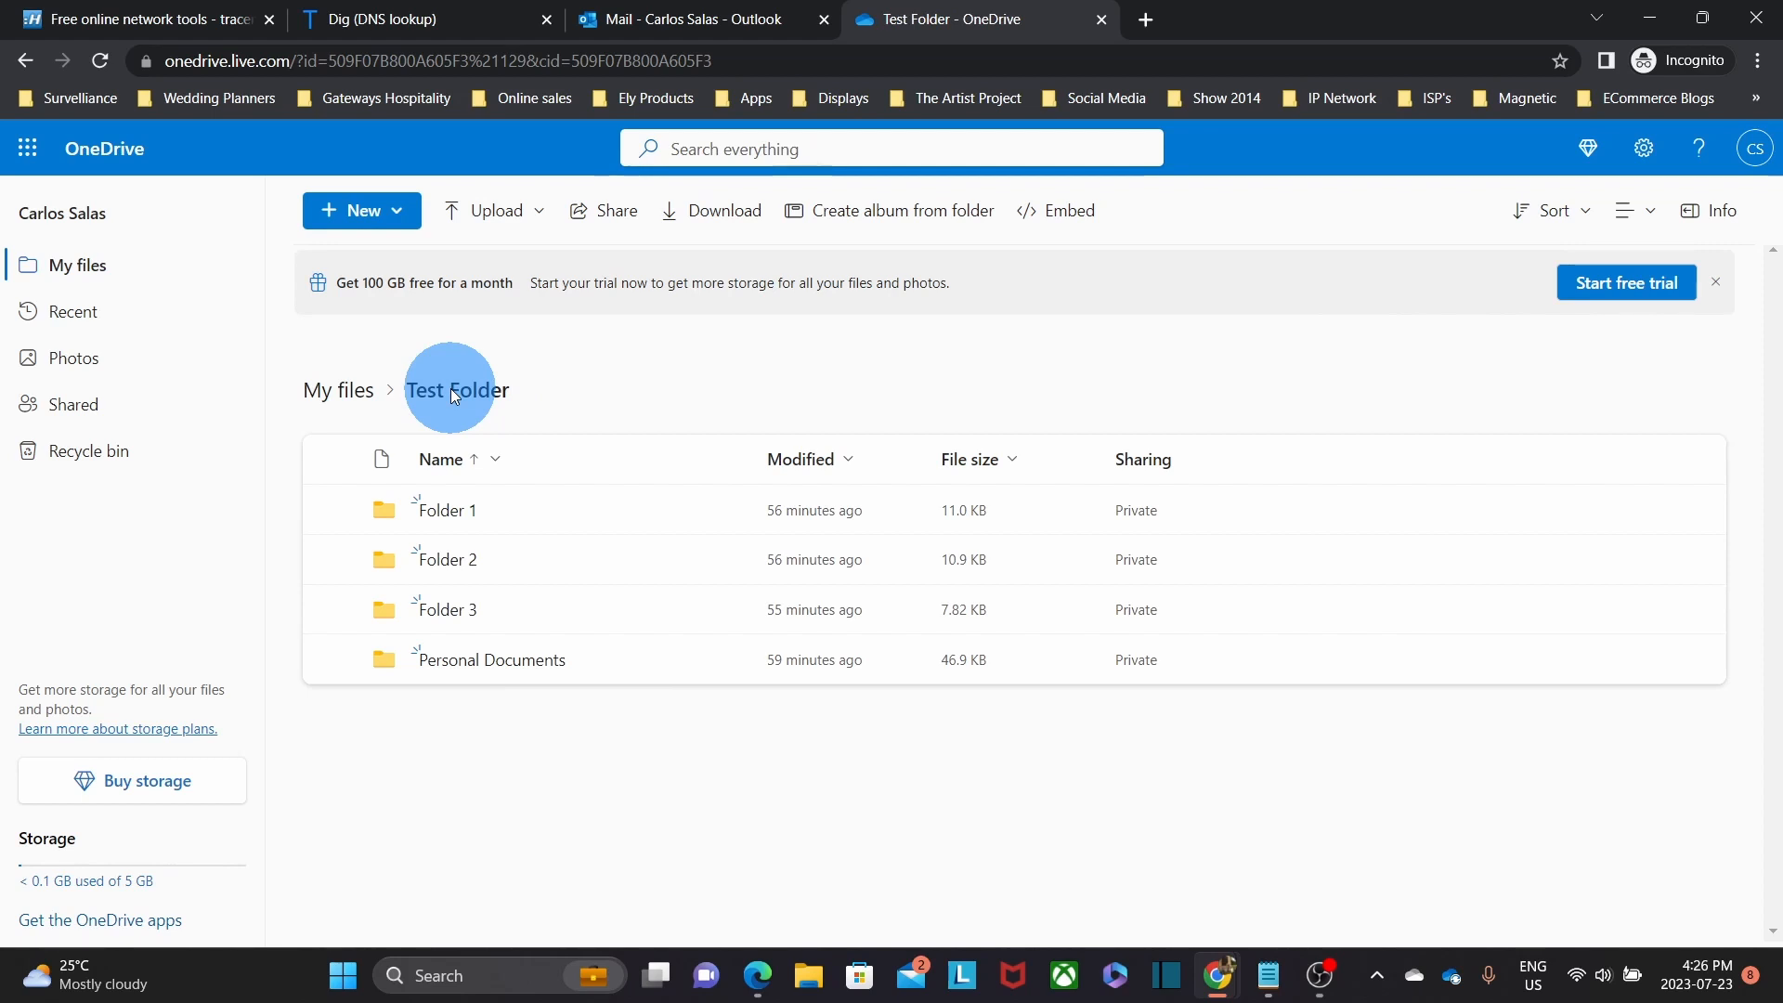
pyautogui.click(458, 578)
pyautogui.click(481, 420)
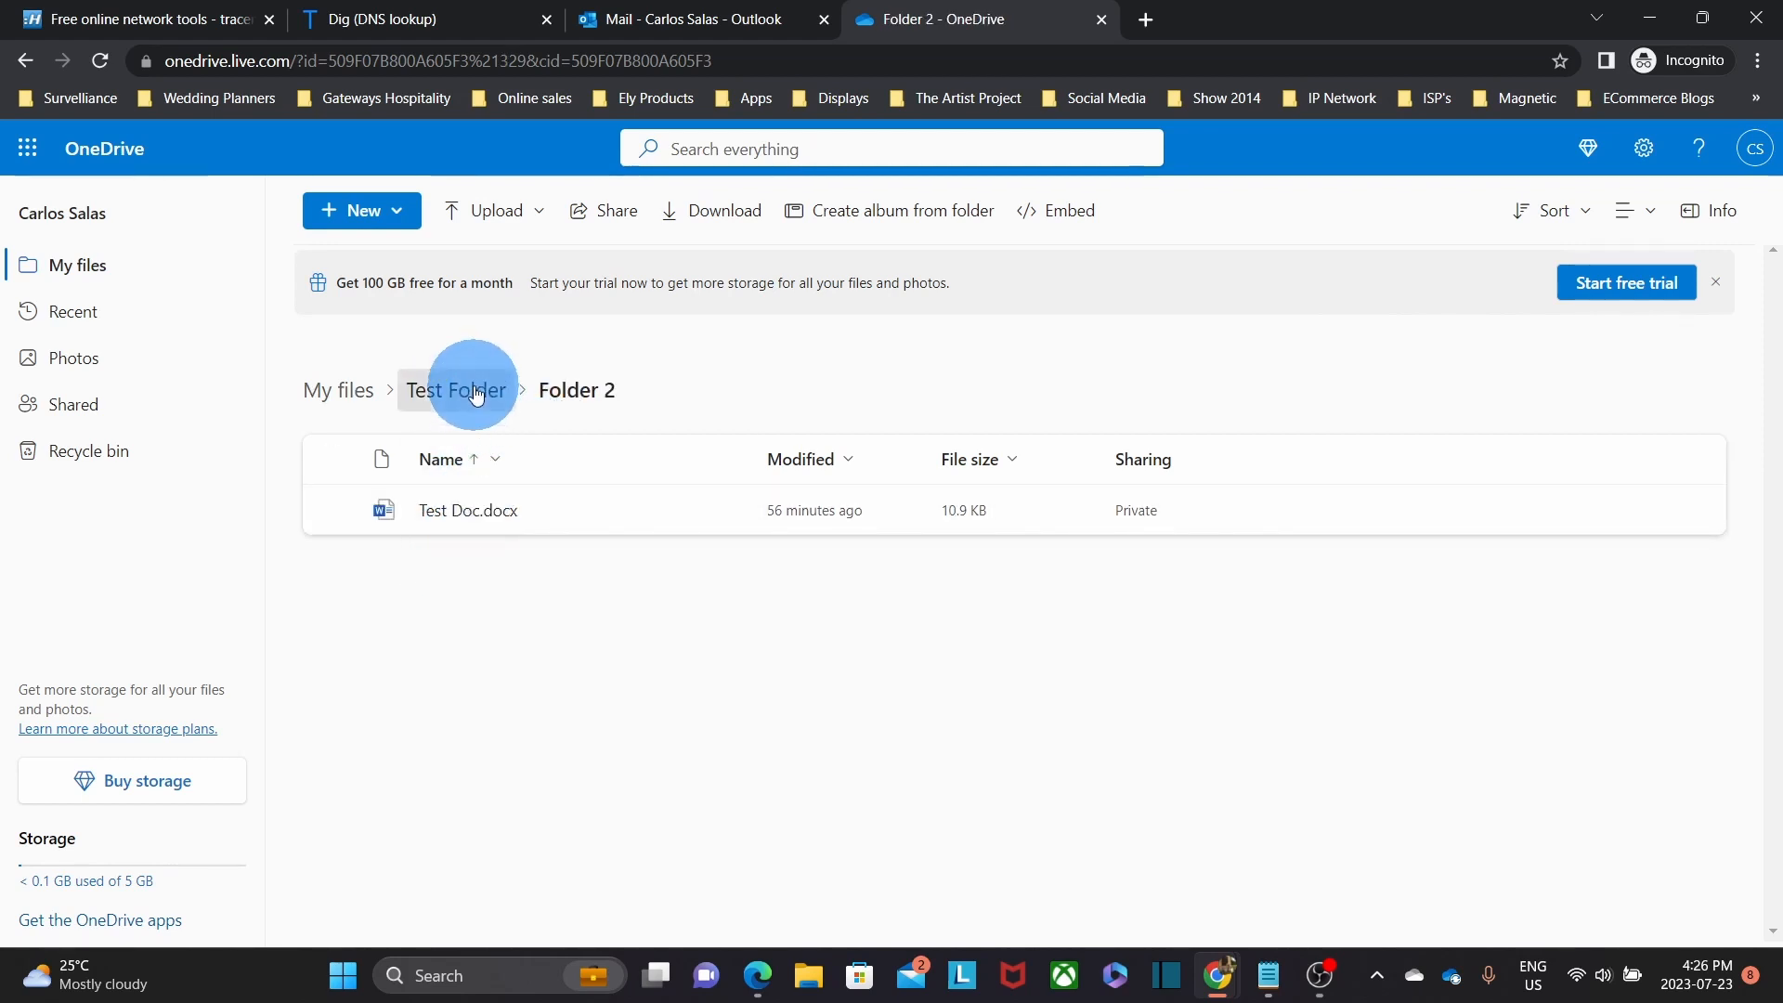
pyautogui.click(470, 660)
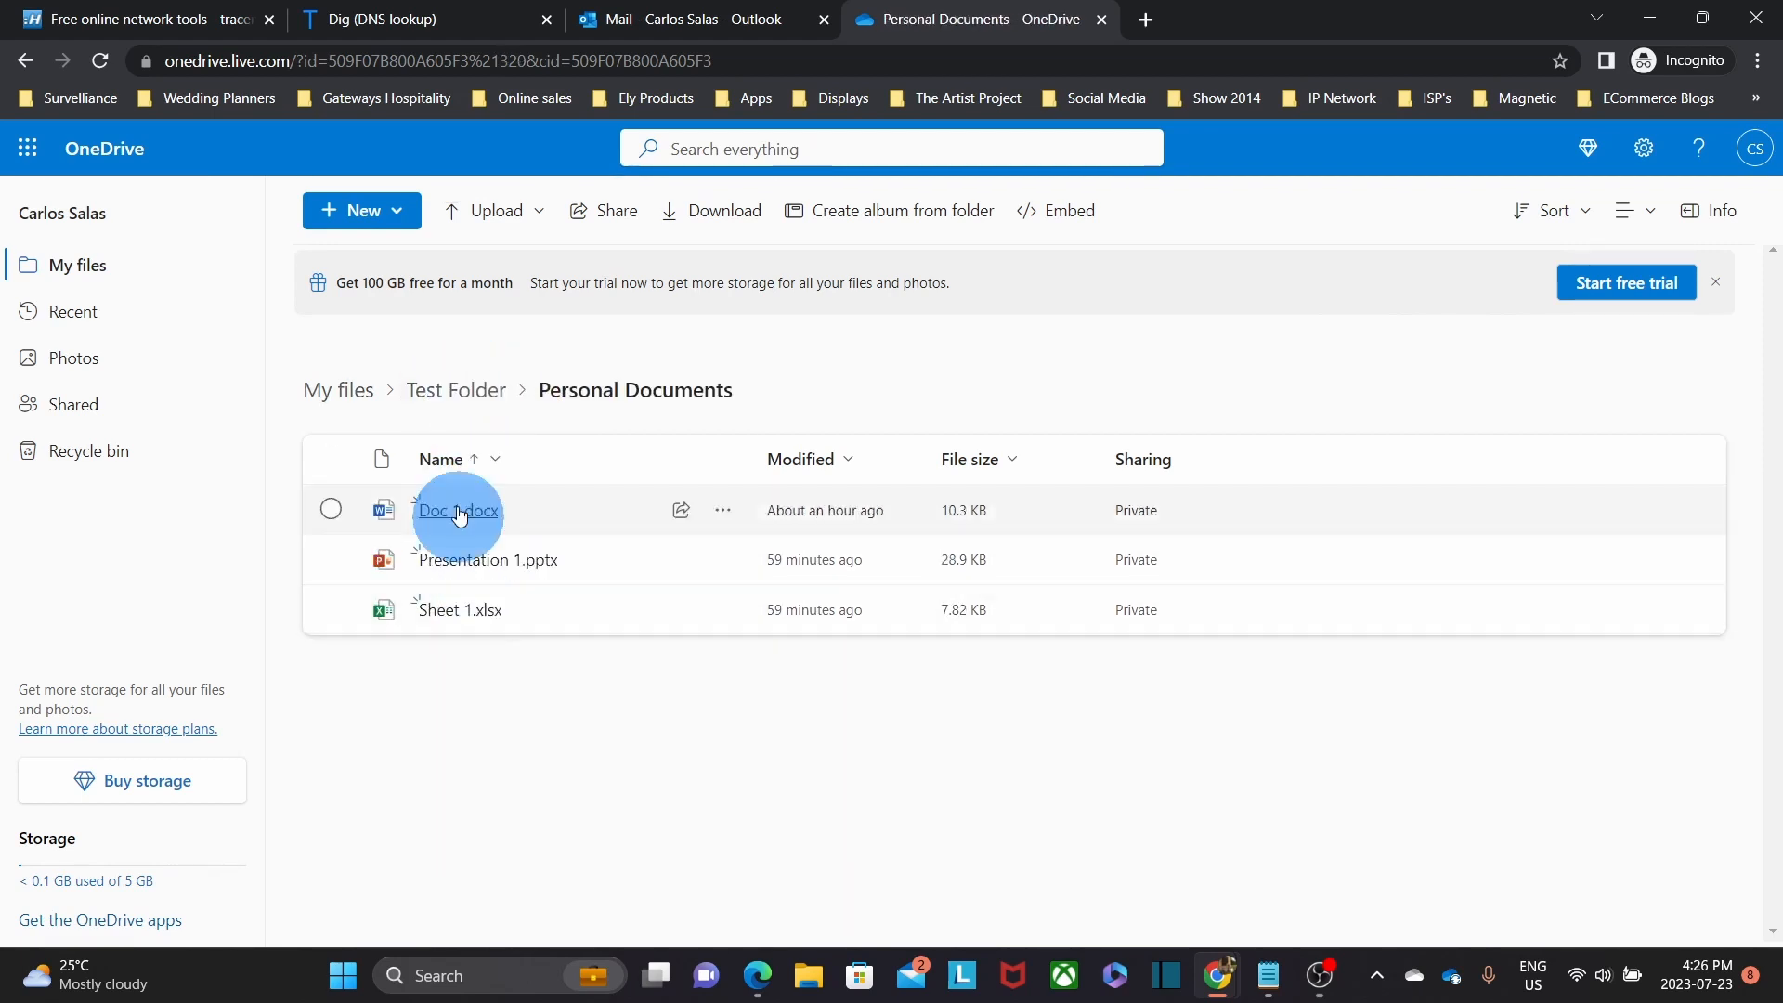
pyautogui.click(452, 398)
pyautogui.click(339, 392)
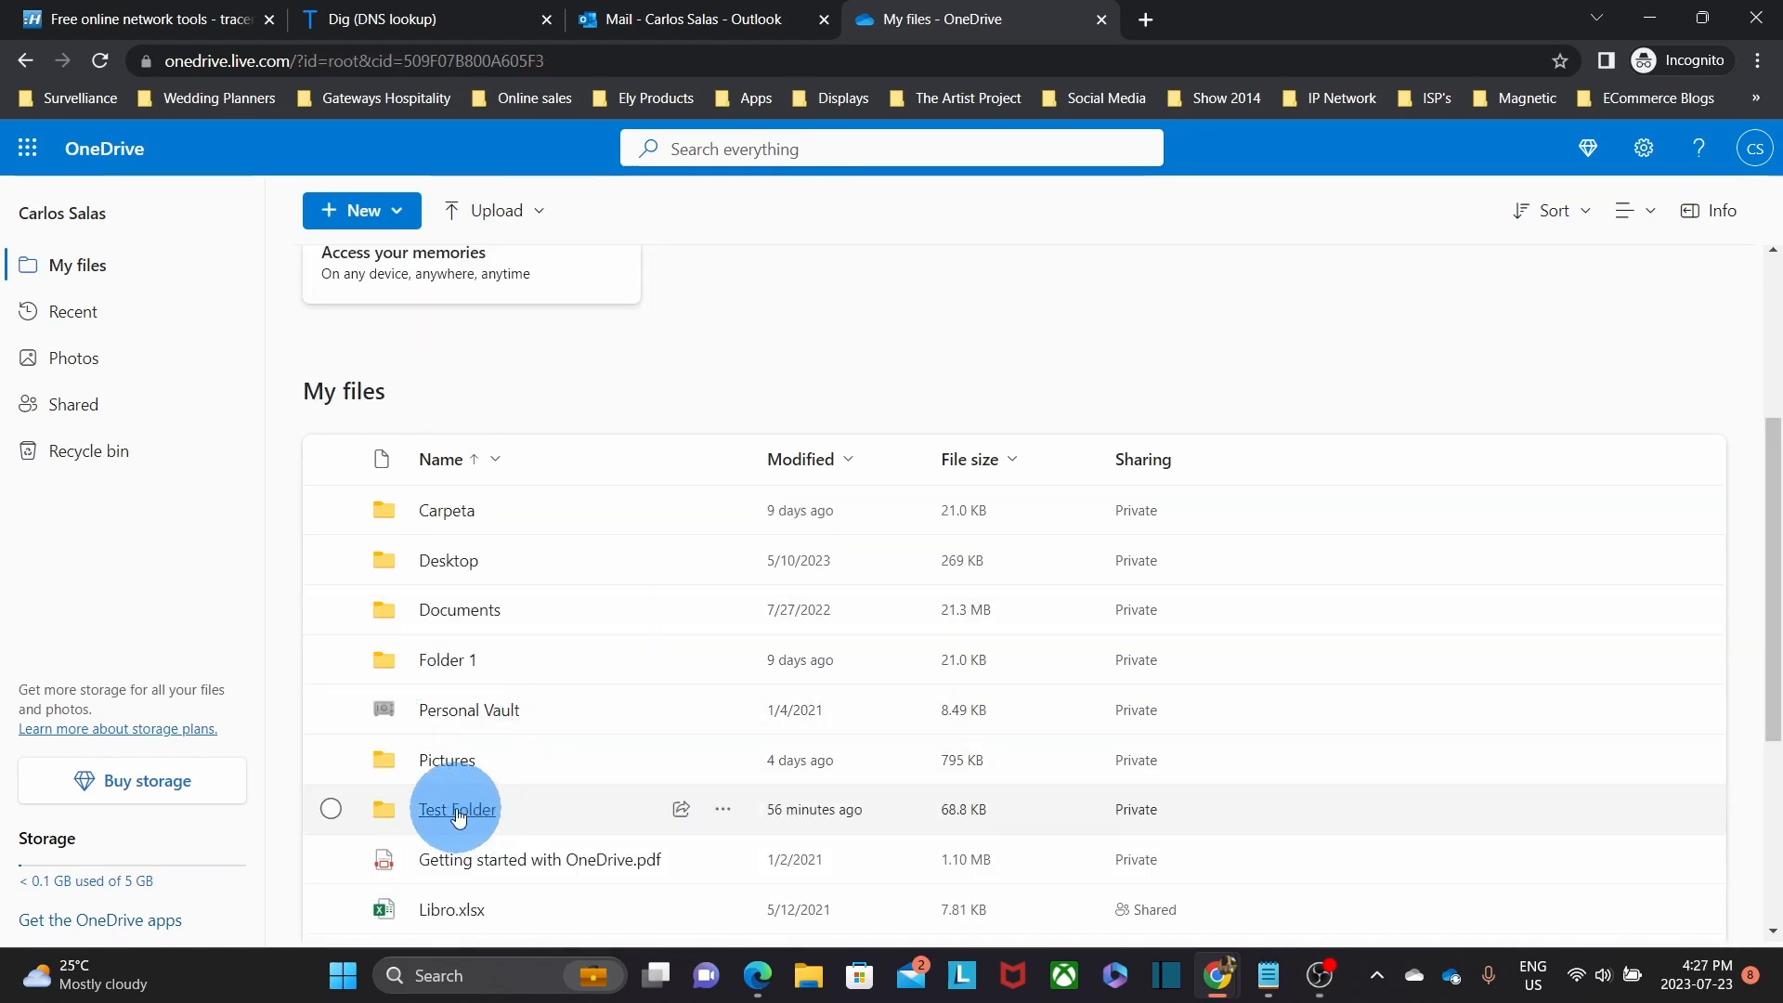
pyautogui.click(756, 979)
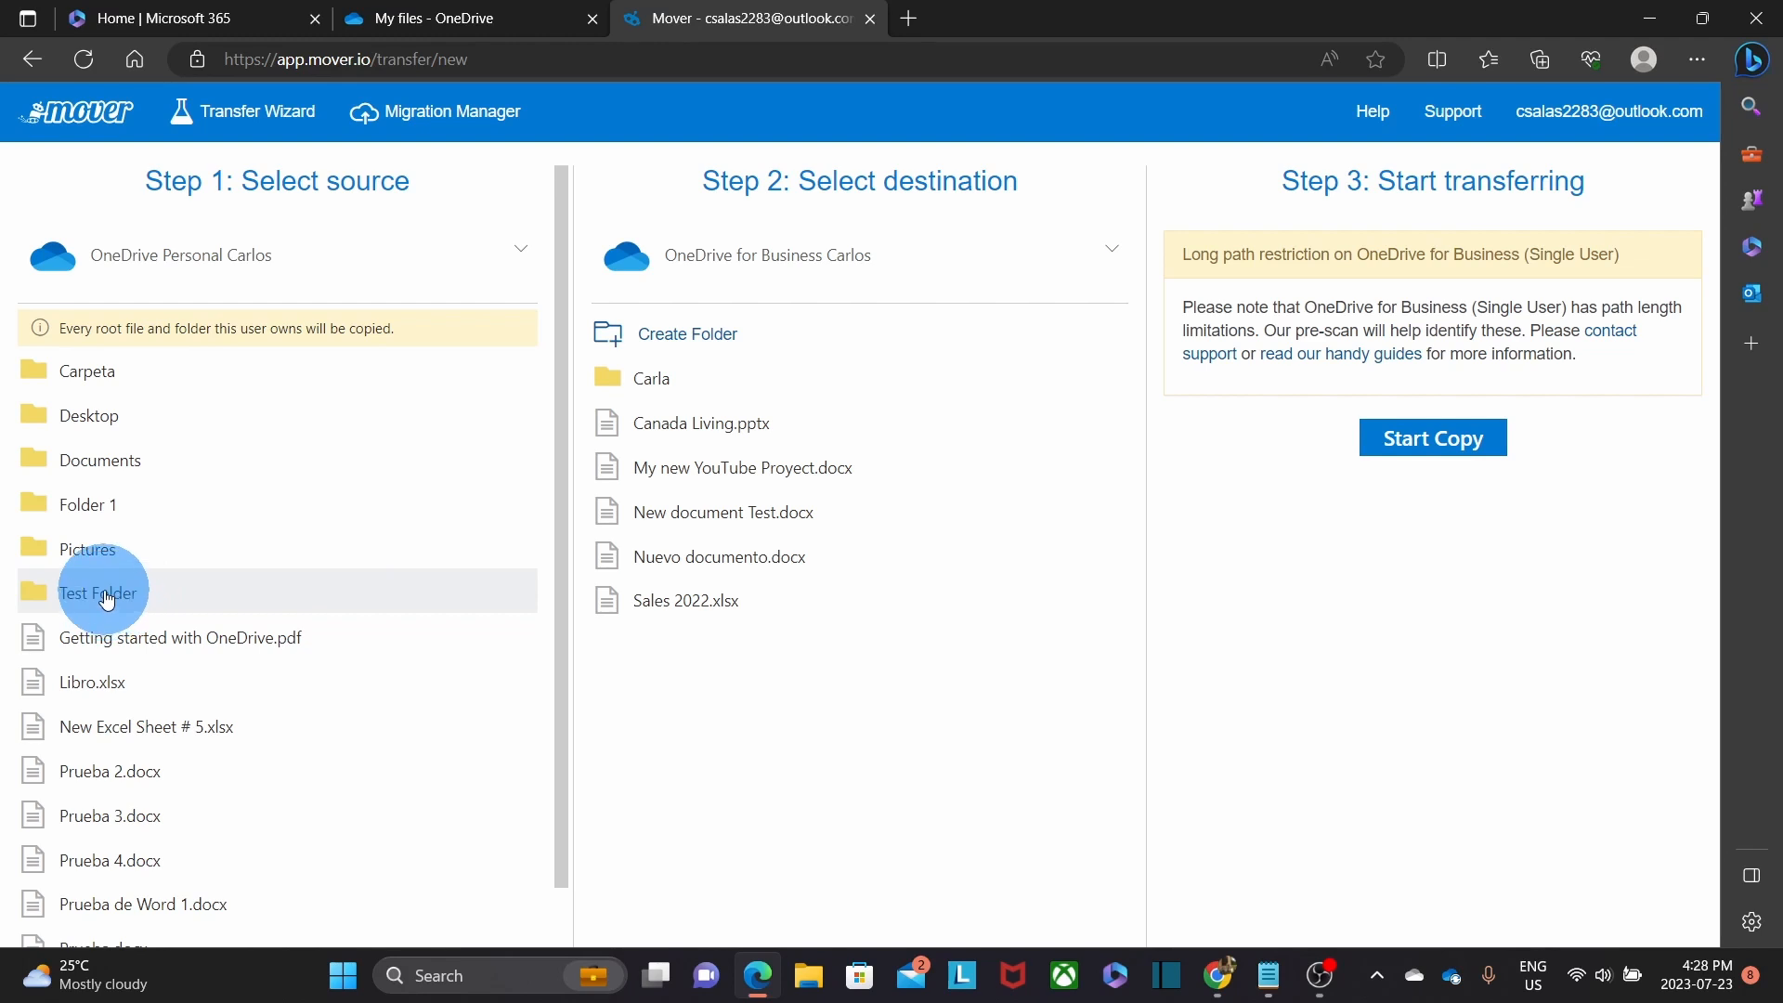
# - Select Test Folder as source and create and select a new 'Test Folder' as destination
pyautogui.click(107, 599)
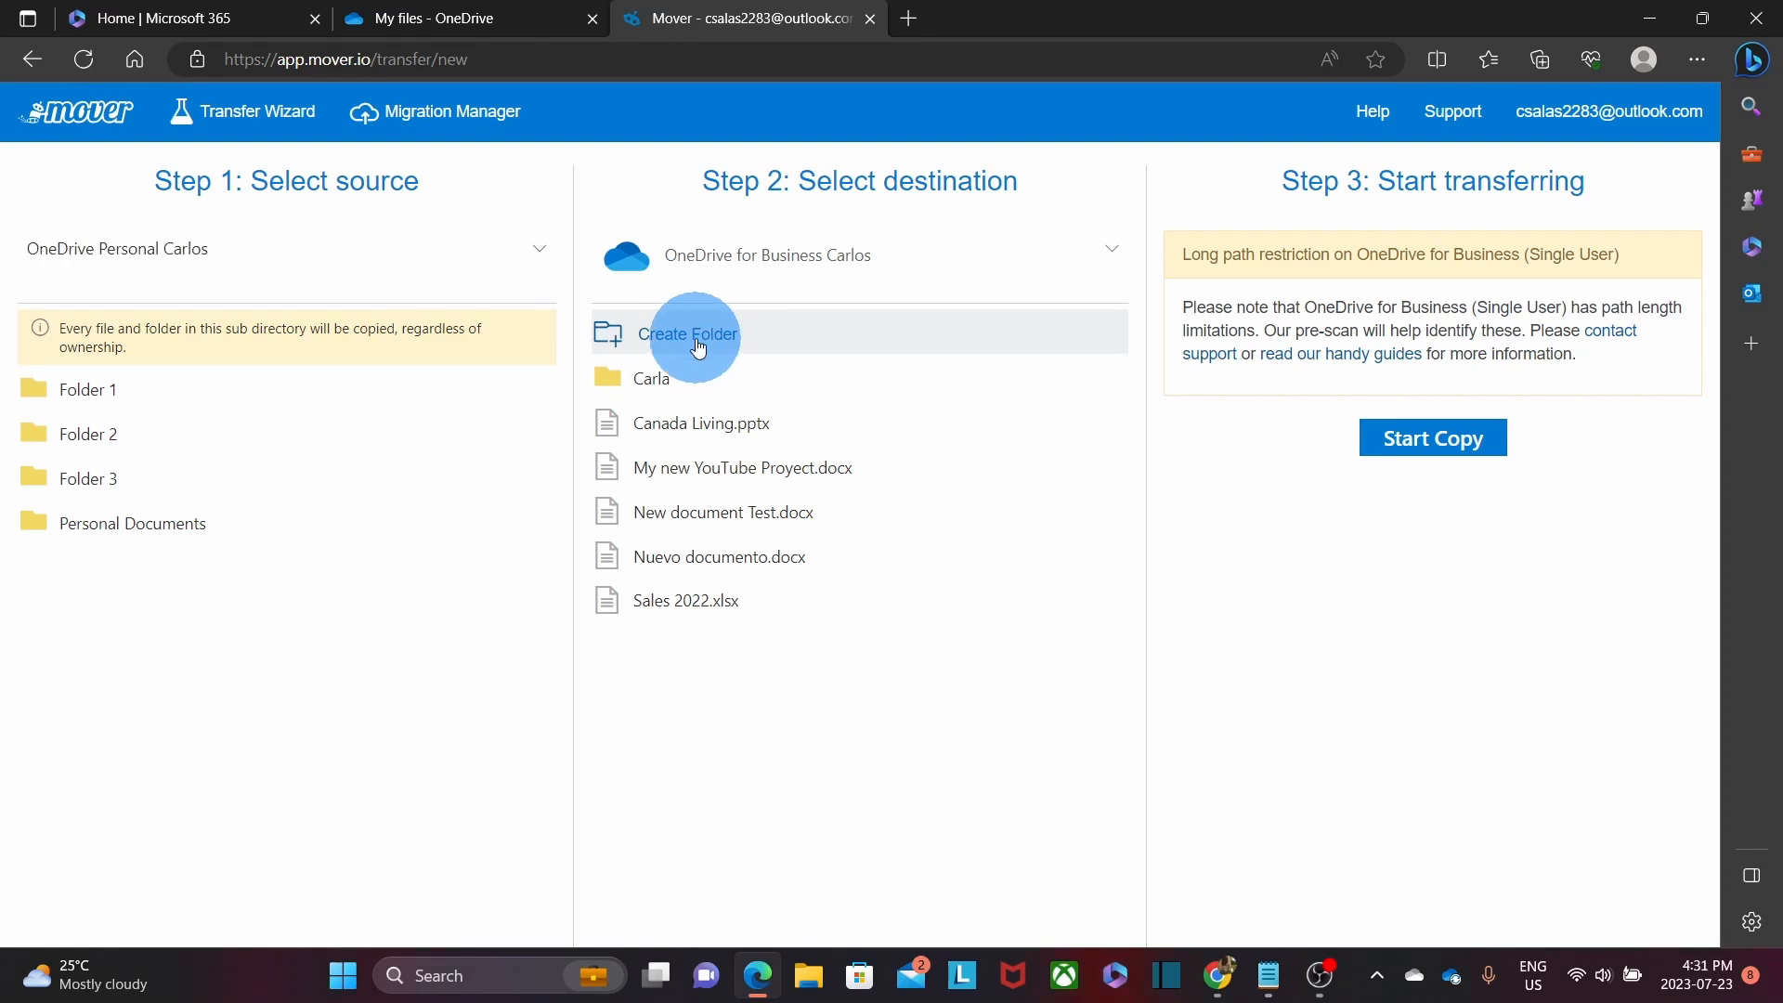
pyautogui.click(705, 336)
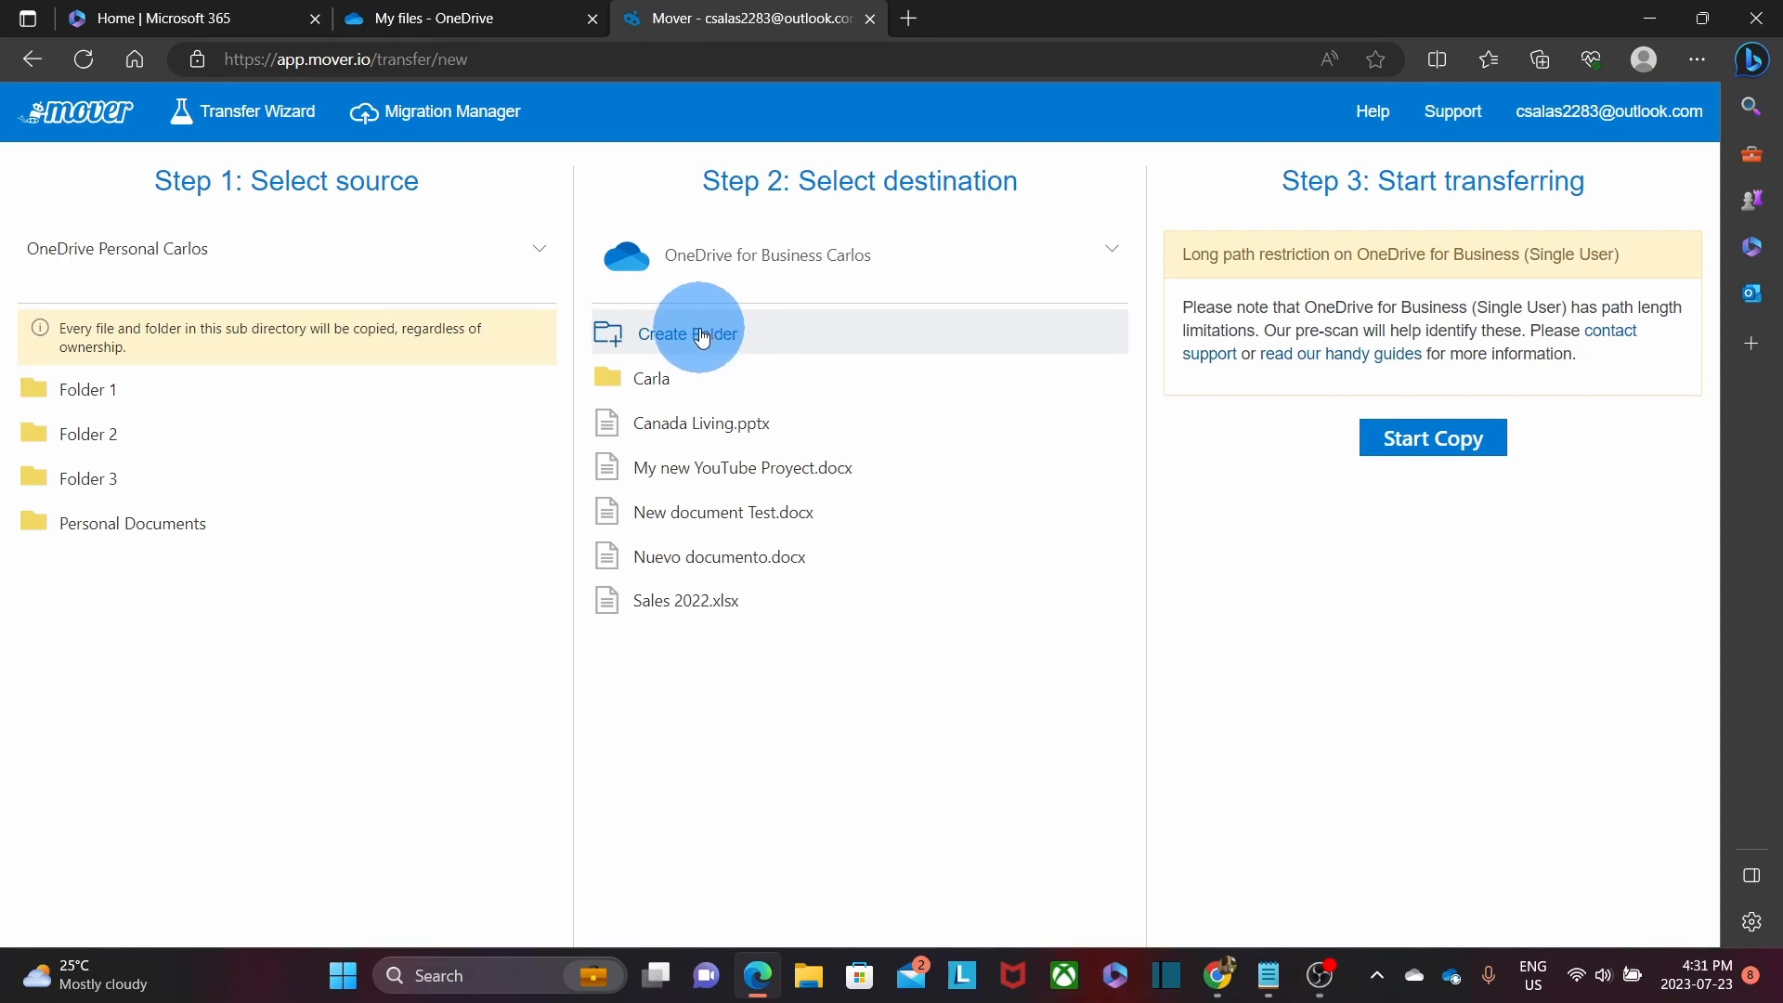
pyautogui.write('Test')
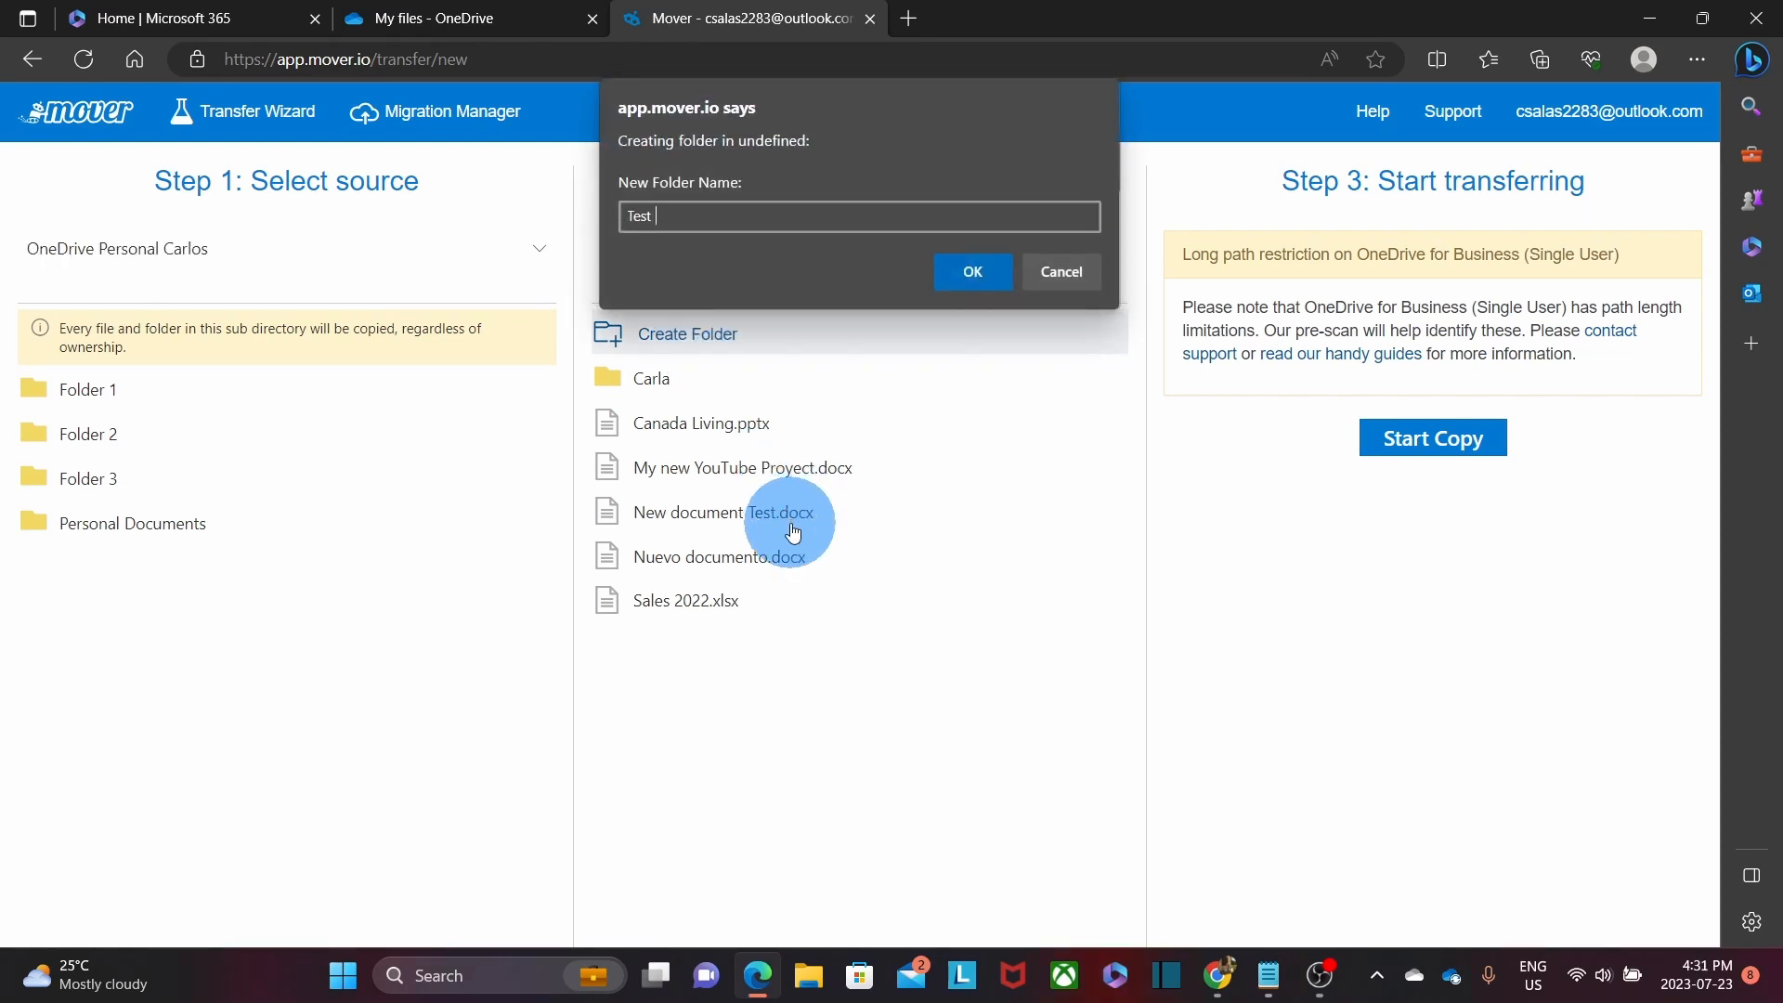
pyautogui.write(' Folder')
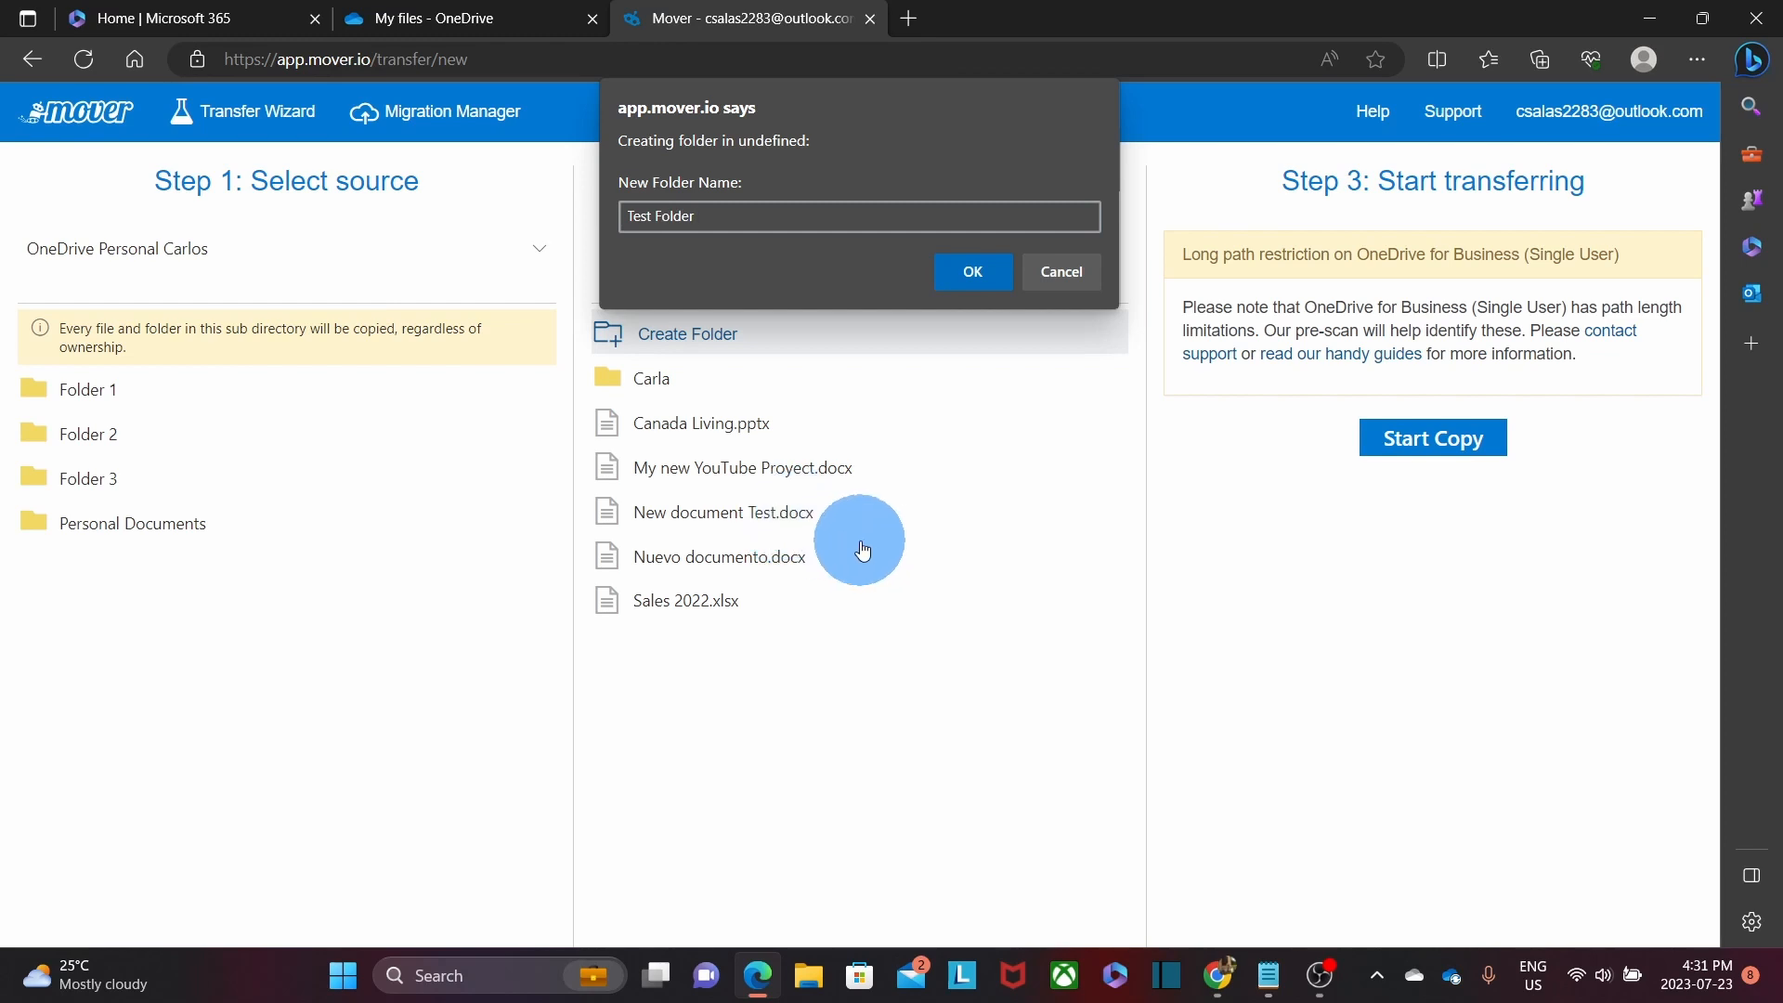
pyautogui.press('Return')
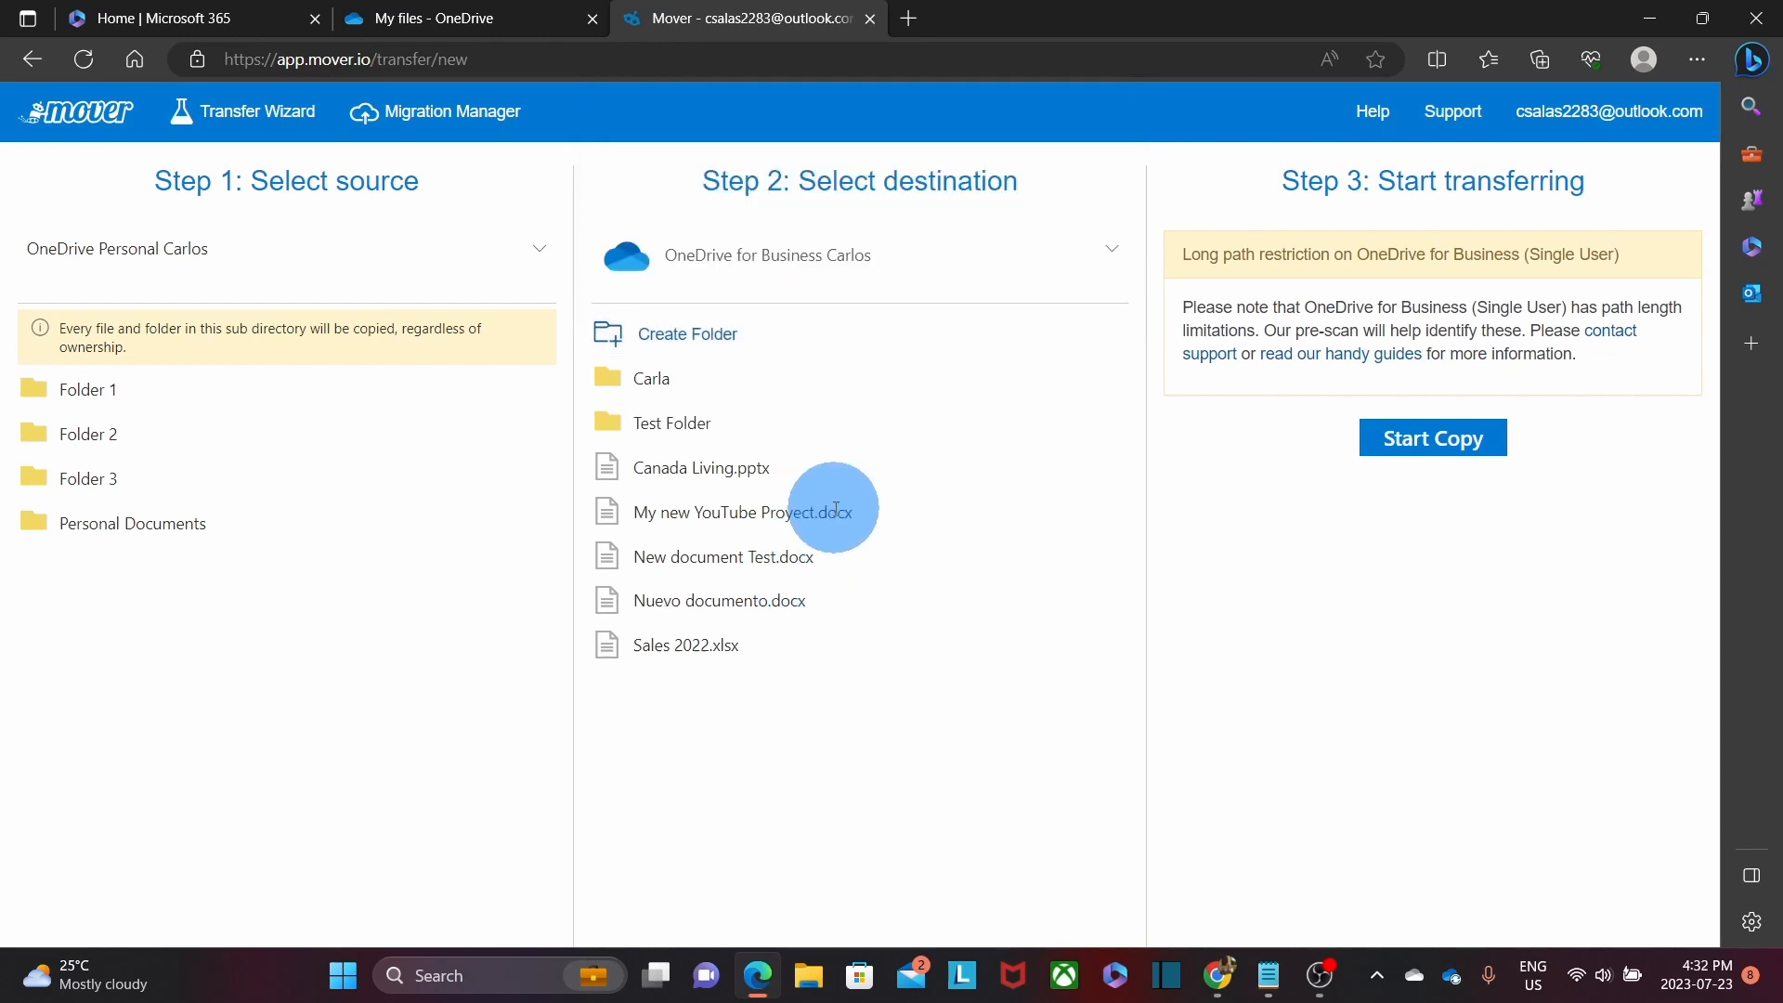
pyautogui.click(684, 429)
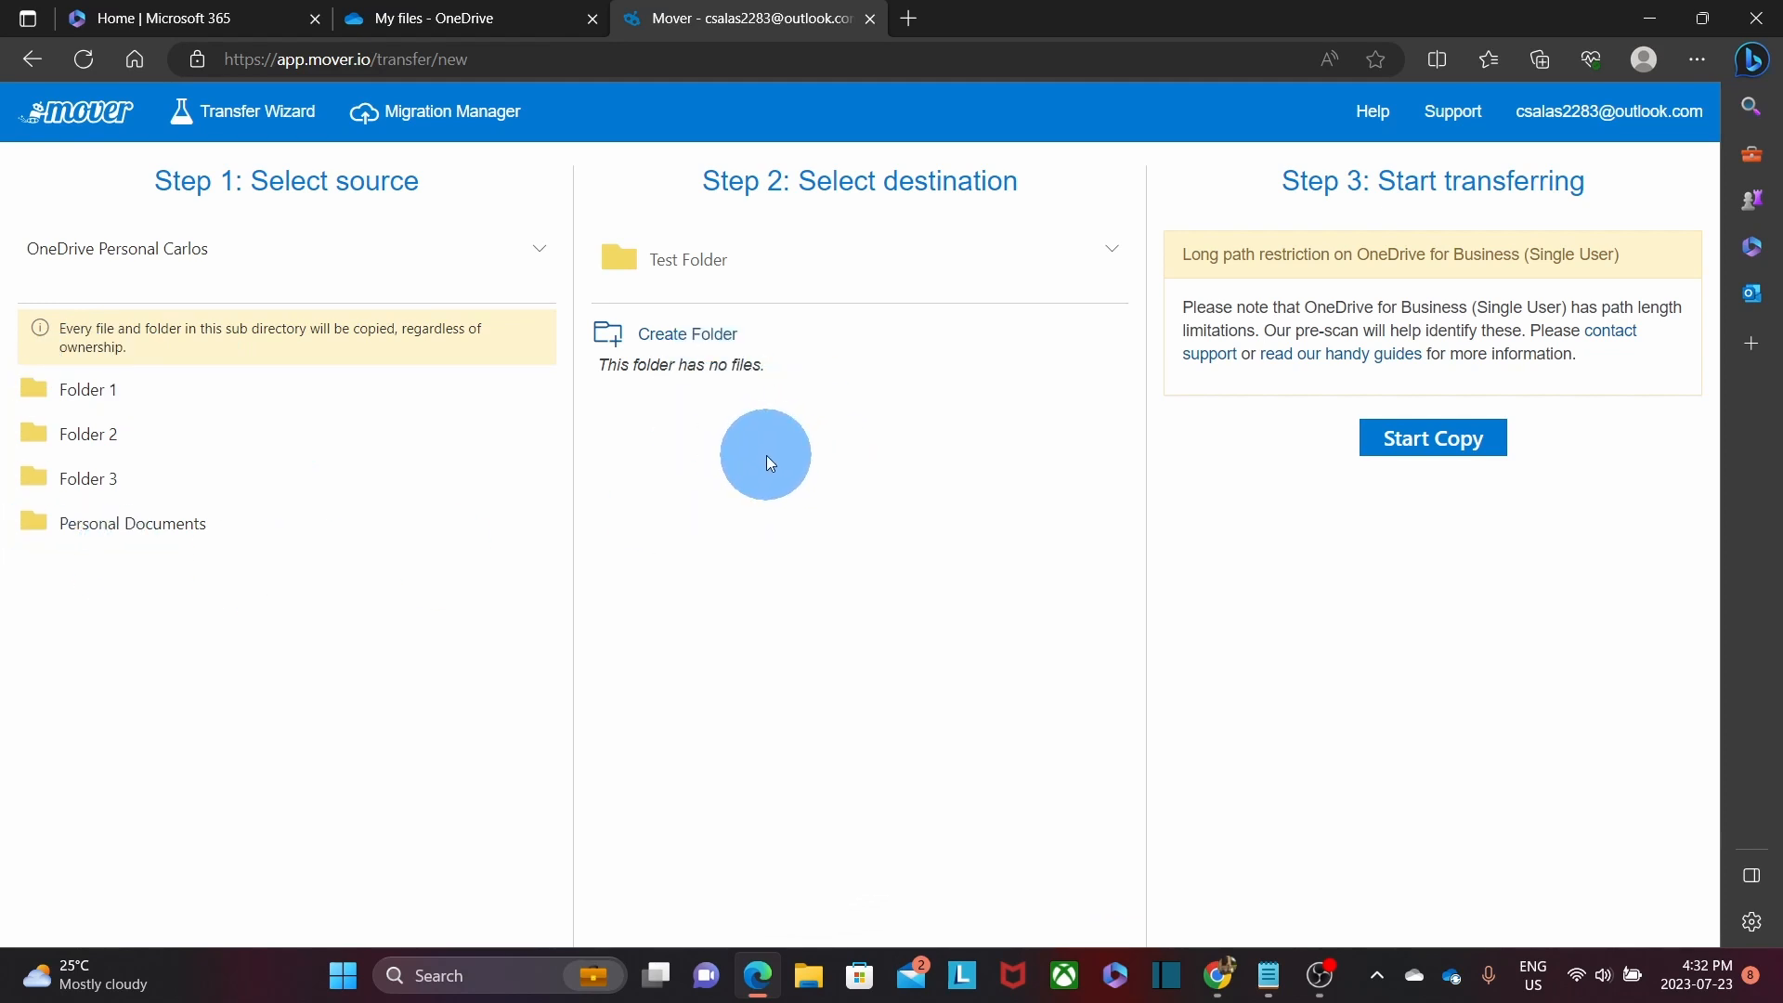
# - Start the copy to OneDrive for Business and check that 20 files completed
pyautogui.click(1441, 447)
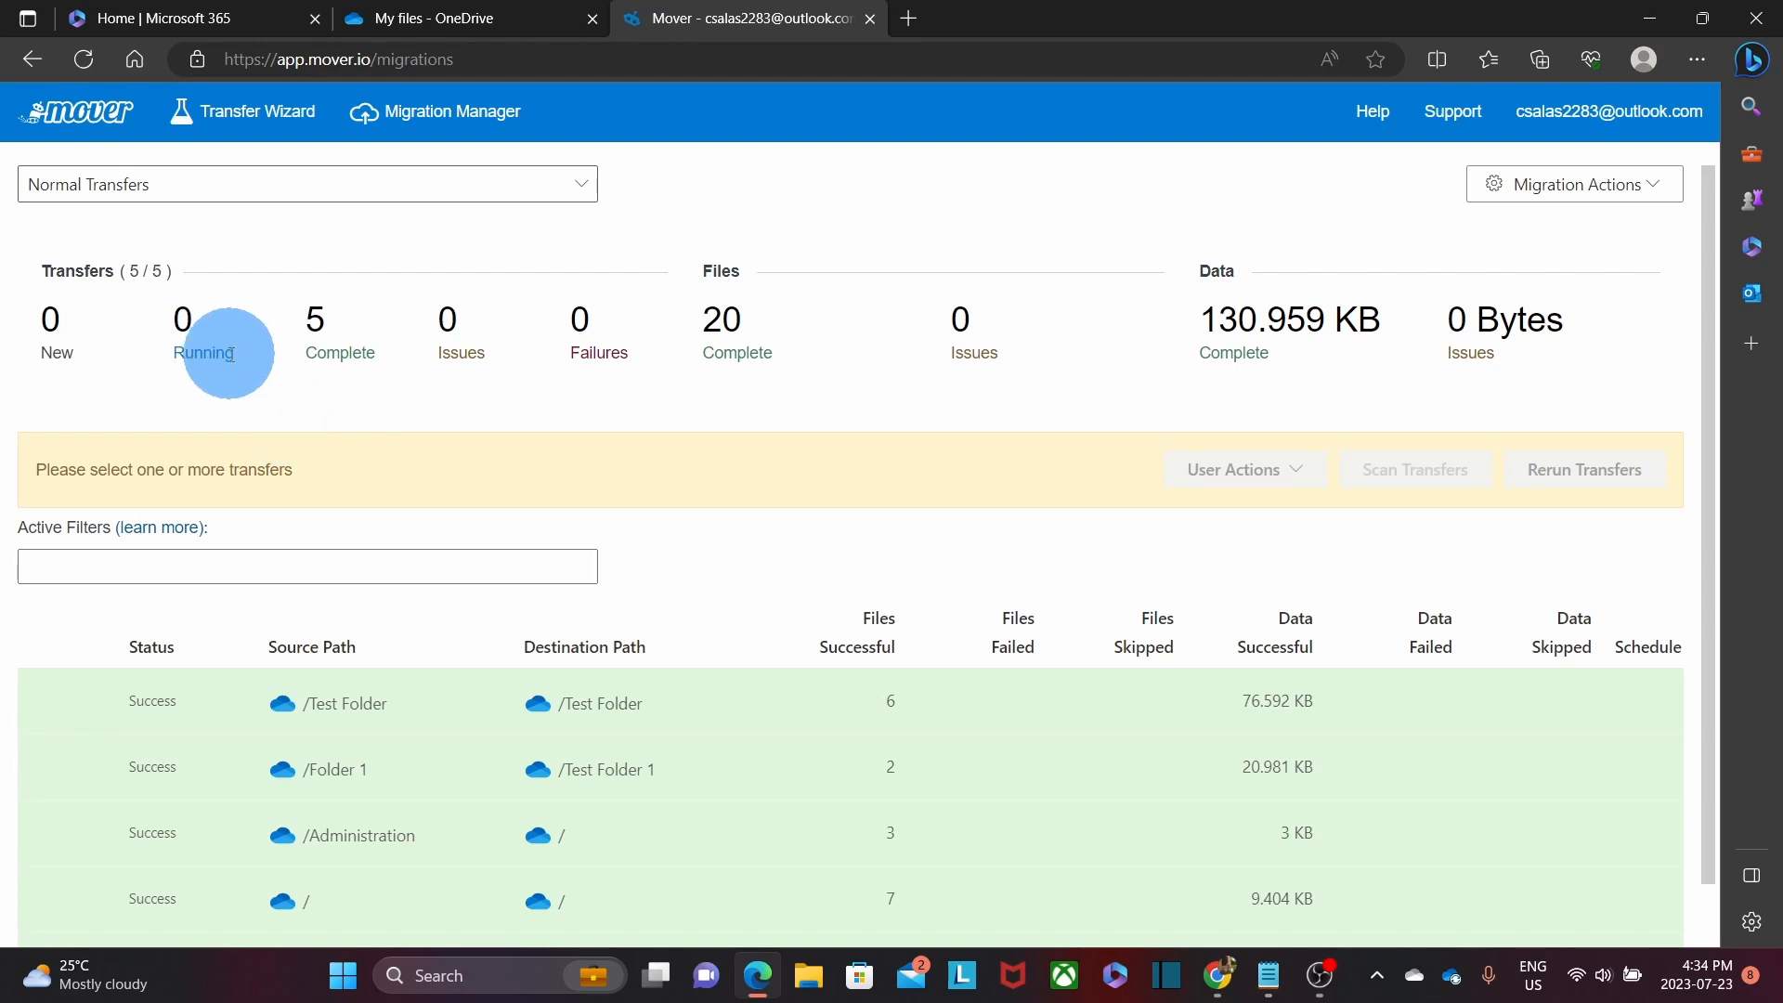
pyautogui.moveTo(704, 306)
pyautogui.mouseDown()
pyautogui.moveTo(781, 401)
pyautogui.moveTo(777, 363)
pyautogui.moveTo(702, 322)
pyautogui.mouseUp()
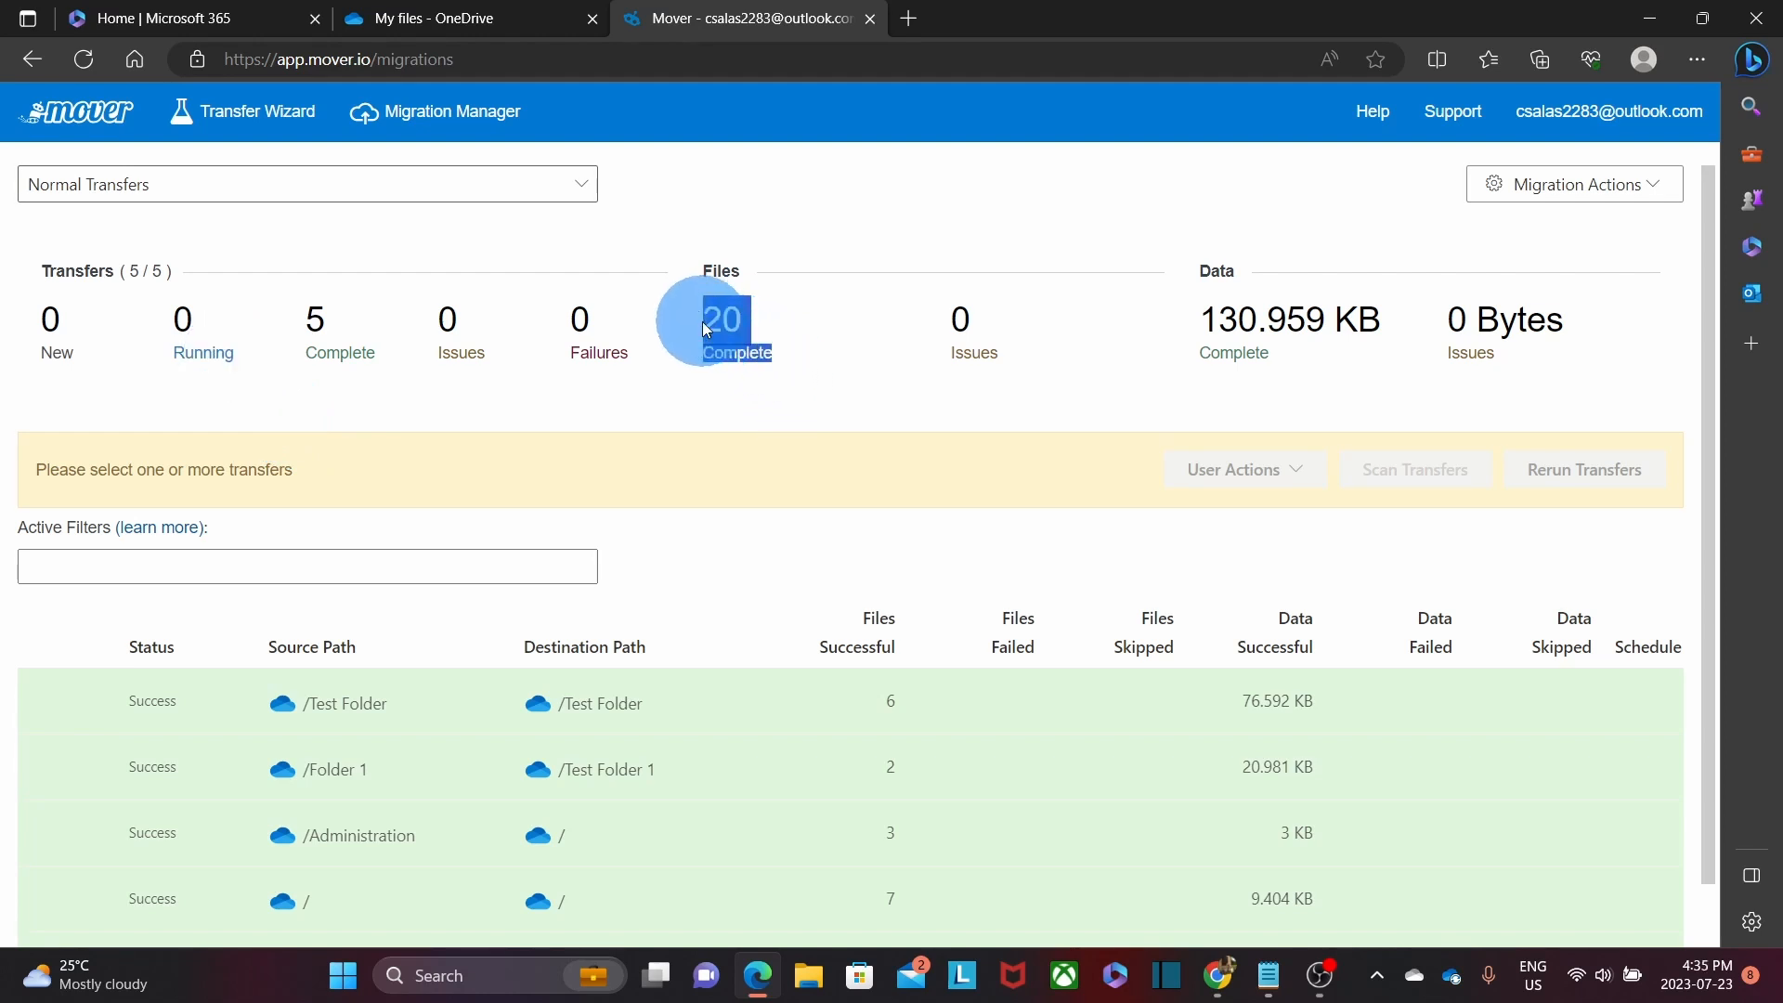
pyautogui.click(761, 424)
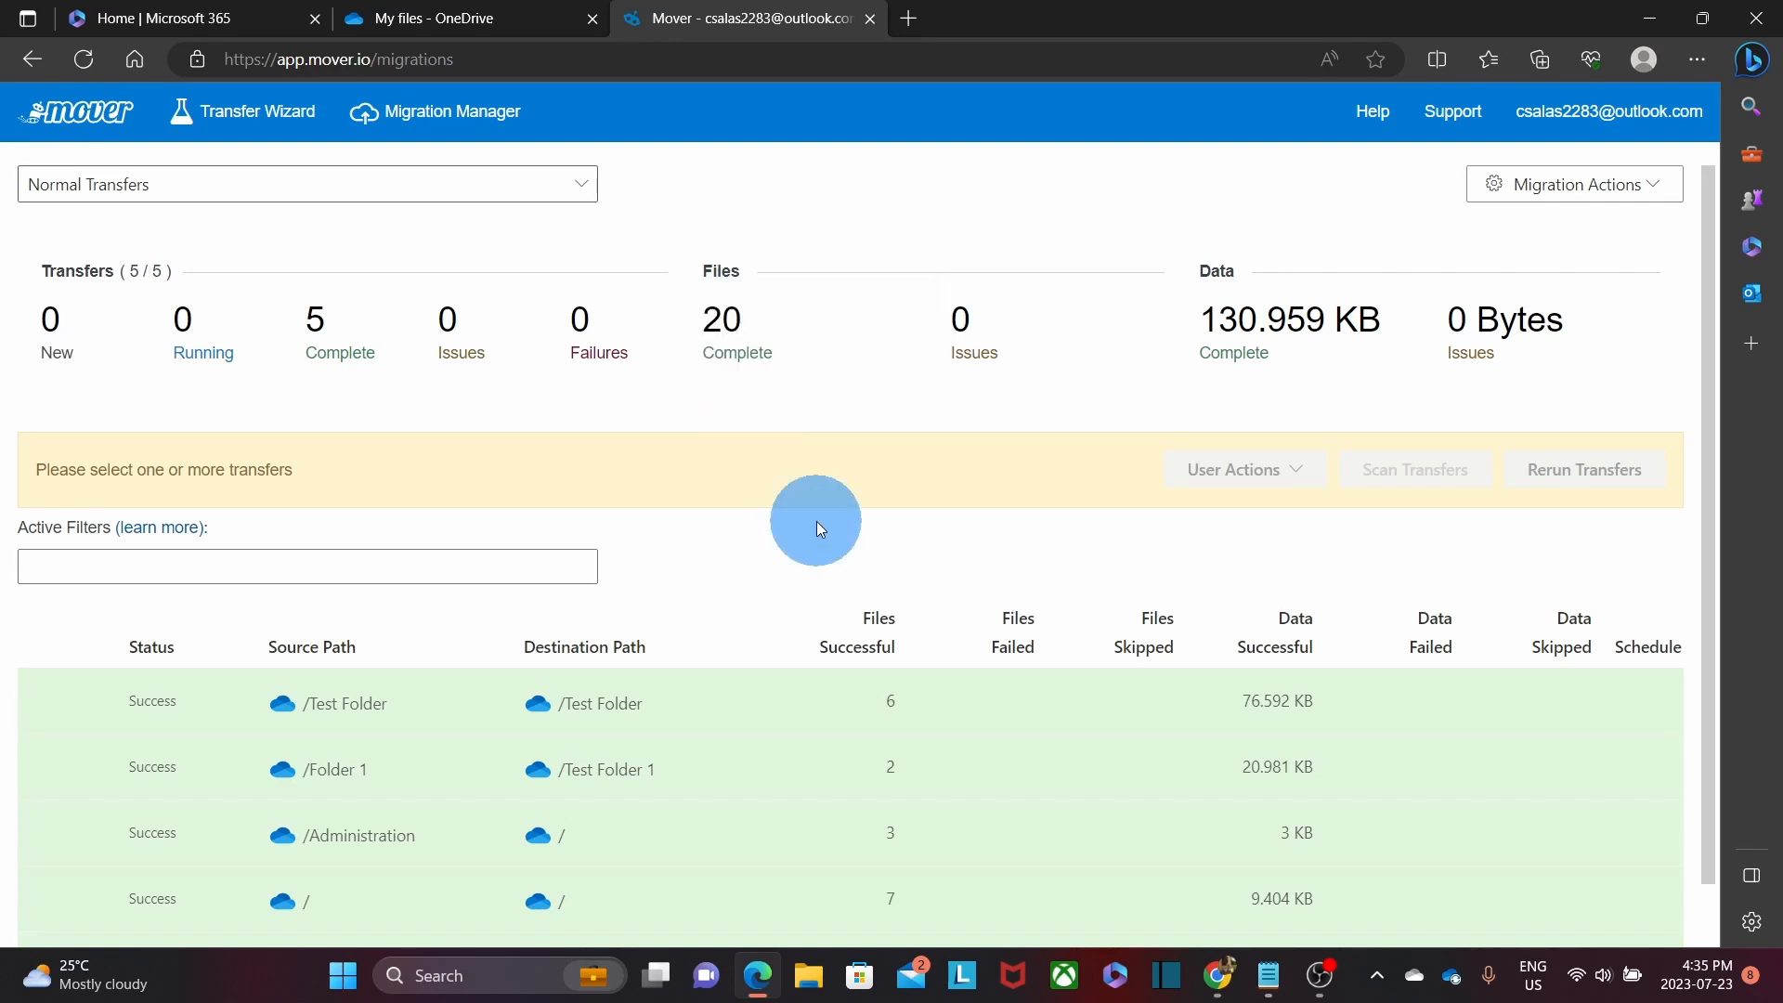
# - In OneDrive for Business, open Test Folder > Personal Documents to find Doc 1.docx, Presentation 1.pptx and Sheet 1.xlsx
pyautogui.click(462, 29)
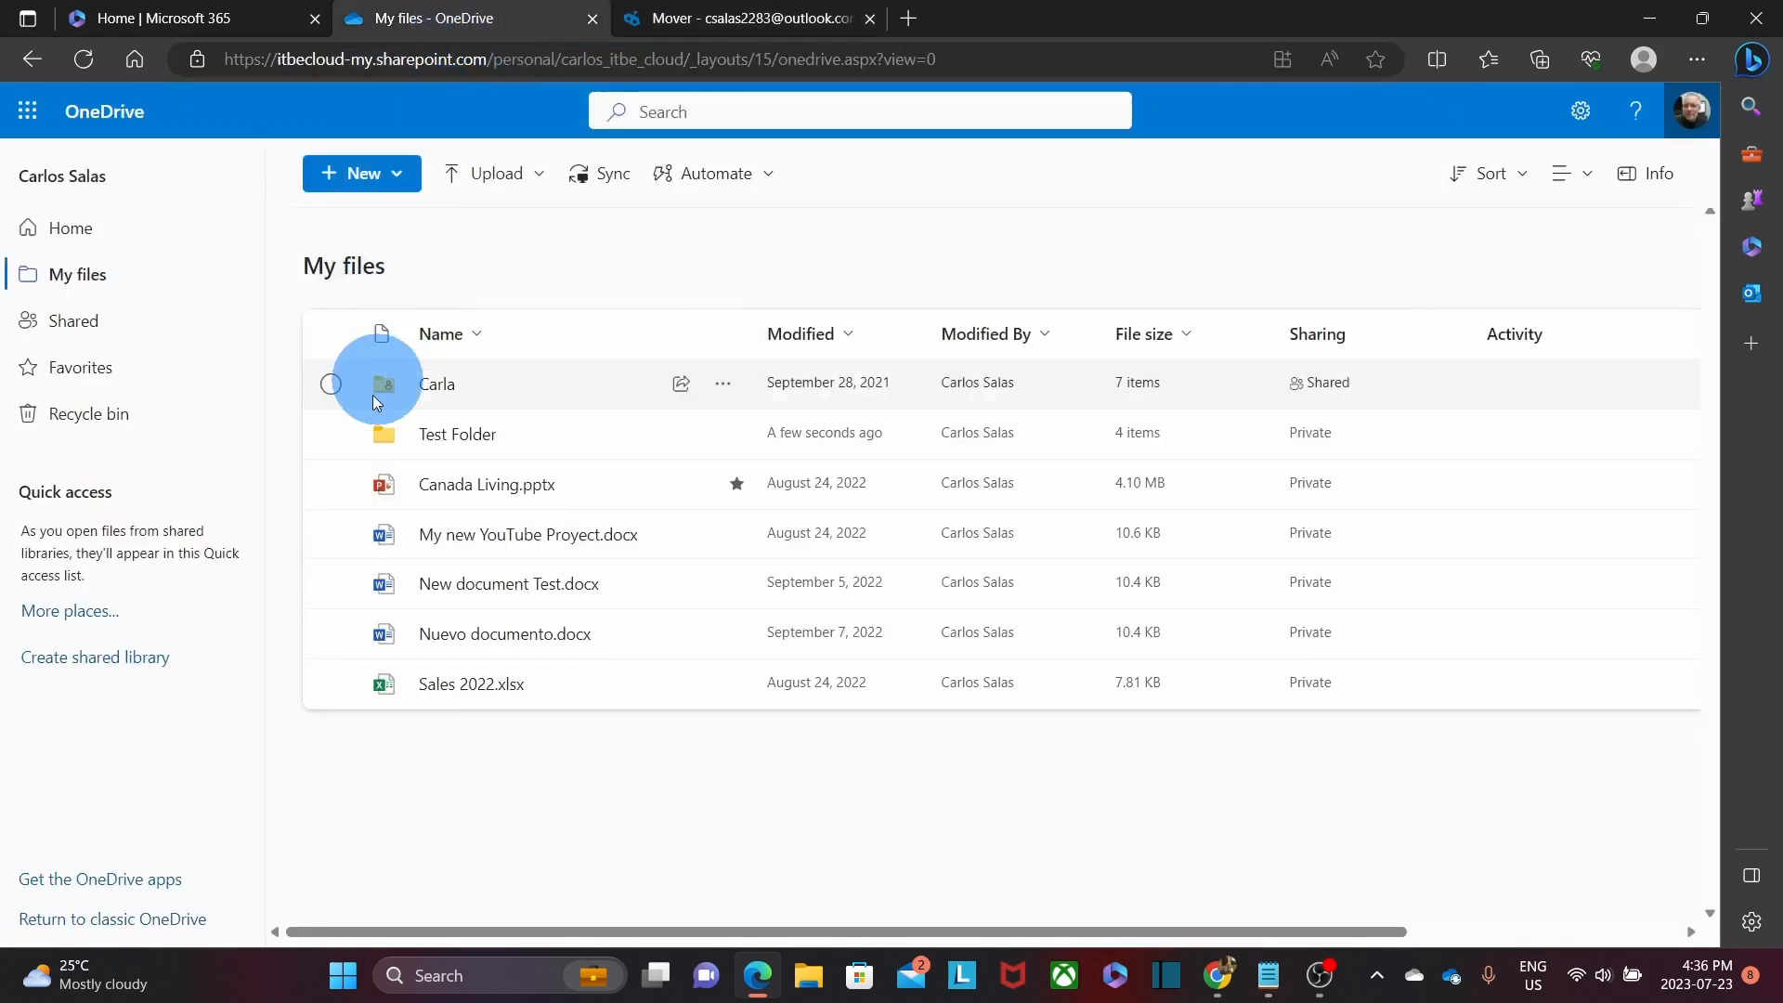
pyautogui.click(440, 443)
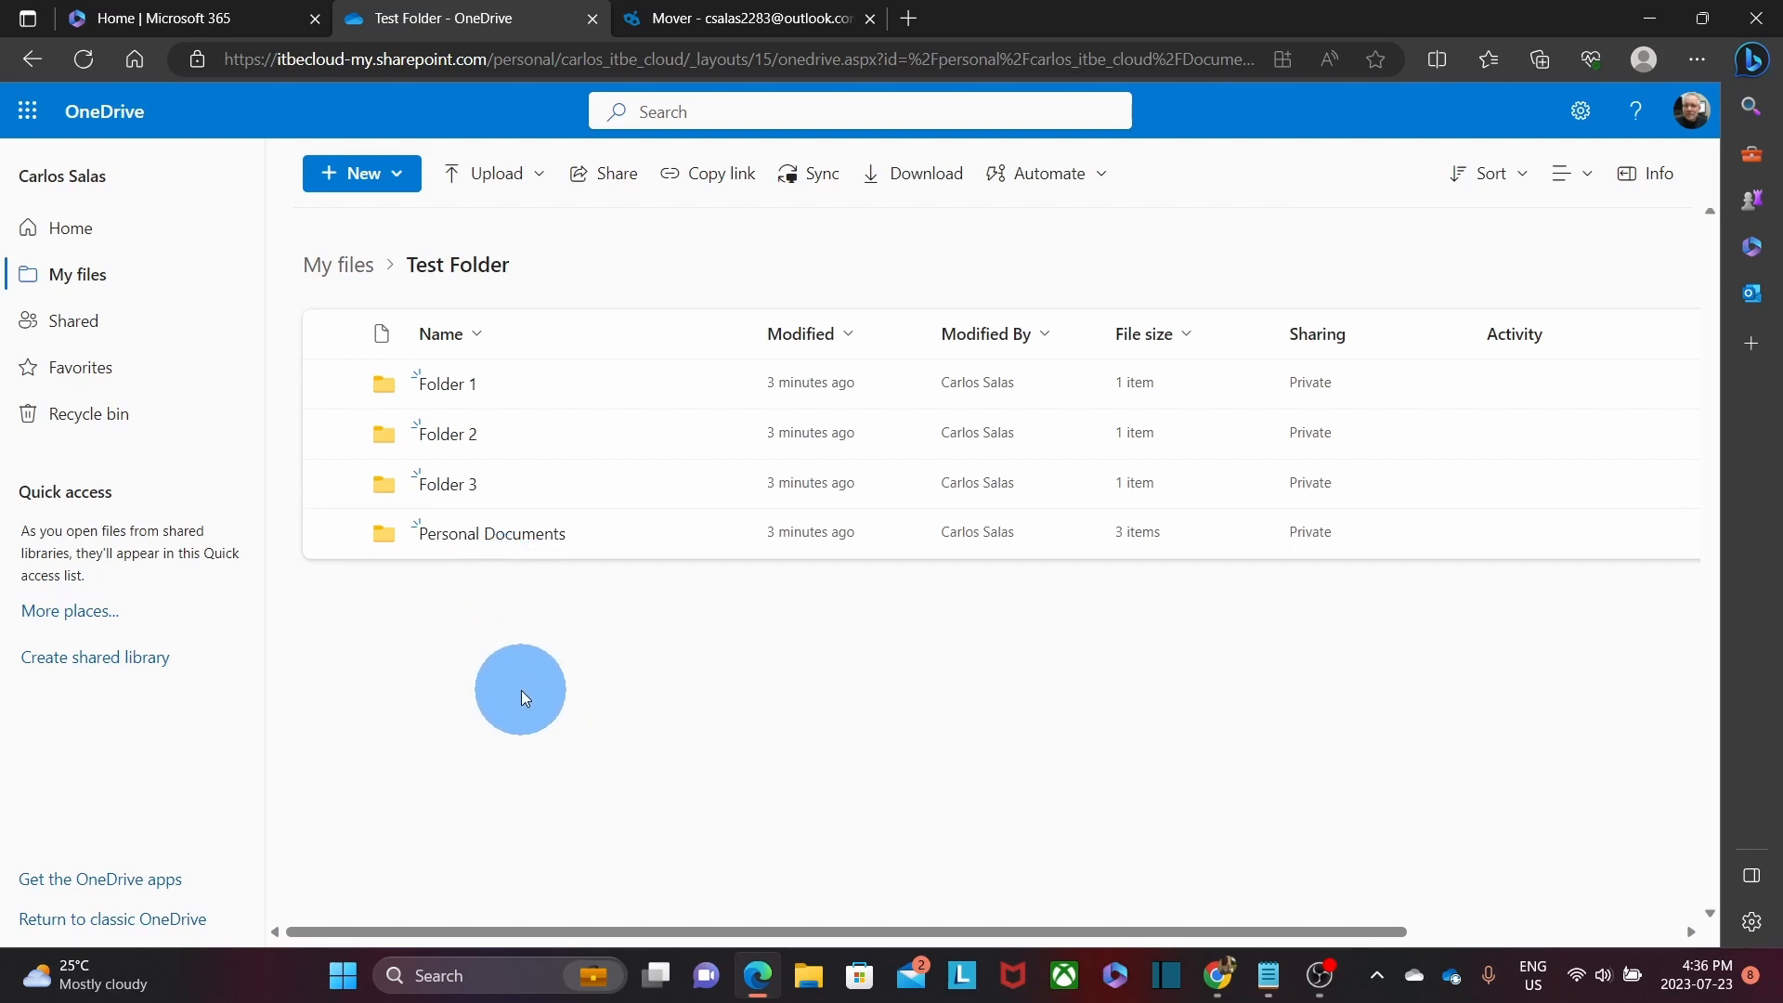
pyautogui.click(462, 537)
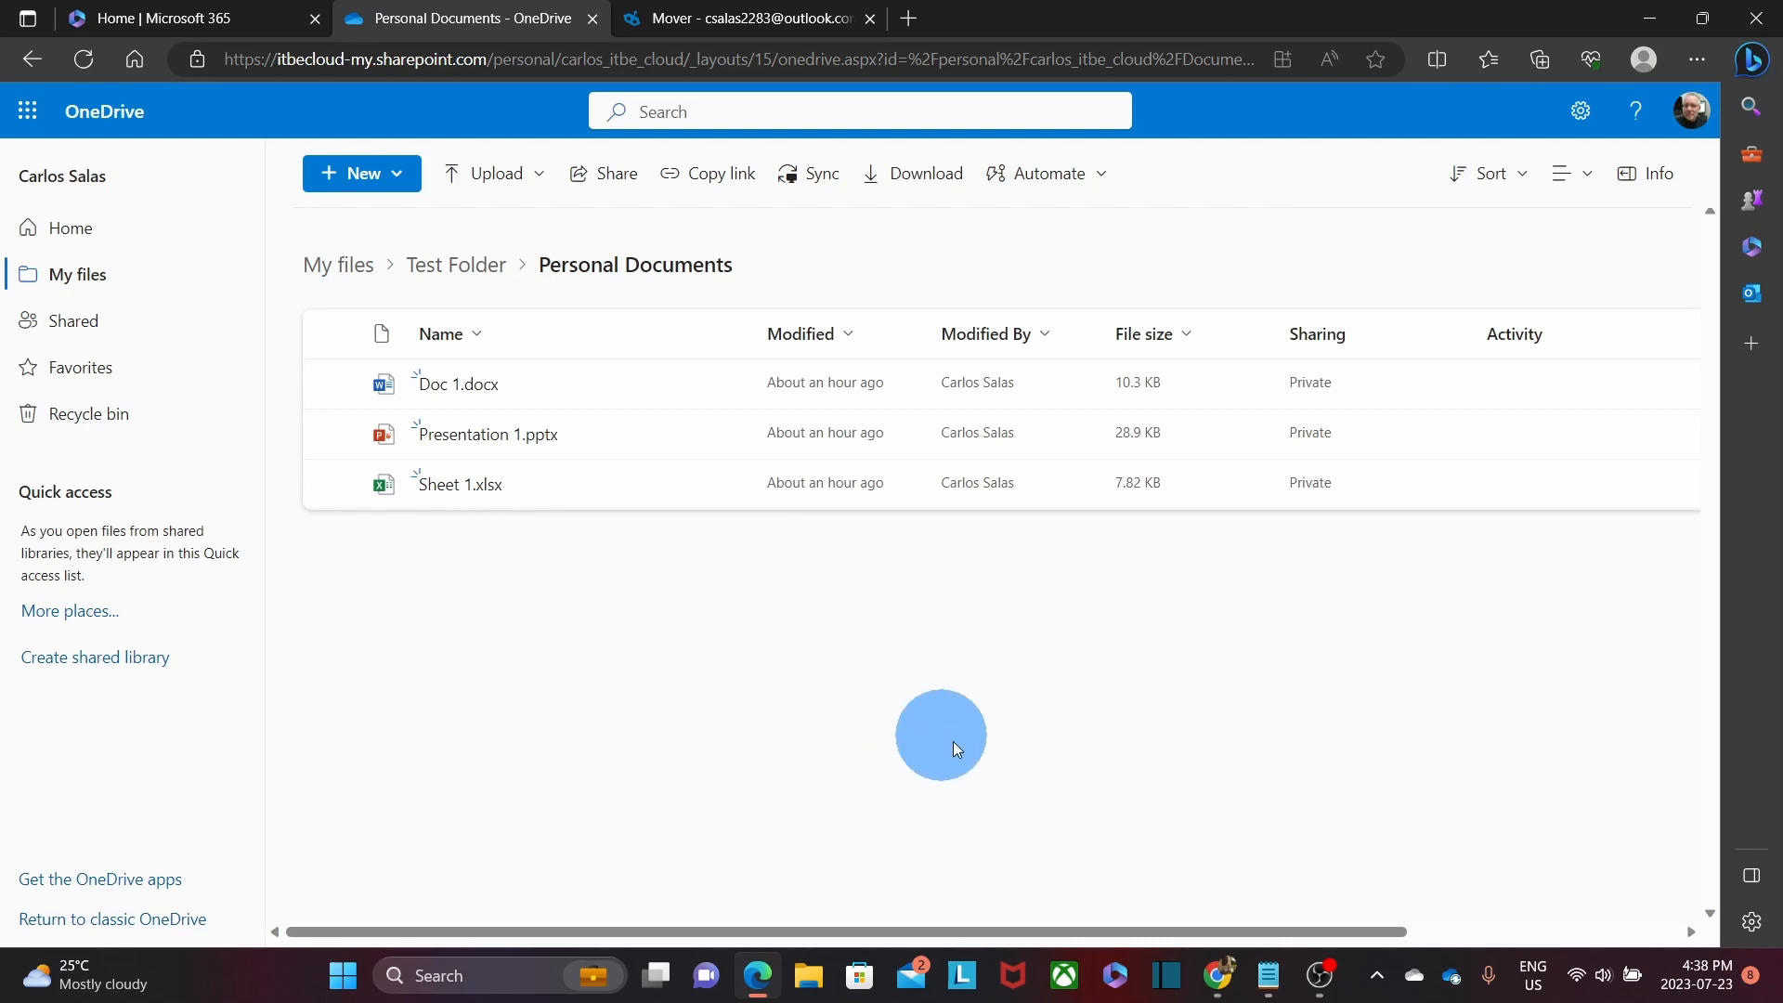
# - Return to the personal OneDrive window and open Test Folder's Personal Documents for comparison
pyautogui.moveTo(1217, 975)
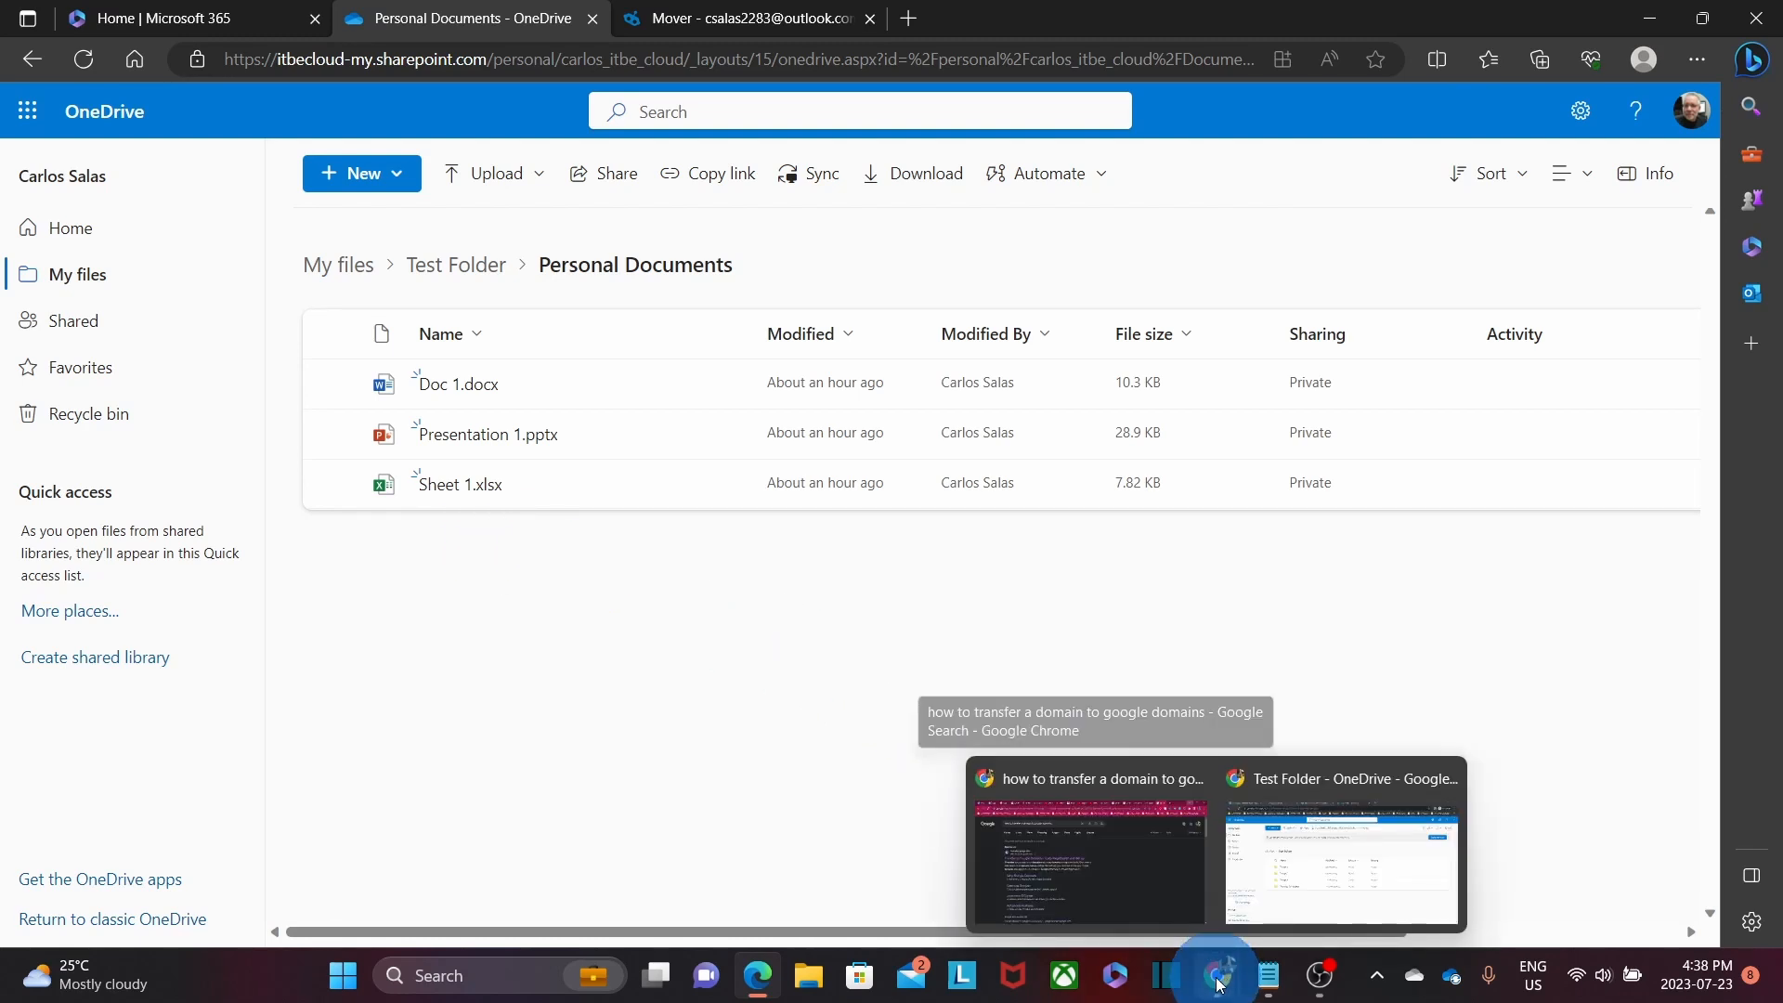
pyautogui.click(1279, 915)
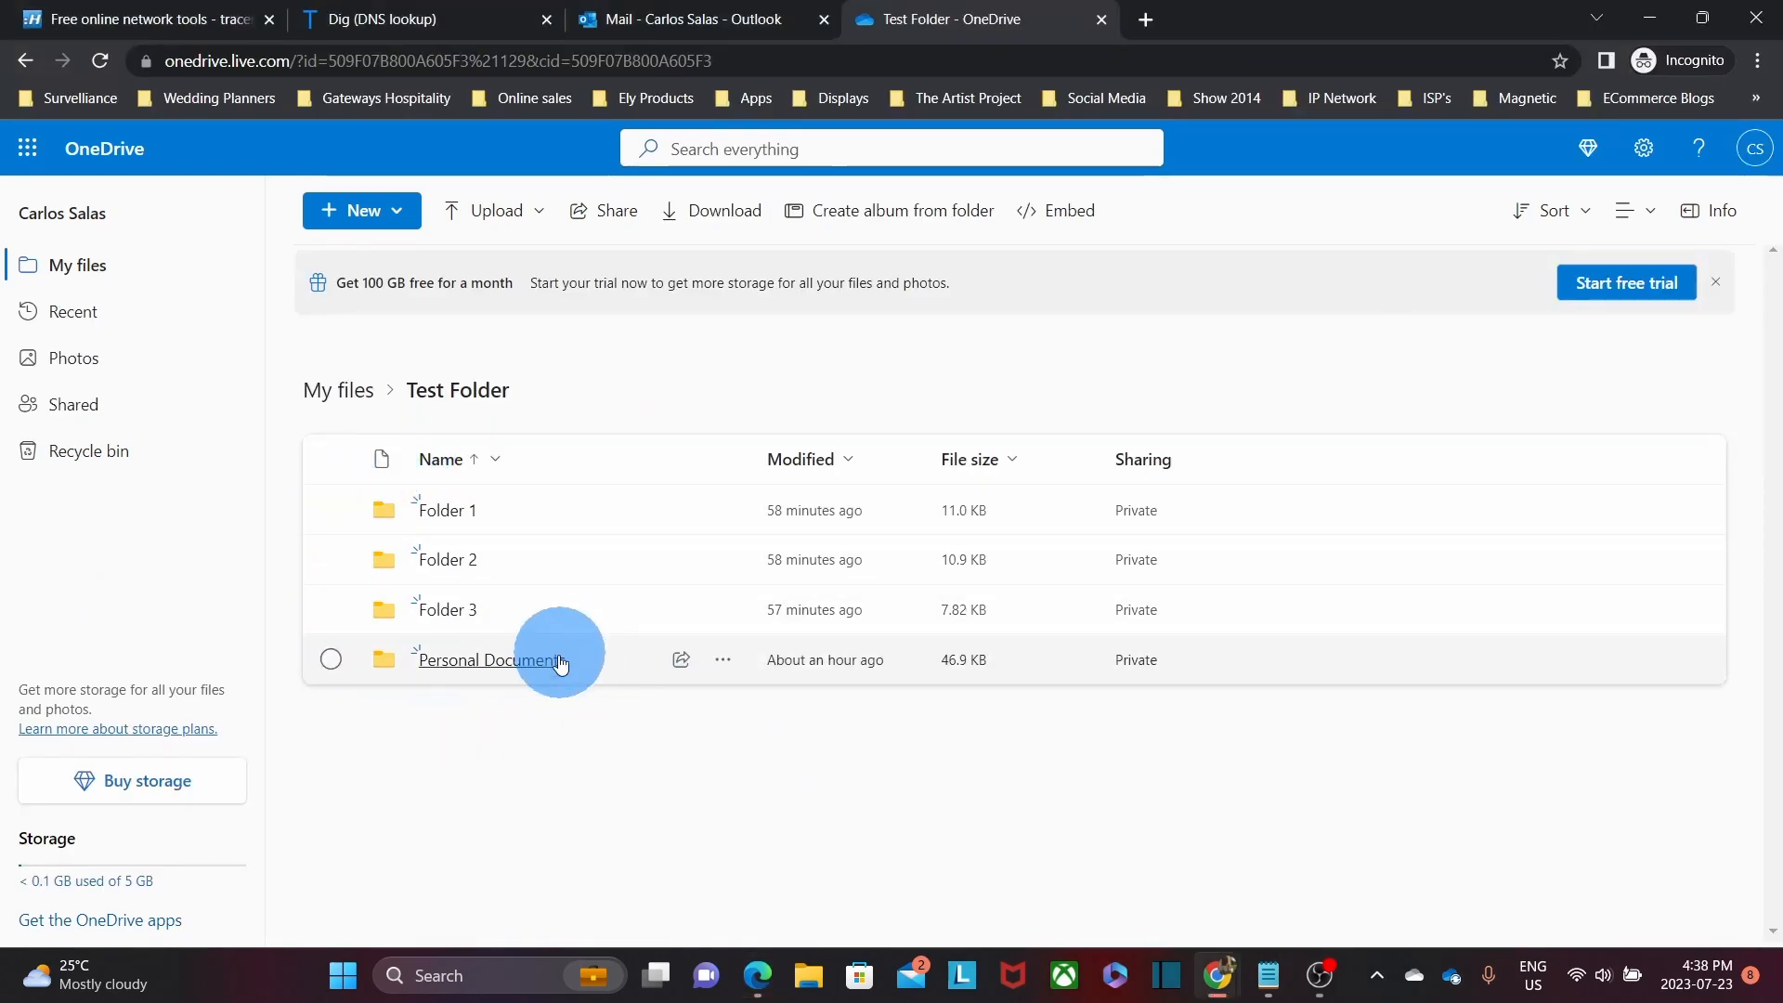
pyautogui.click(535, 664)
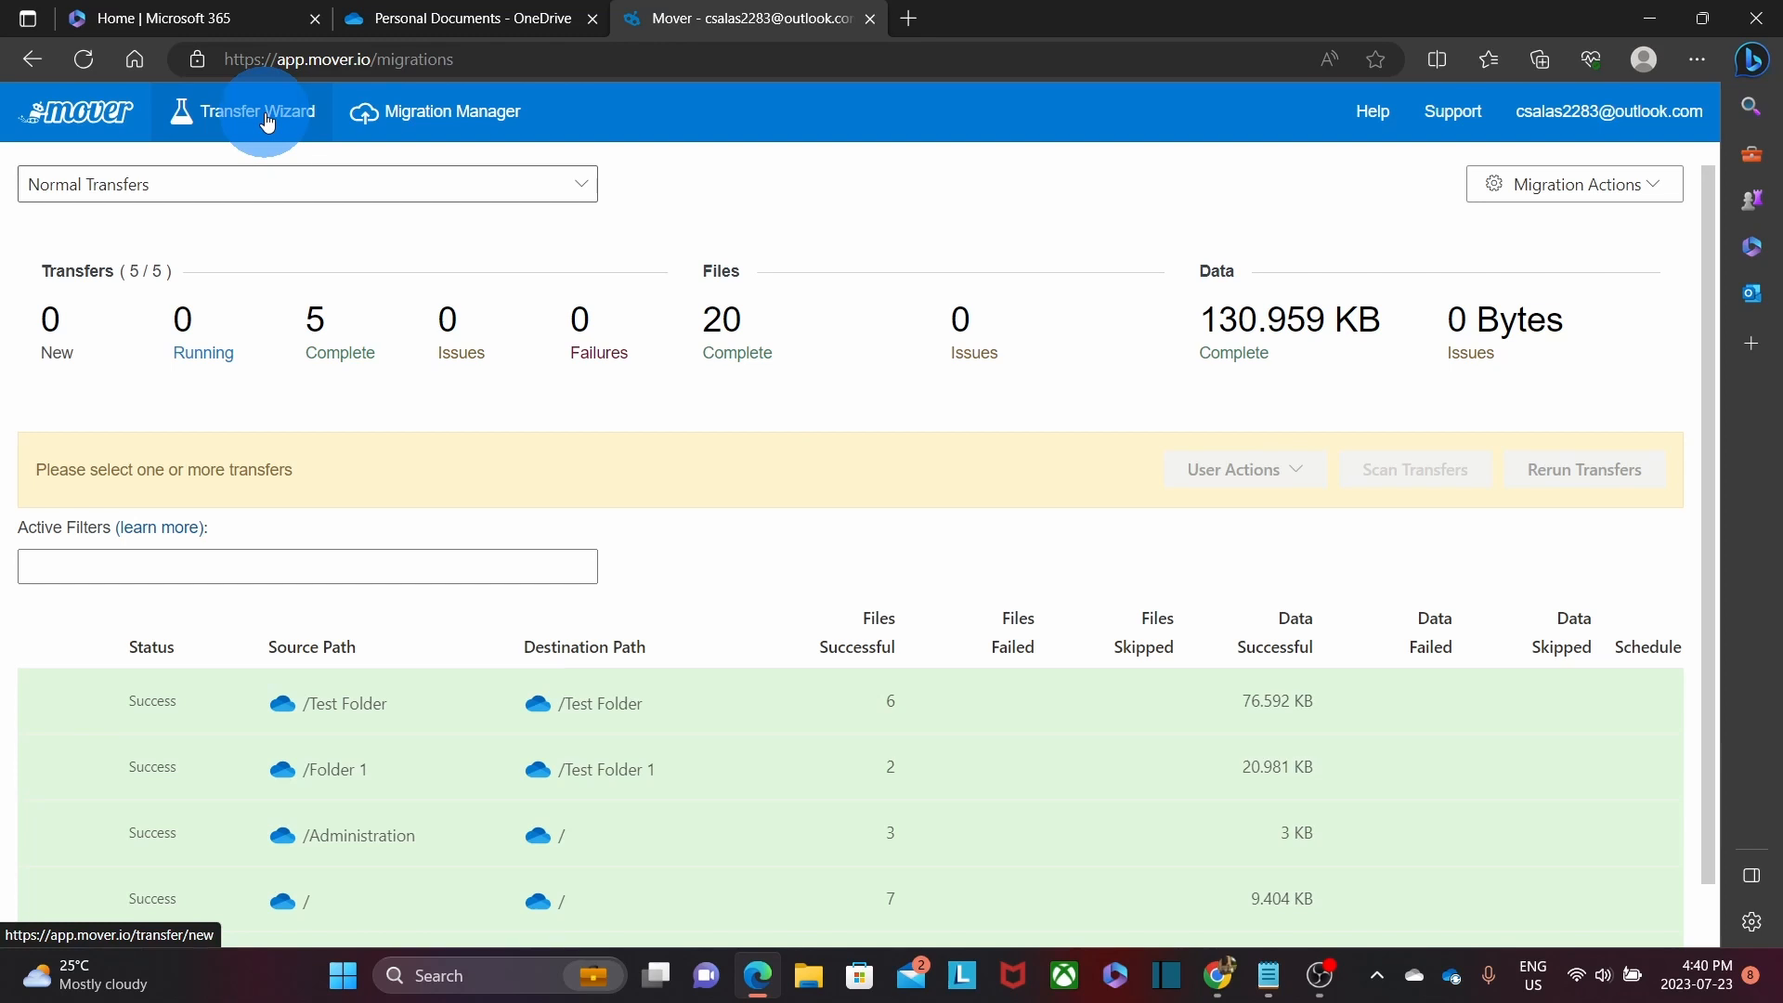
# - Start a new transfer with both destination and source moved up to the account's top level
pyautogui.click(267, 122)
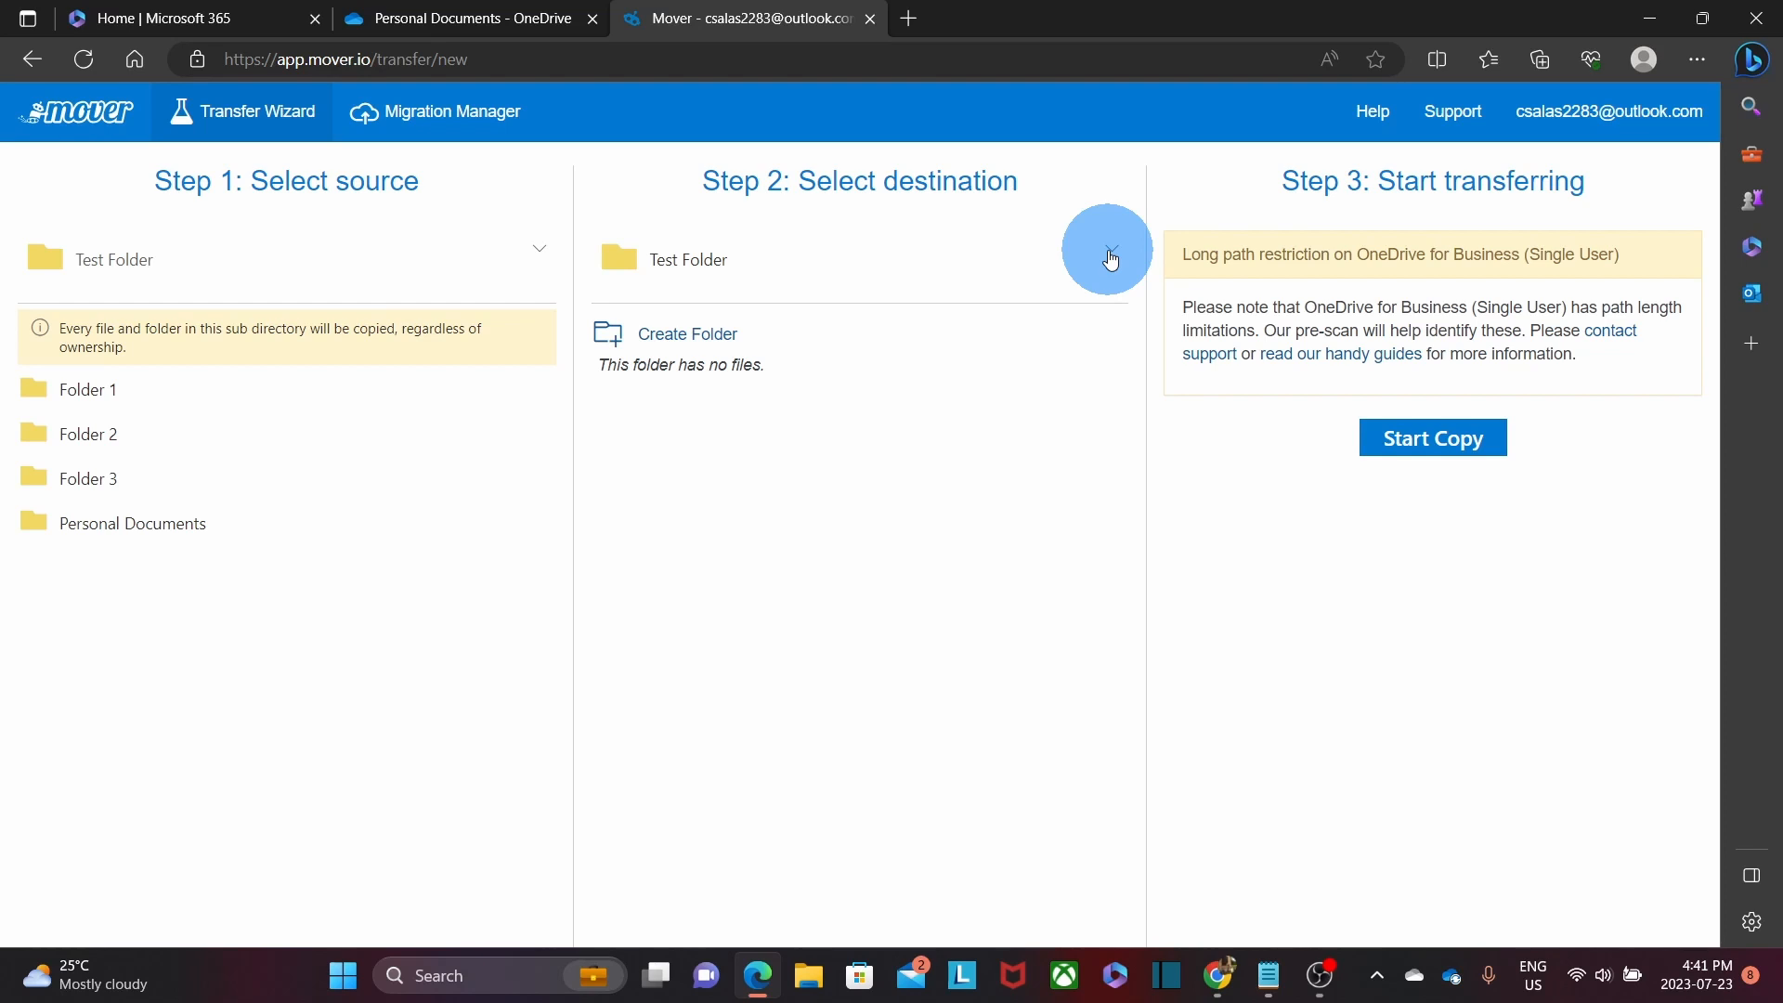
pyautogui.click(1111, 249)
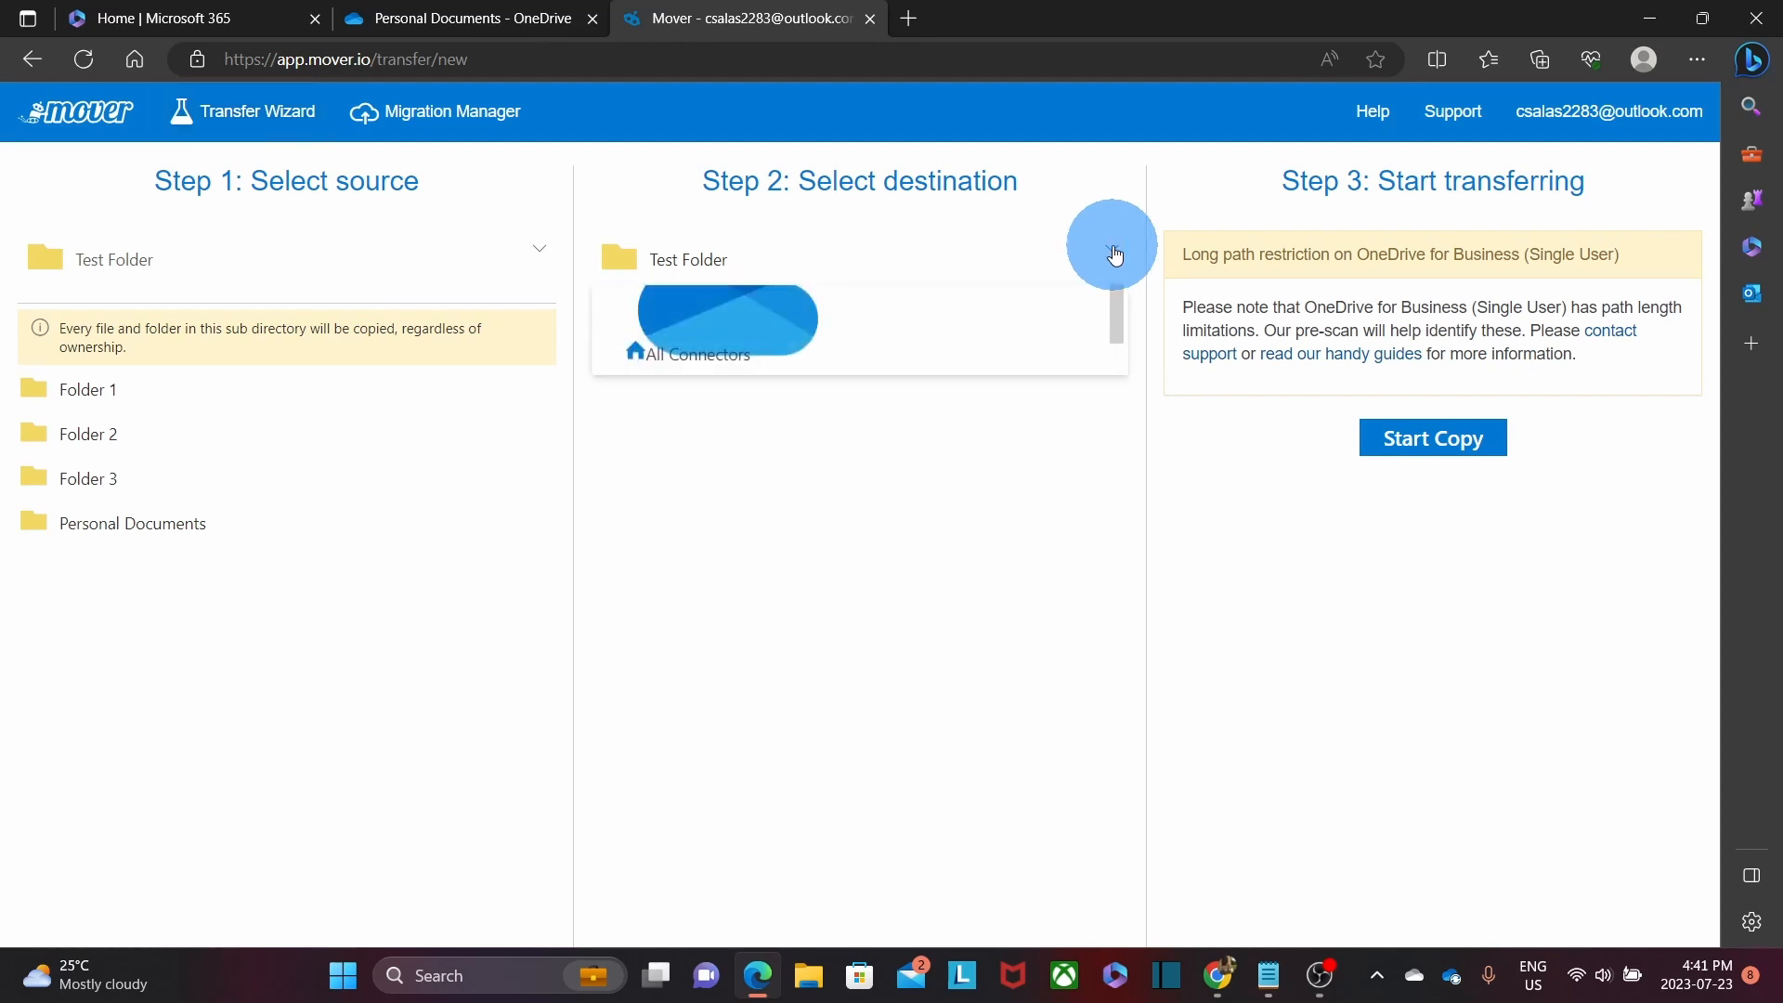
pyautogui.click(897, 319)
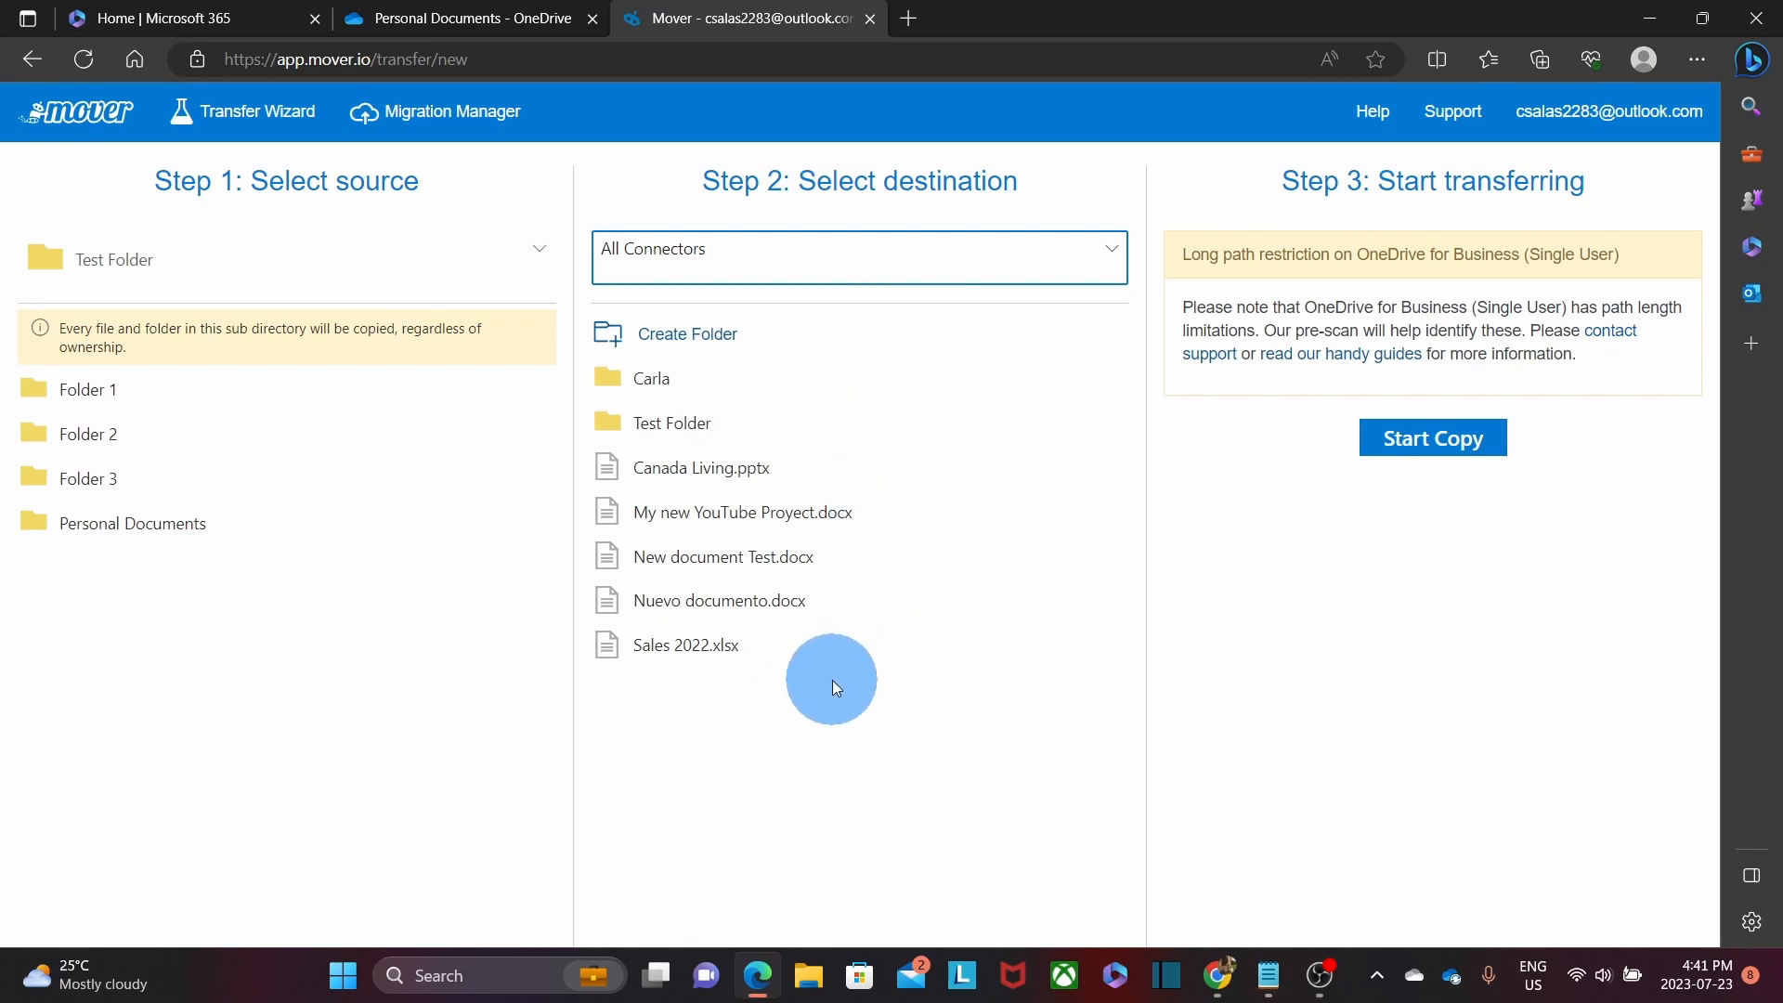
pyautogui.click(543, 258)
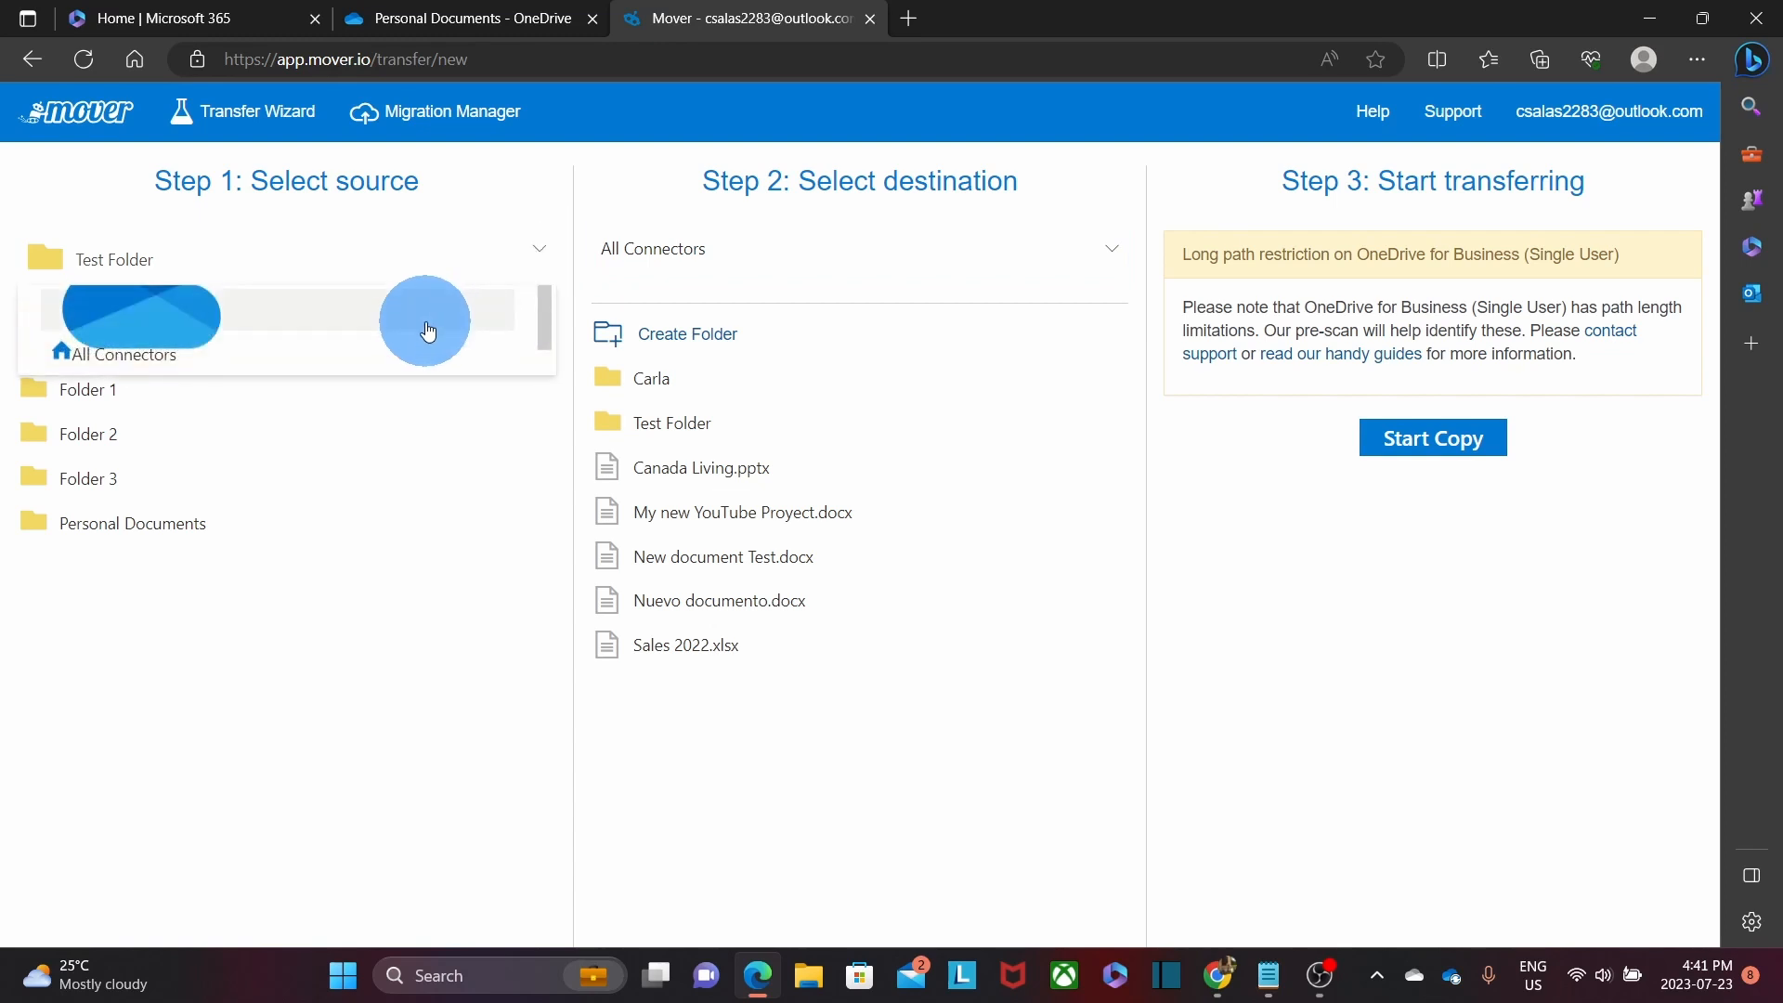
pyautogui.click(425, 321)
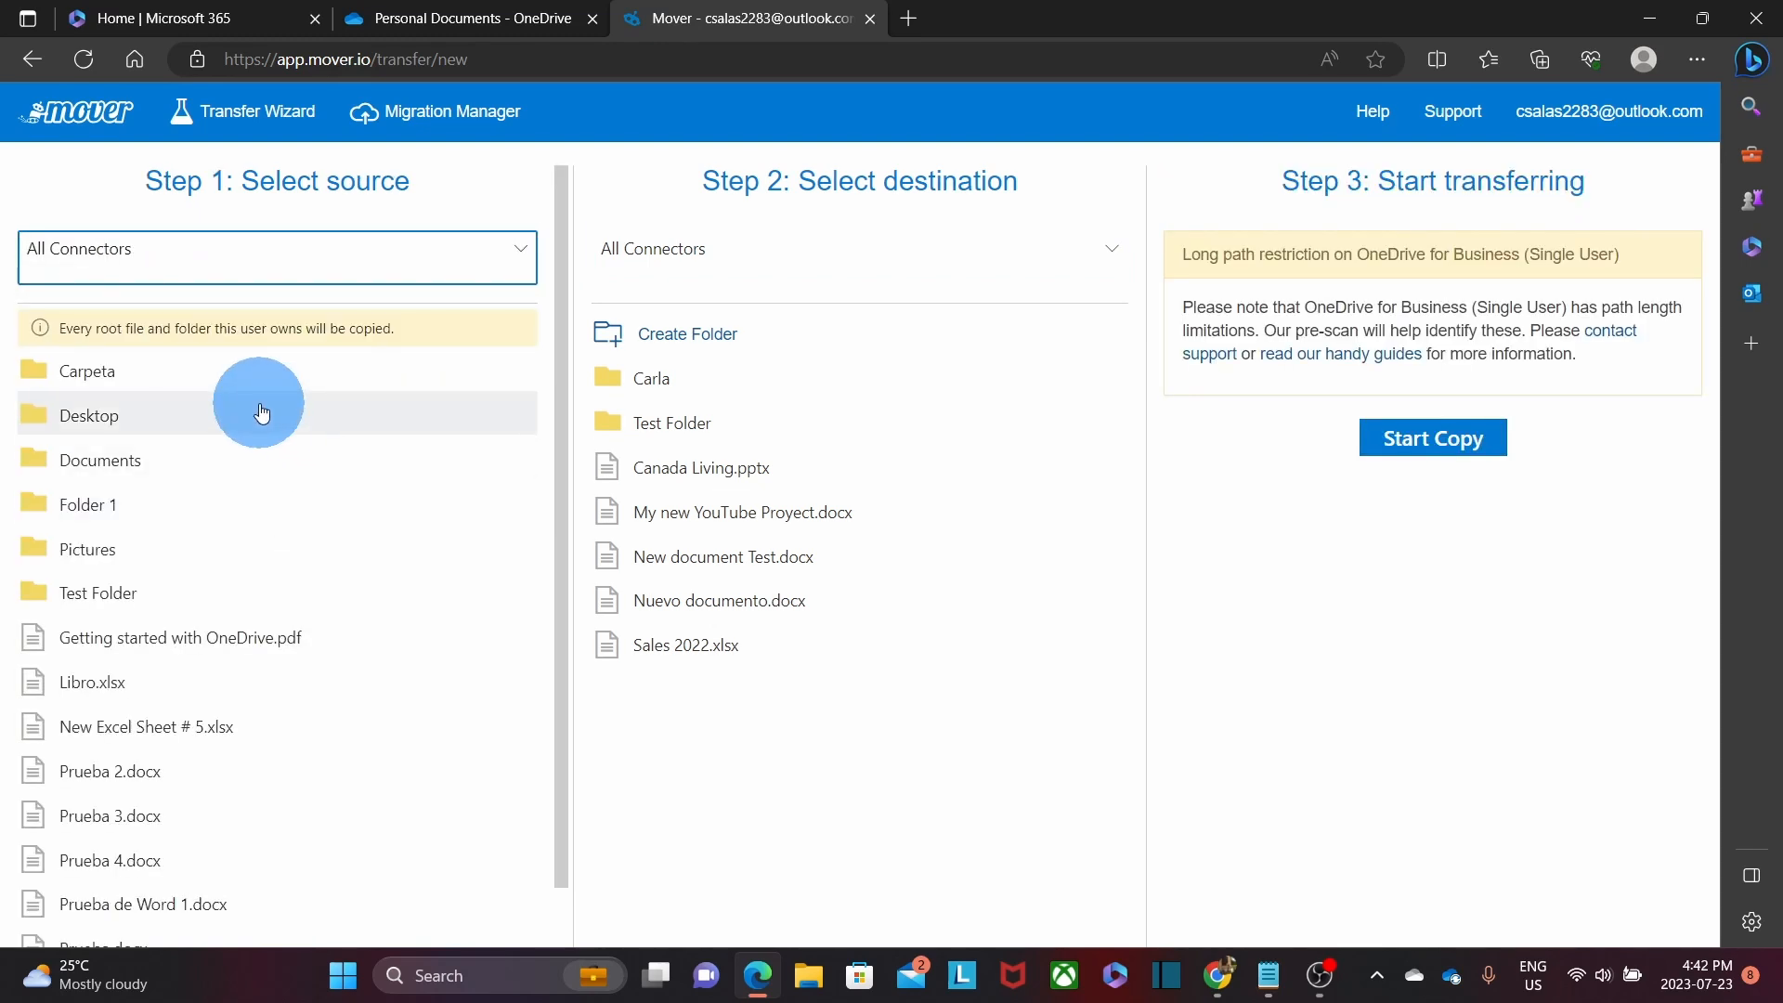
# - Return the source to the connector level and show all available source connectors
pyautogui.click(520, 257)
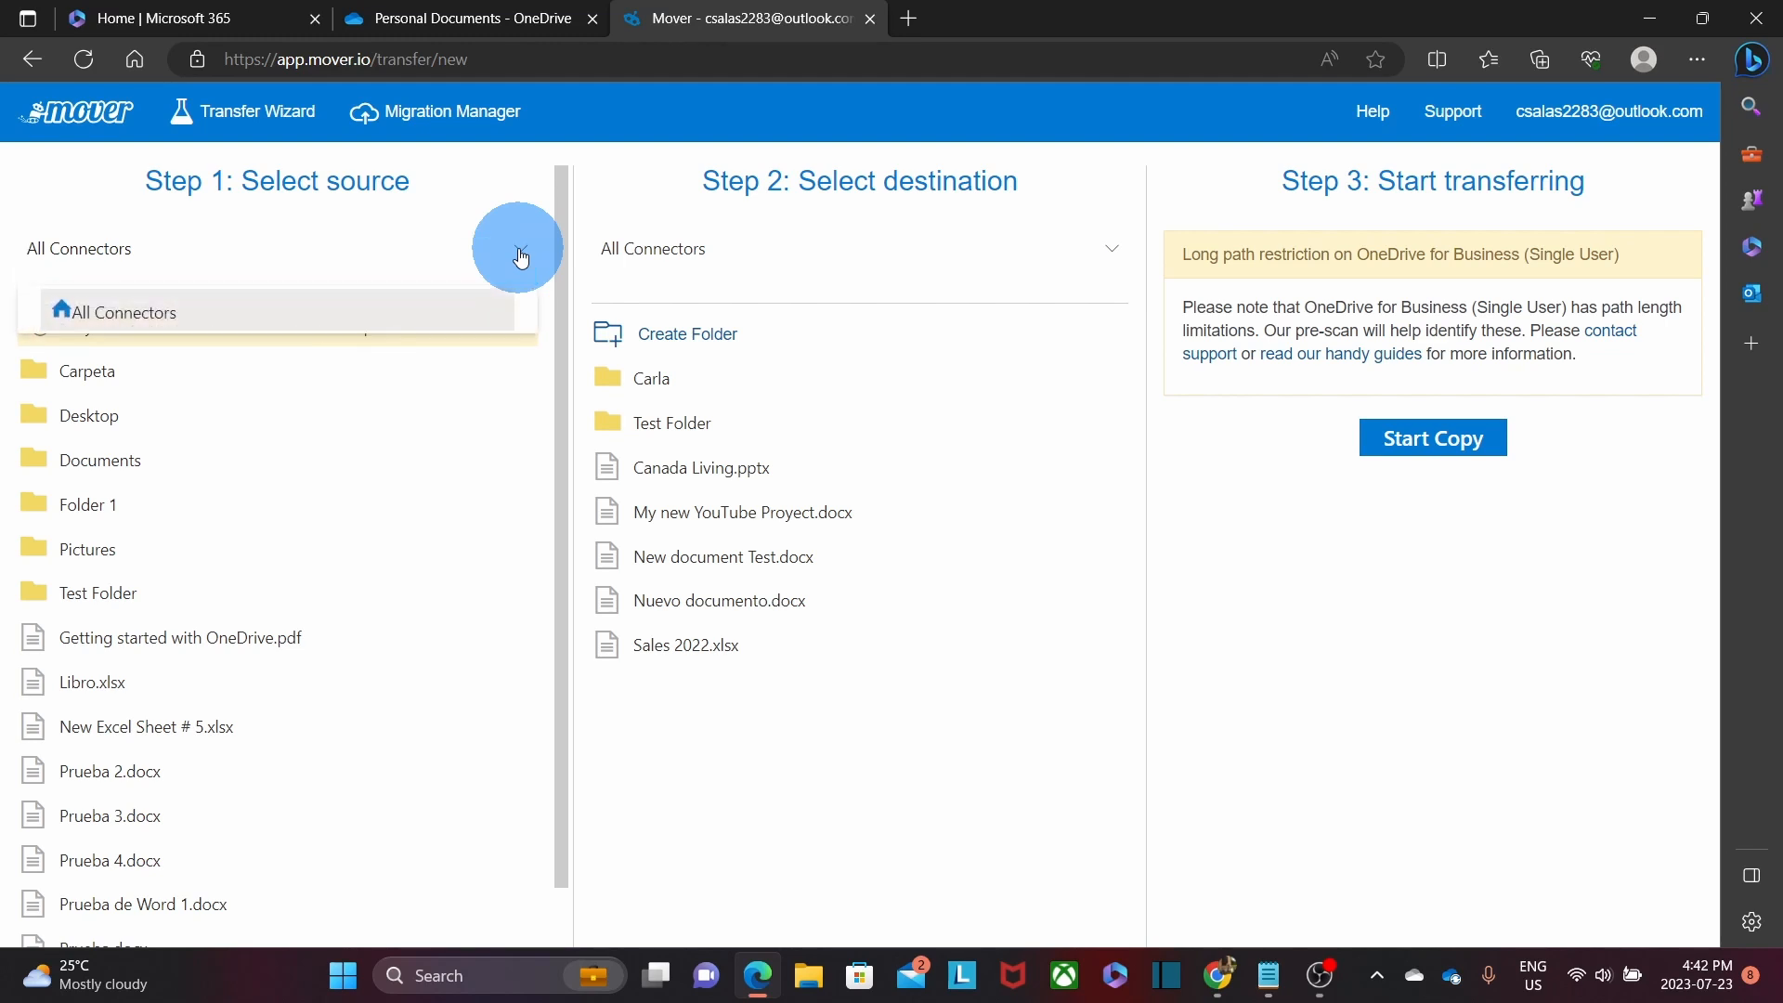
pyautogui.click(367, 325)
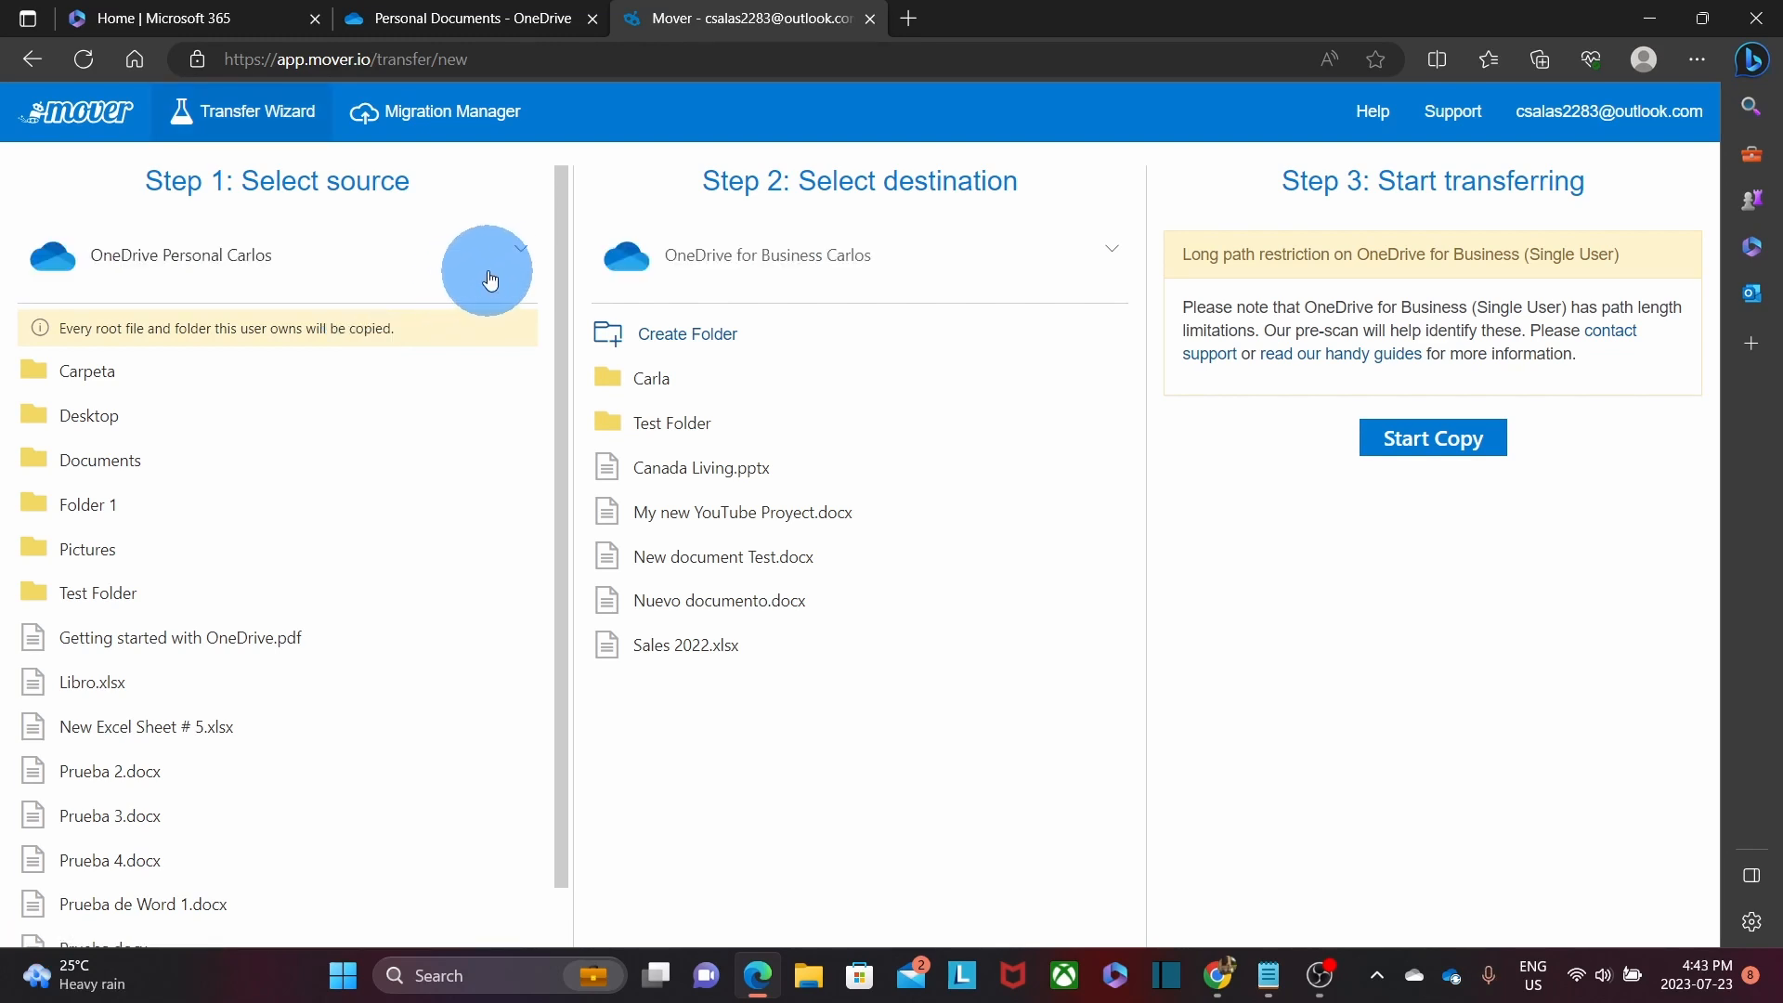
pyautogui.click(521, 251)
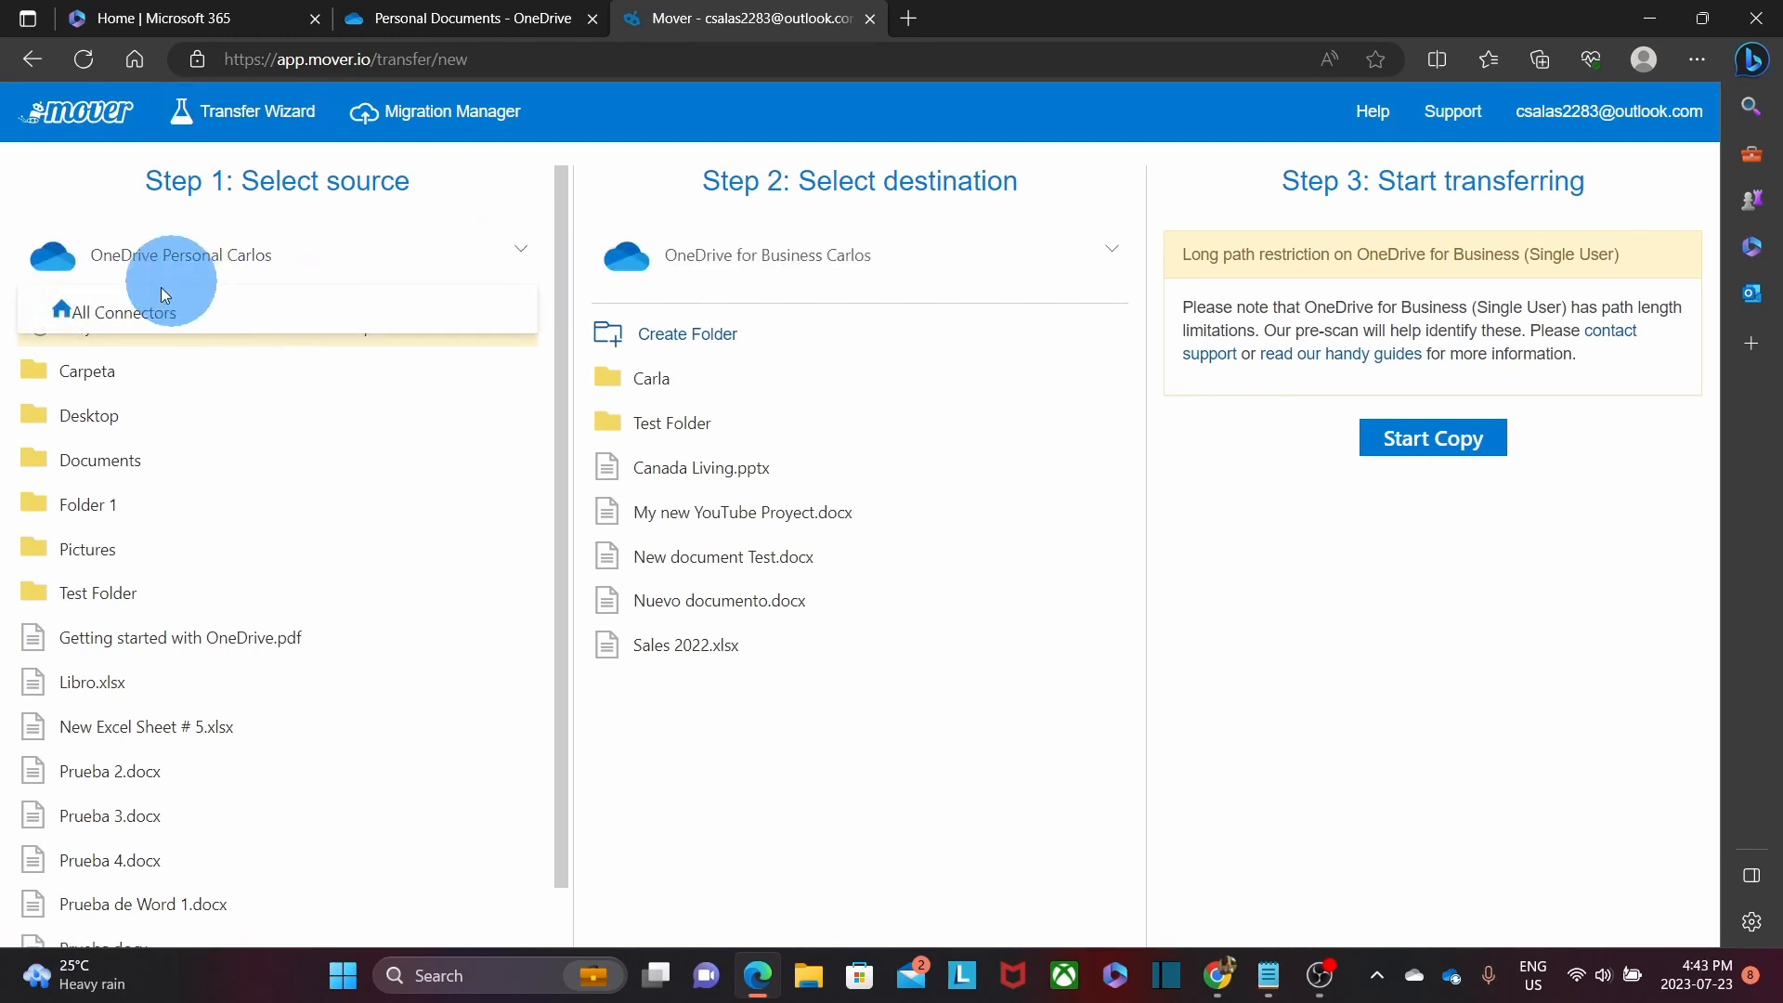
pyautogui.click(130, 315)
pyautogui.click(287, 427)
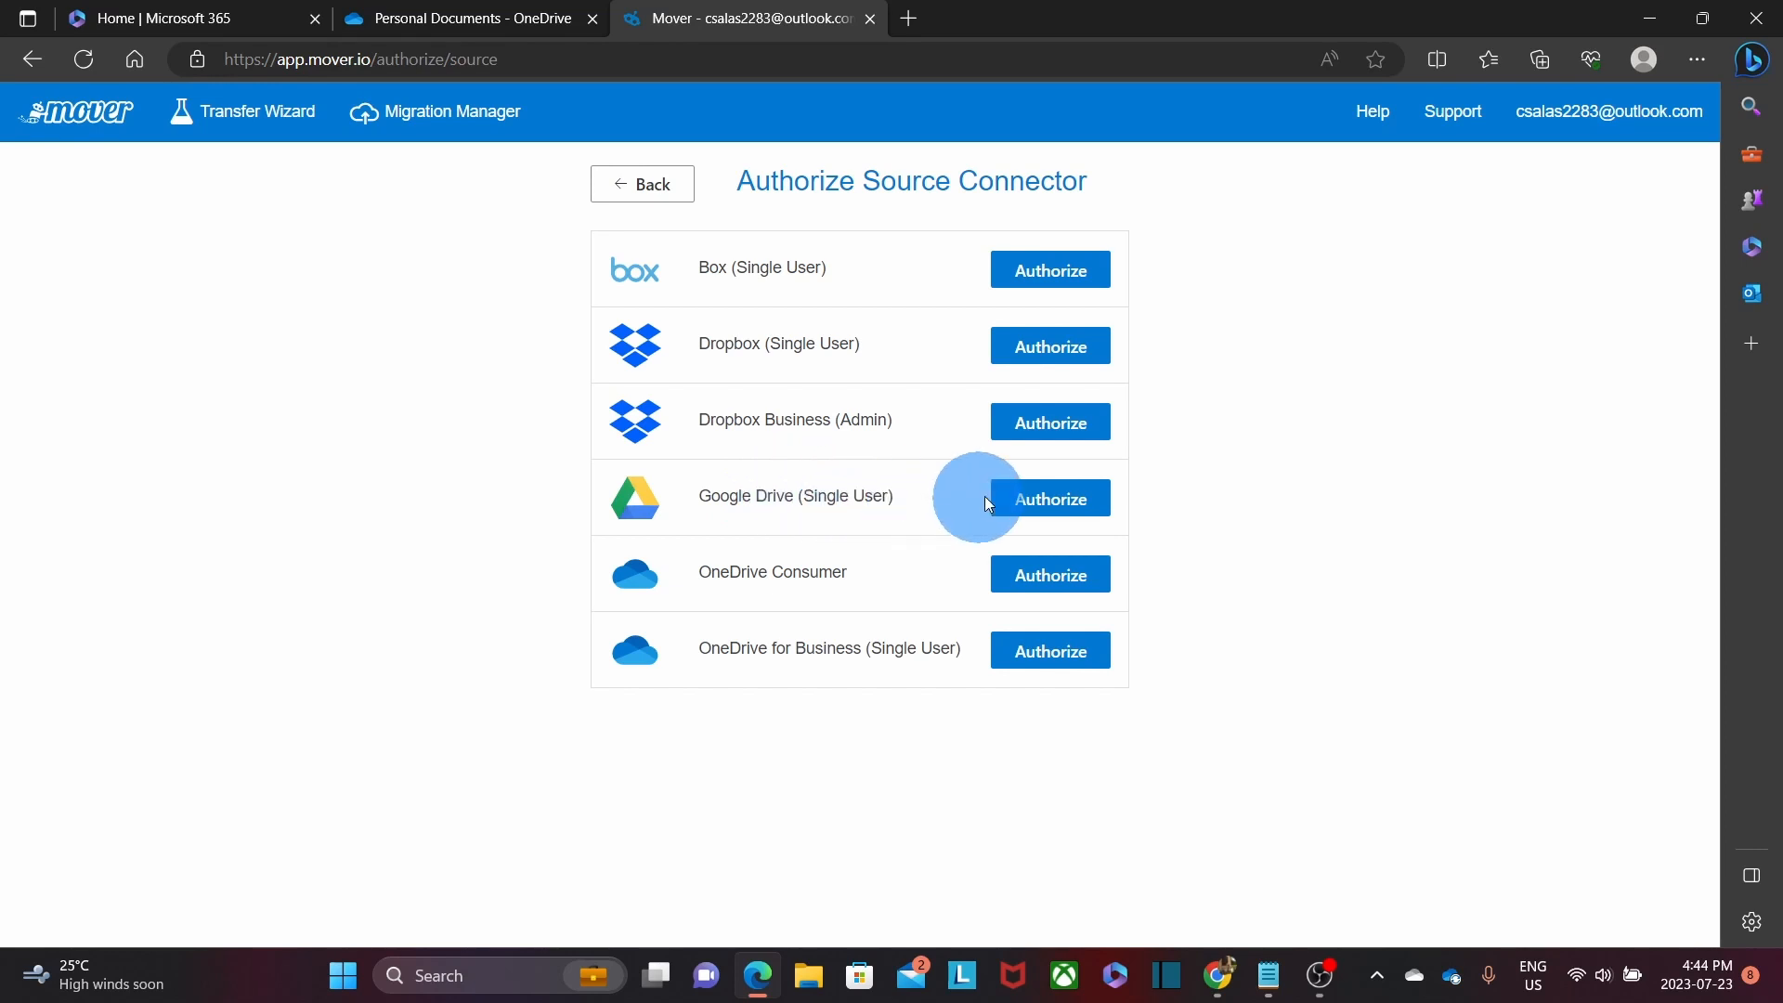
# - Authorize Google Drive (Single User), renaming its display name to Google Drive plus the owner's first name
pyautogui.click(1049, 508)
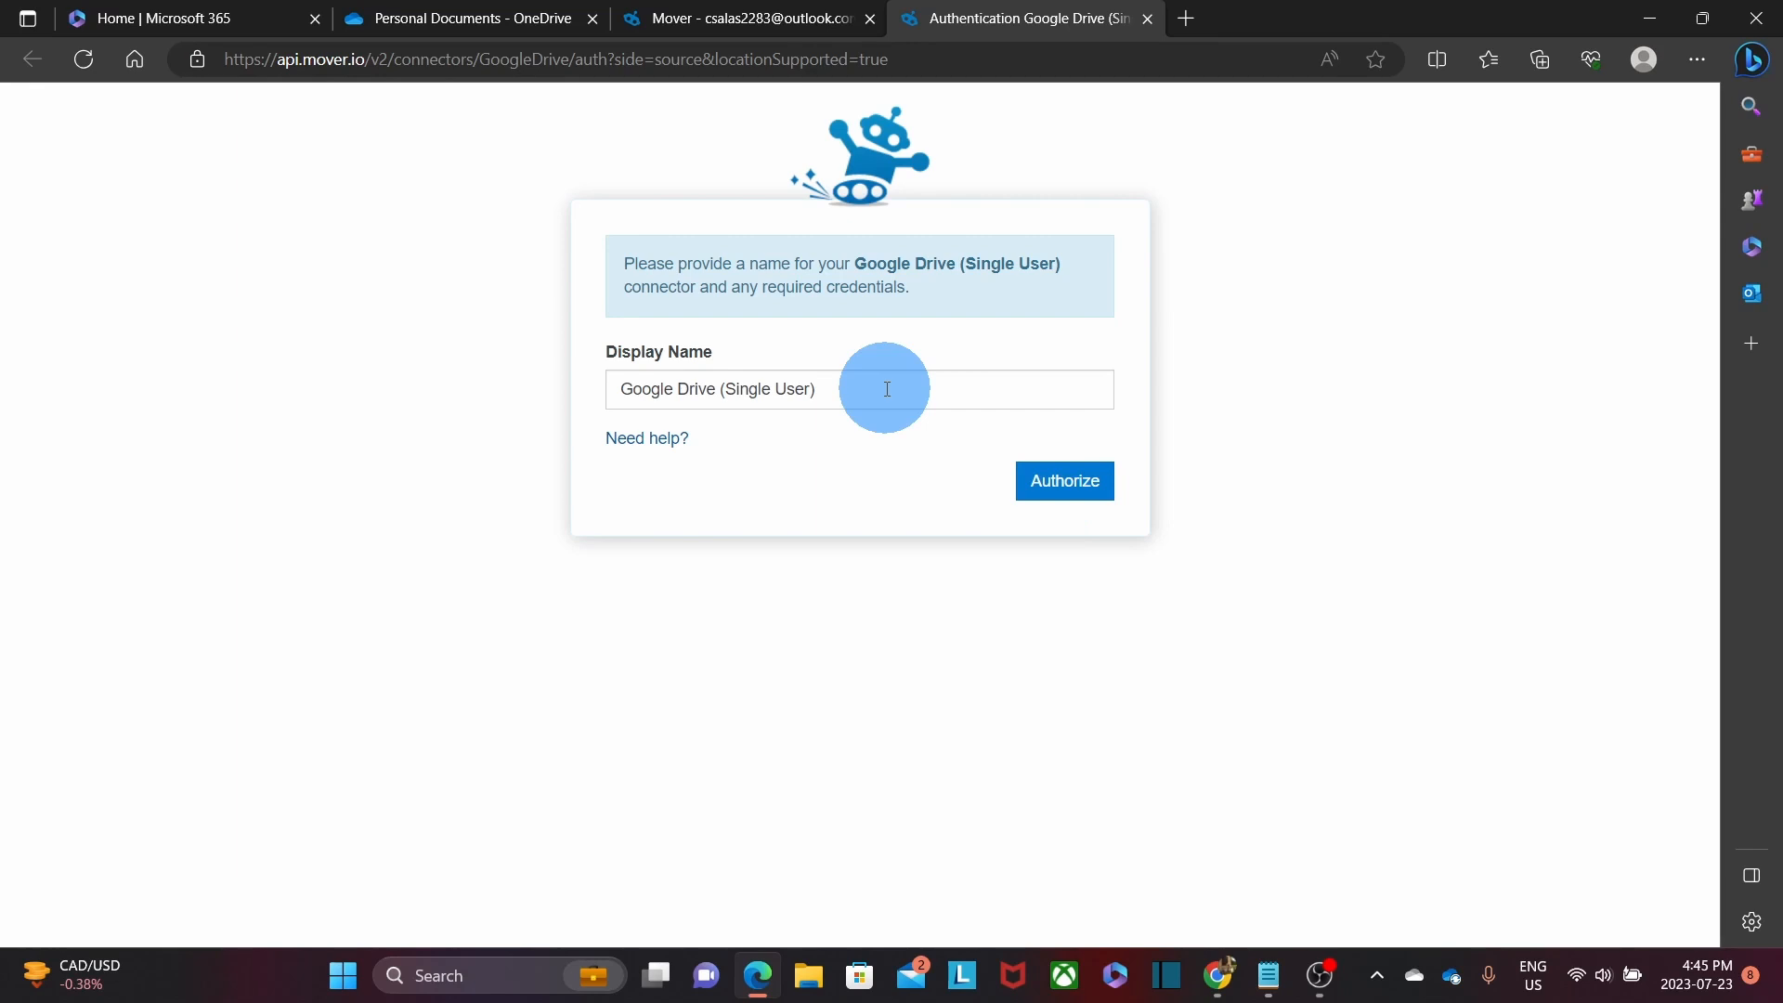
pyautogui.moveTo(721, 389); pyautogui.dragTo(936, 404)
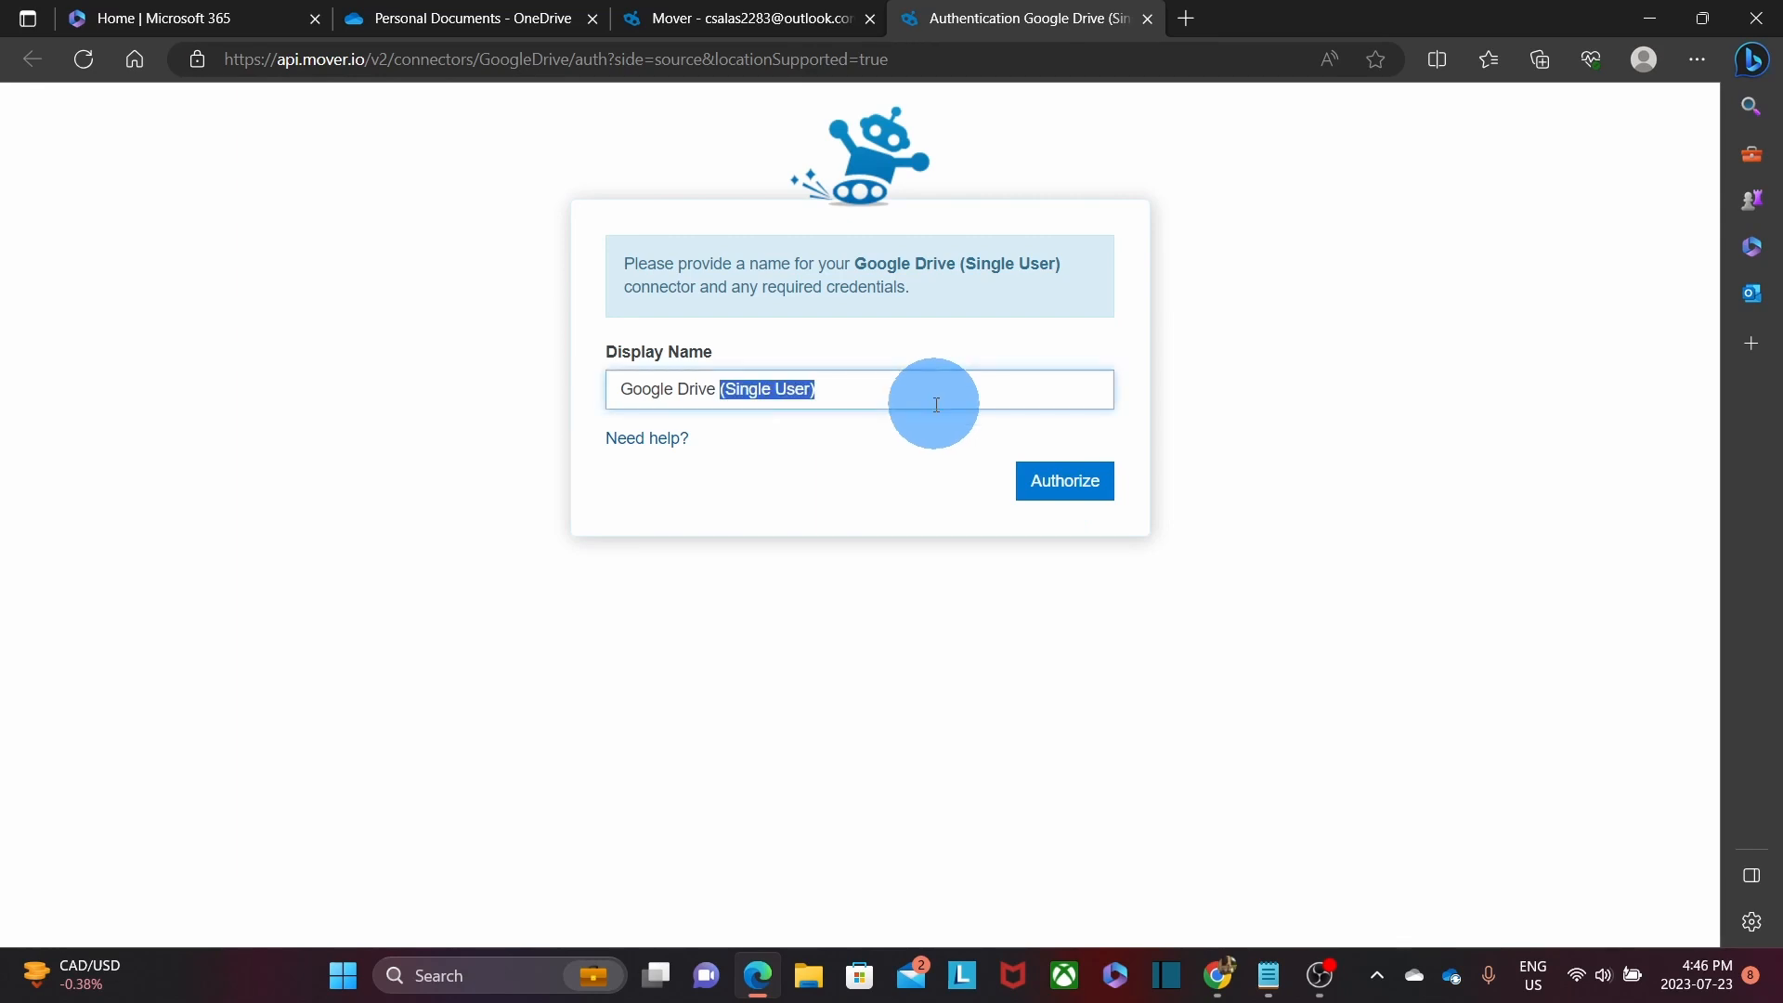
pyautogui.write('Carlos')
pyautogui.click(1040, 506)
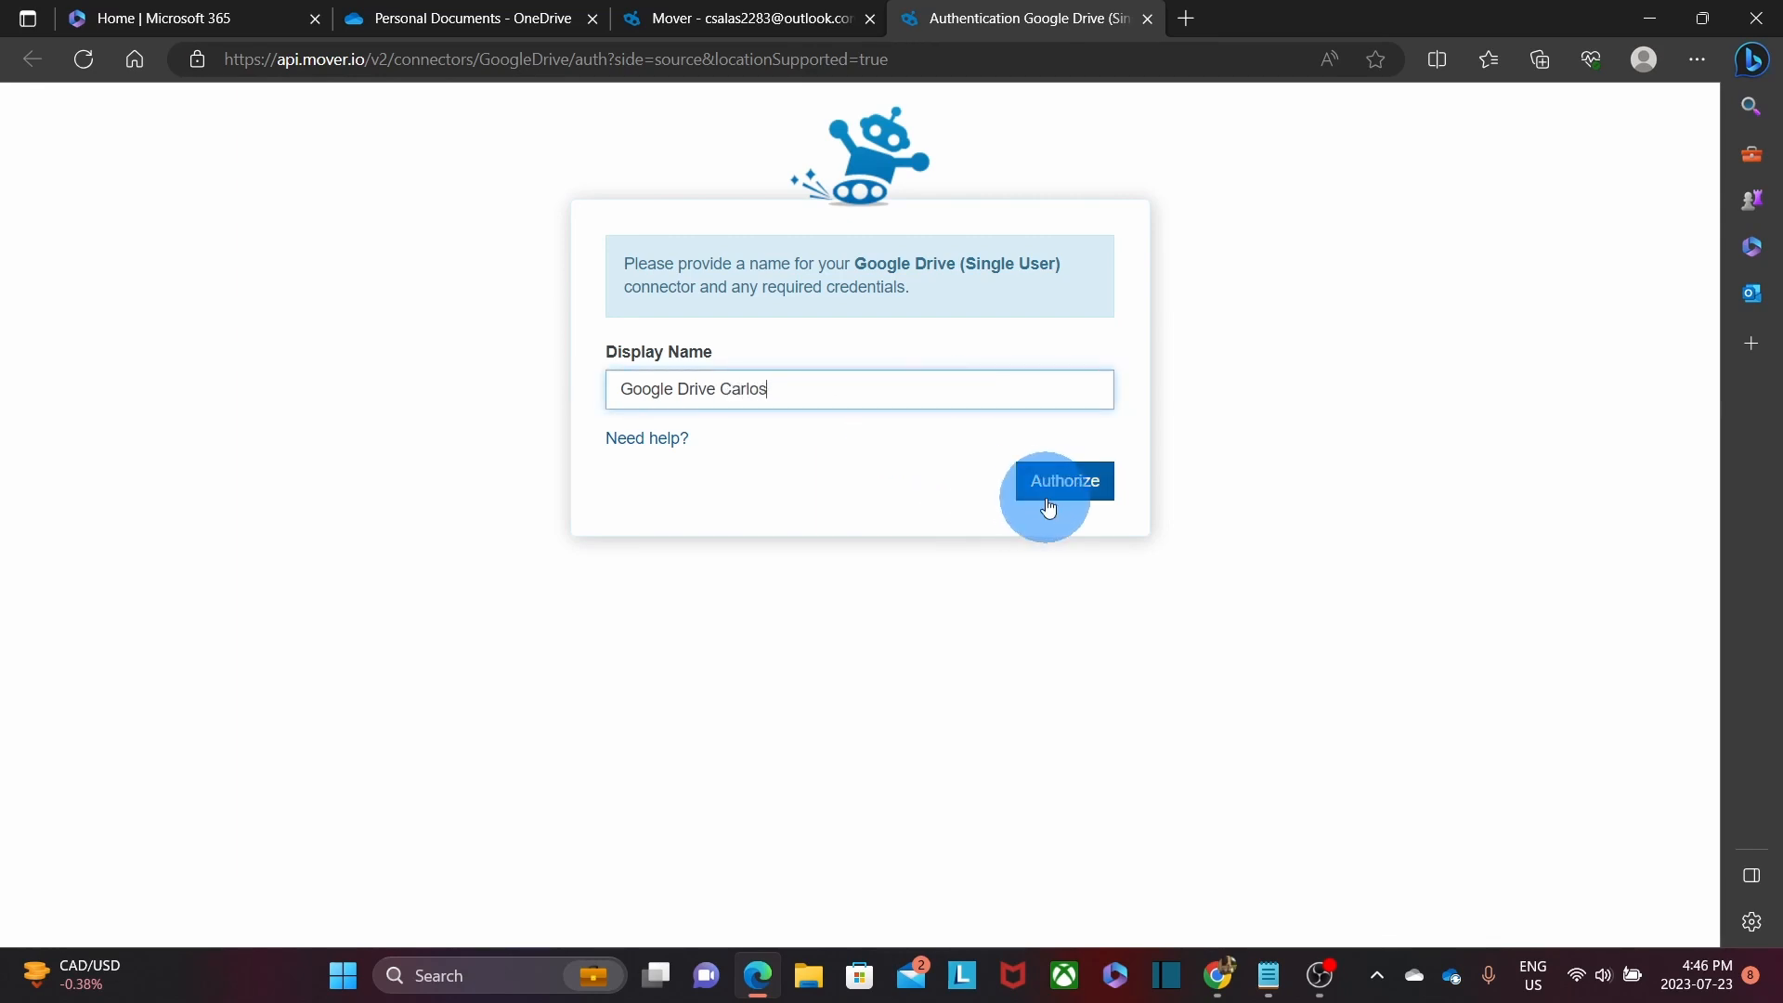
pyautogui.click(1060, 484)
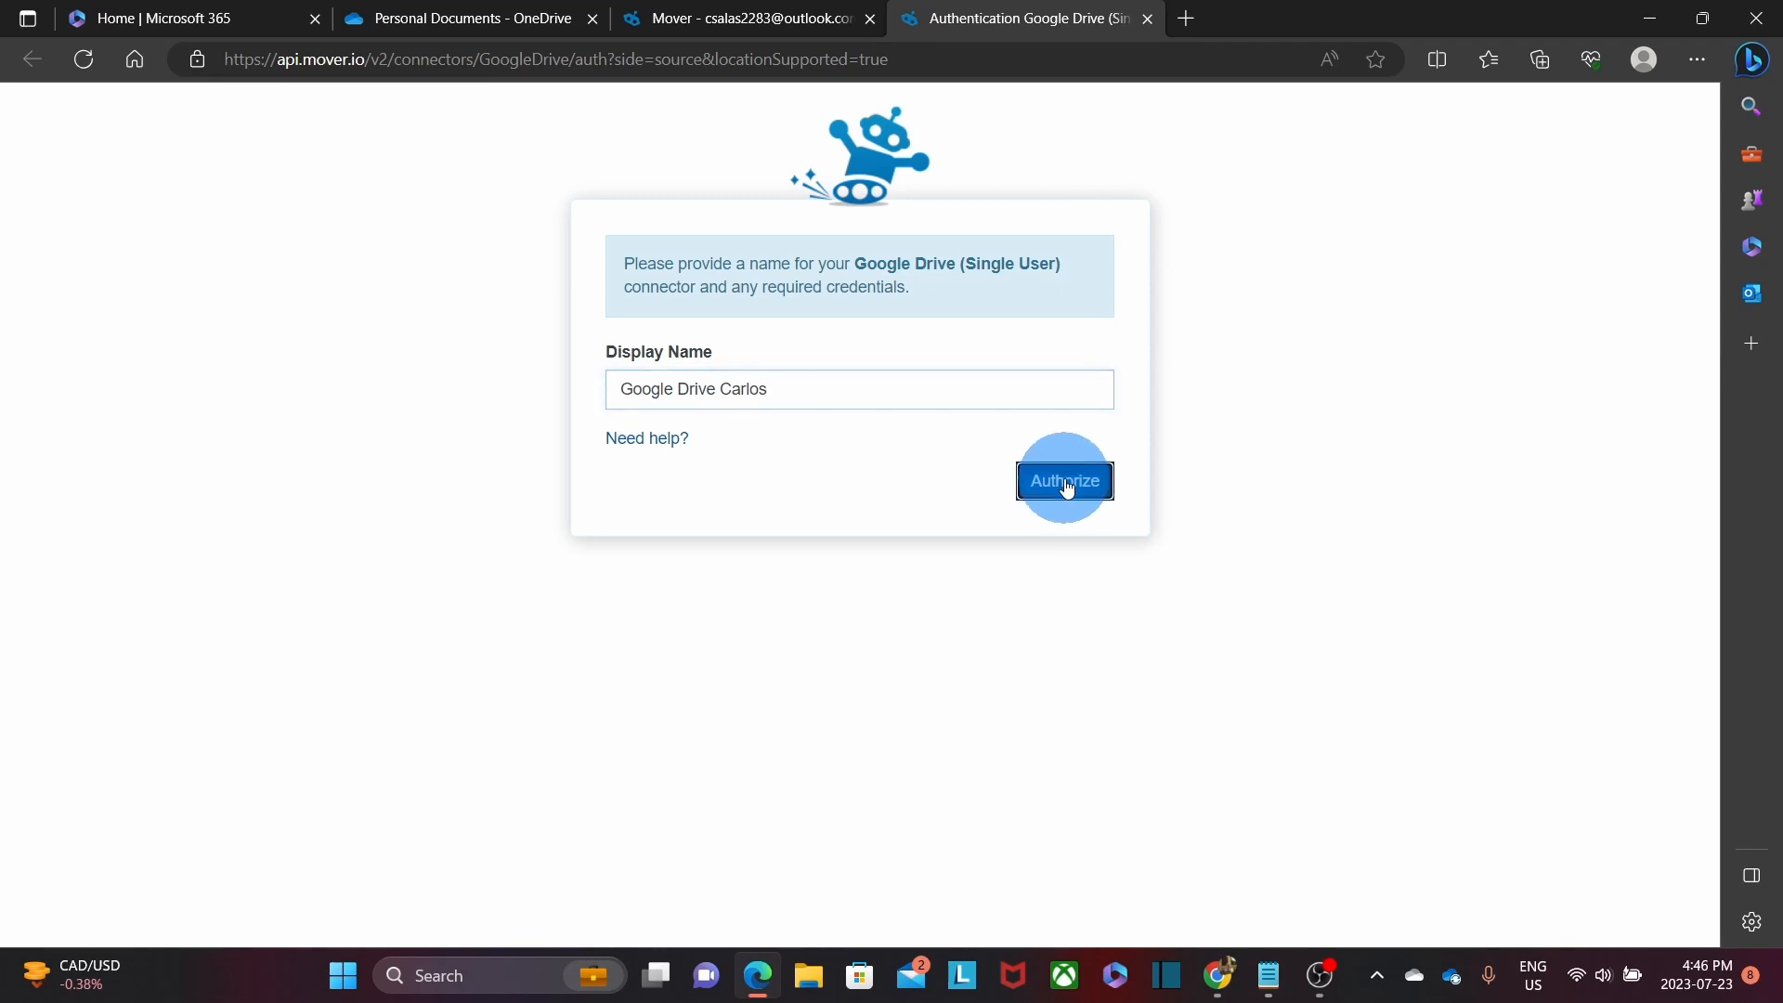
pyautogui.click(1066, 485)
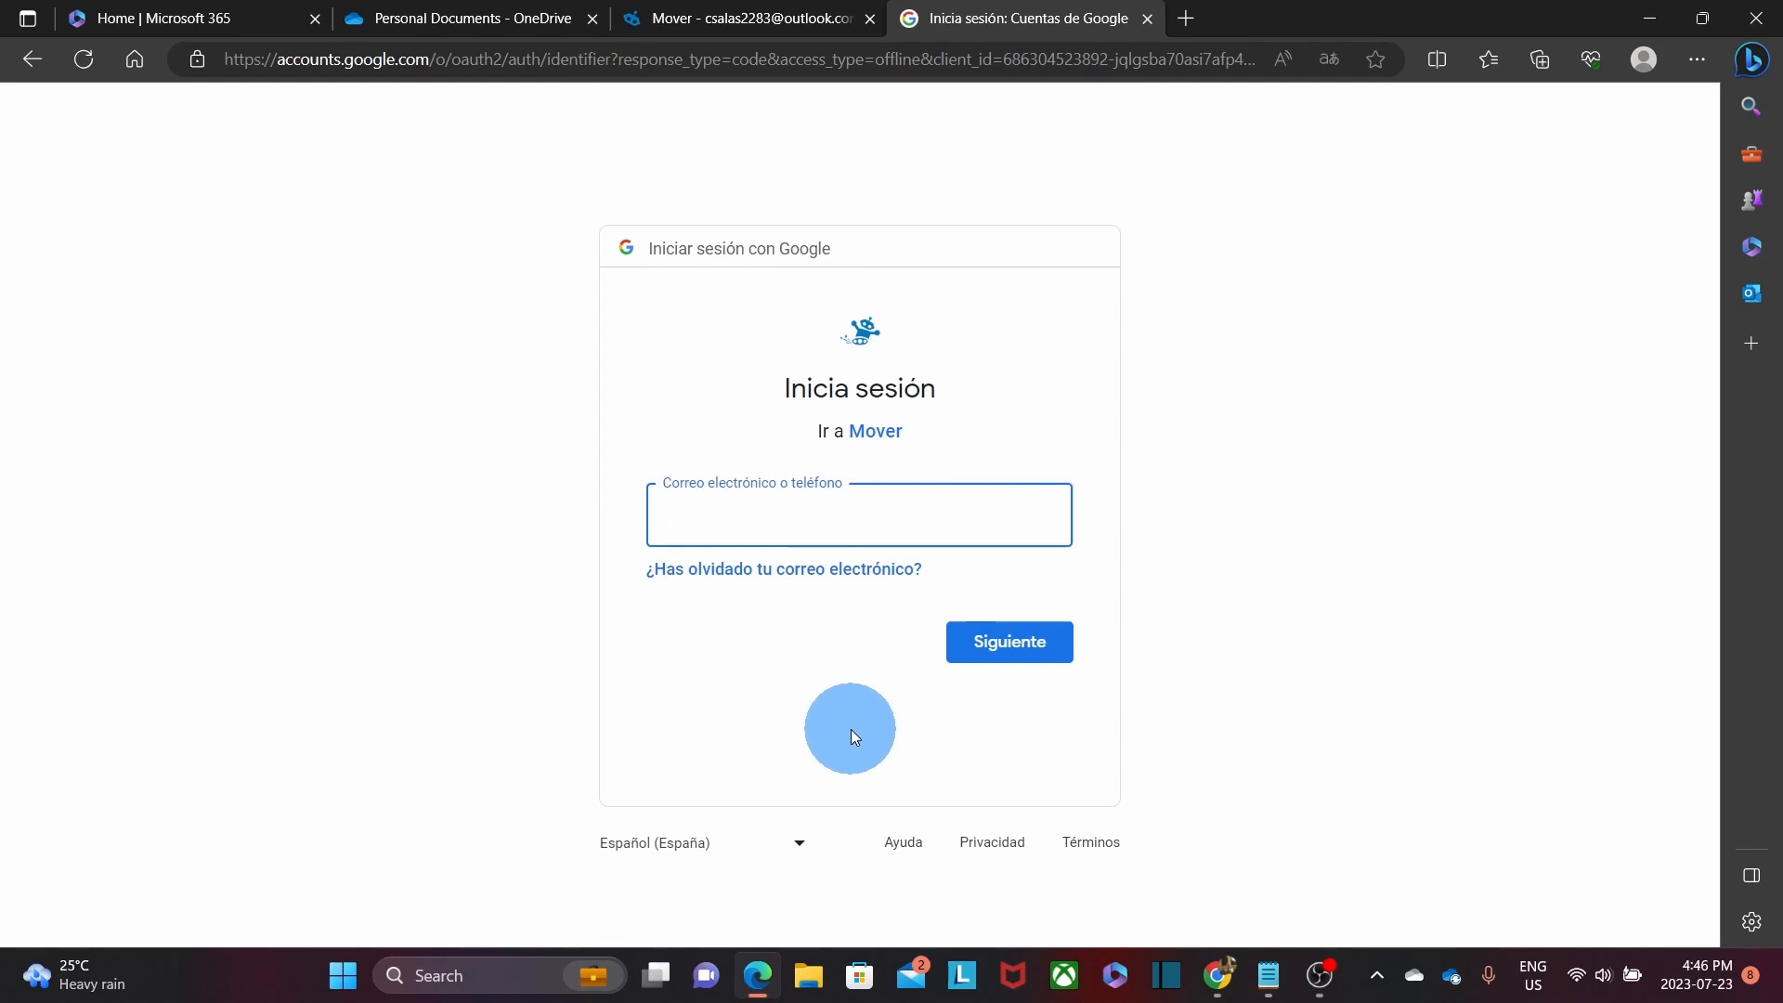
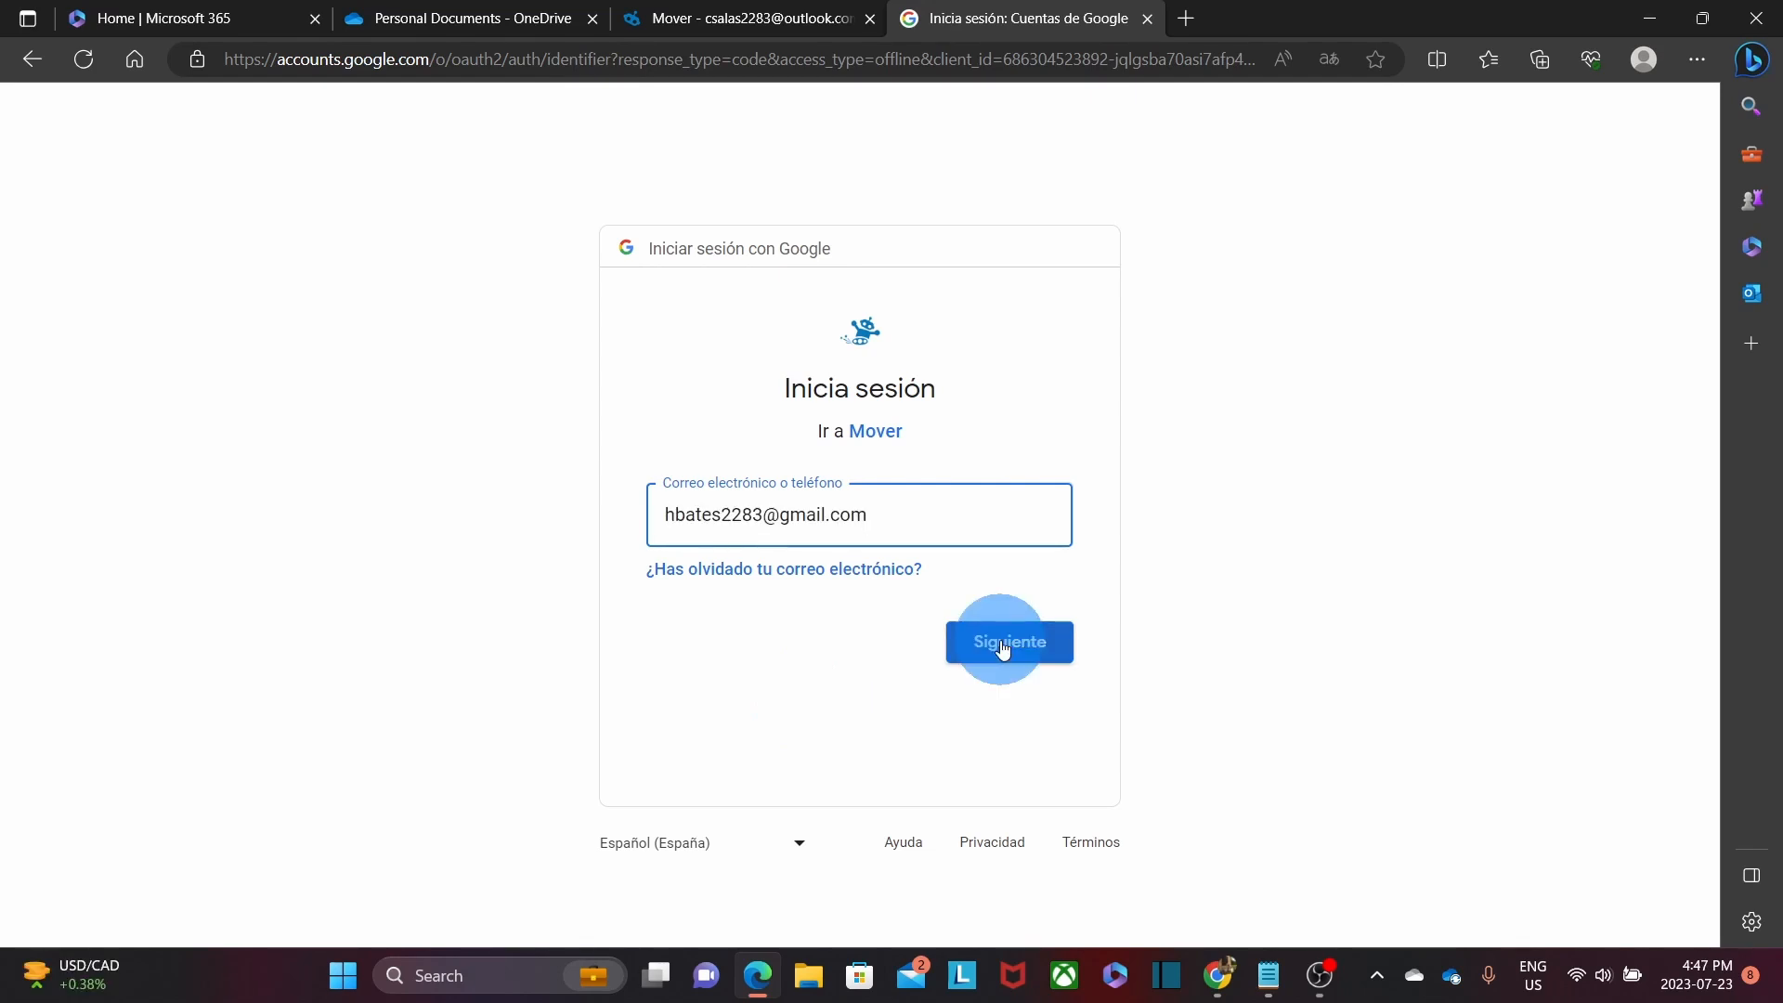
# - Sign in to Google with the account e-mail and password
pyautogui.click(1003, 648)
pyautogui.write('••••••••••')
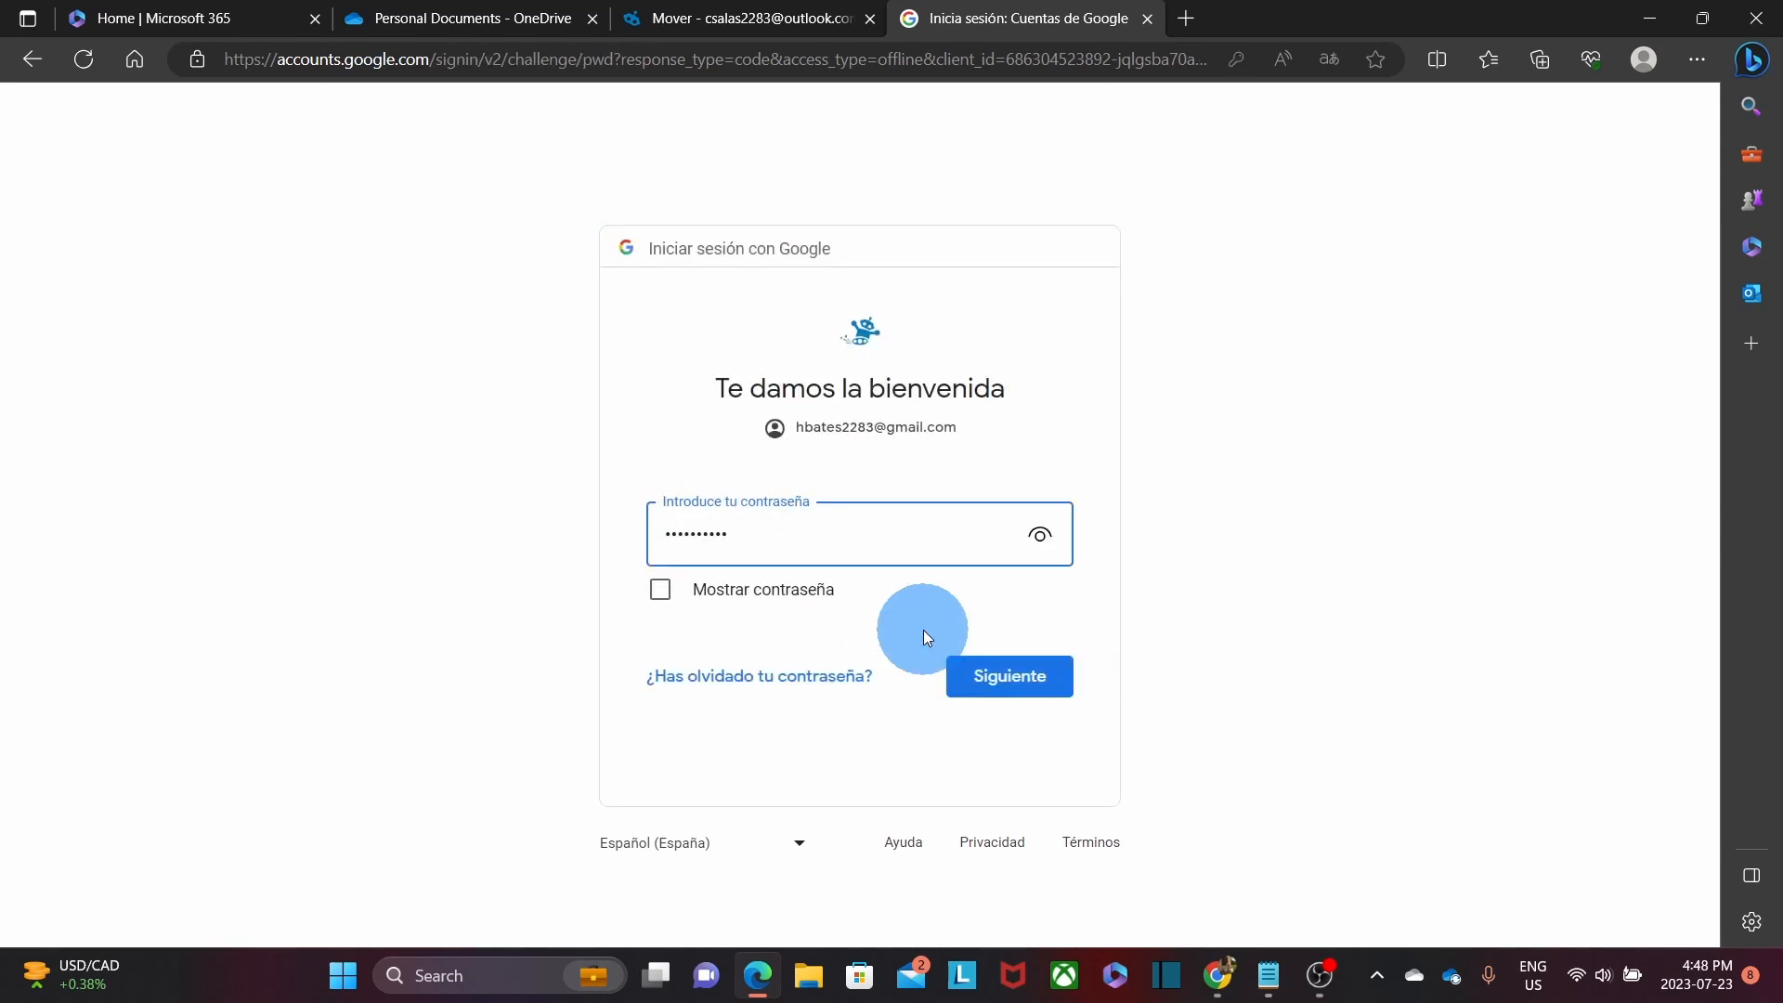
pyautogui.click(998, 682)
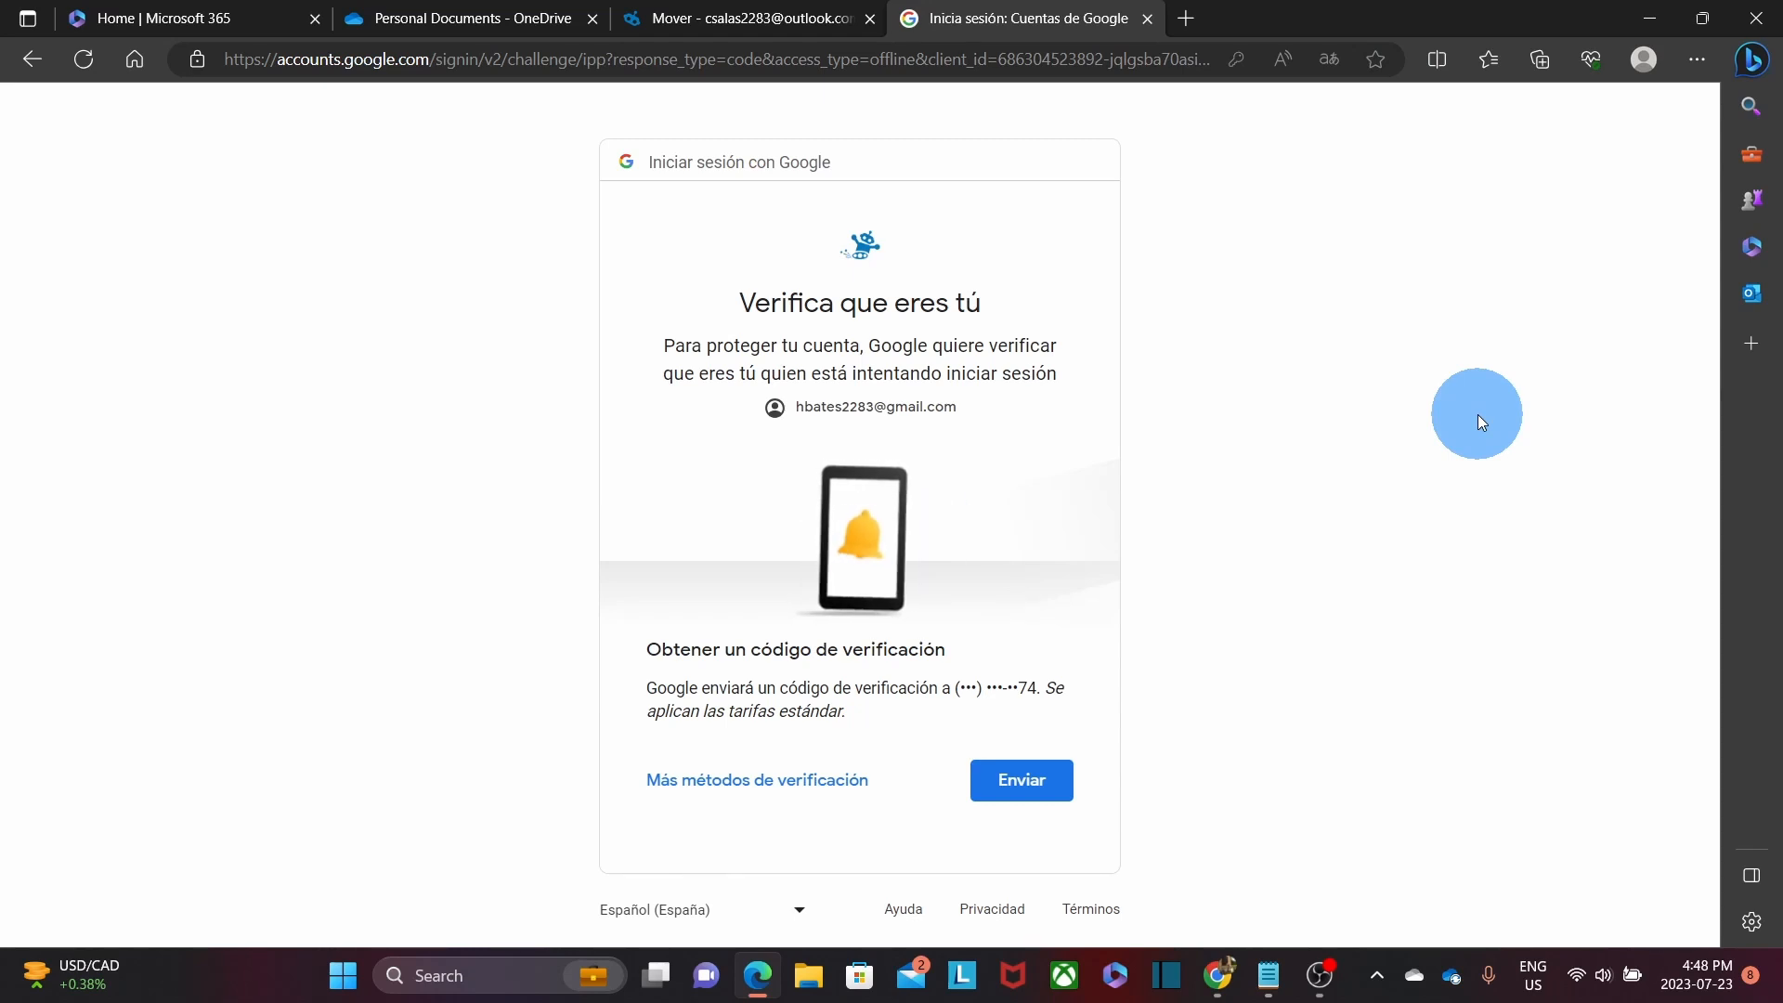
# - Verify with the SMS verification code and allow Mover access to the Google Drive files
pyautogui.click(1038, 793)
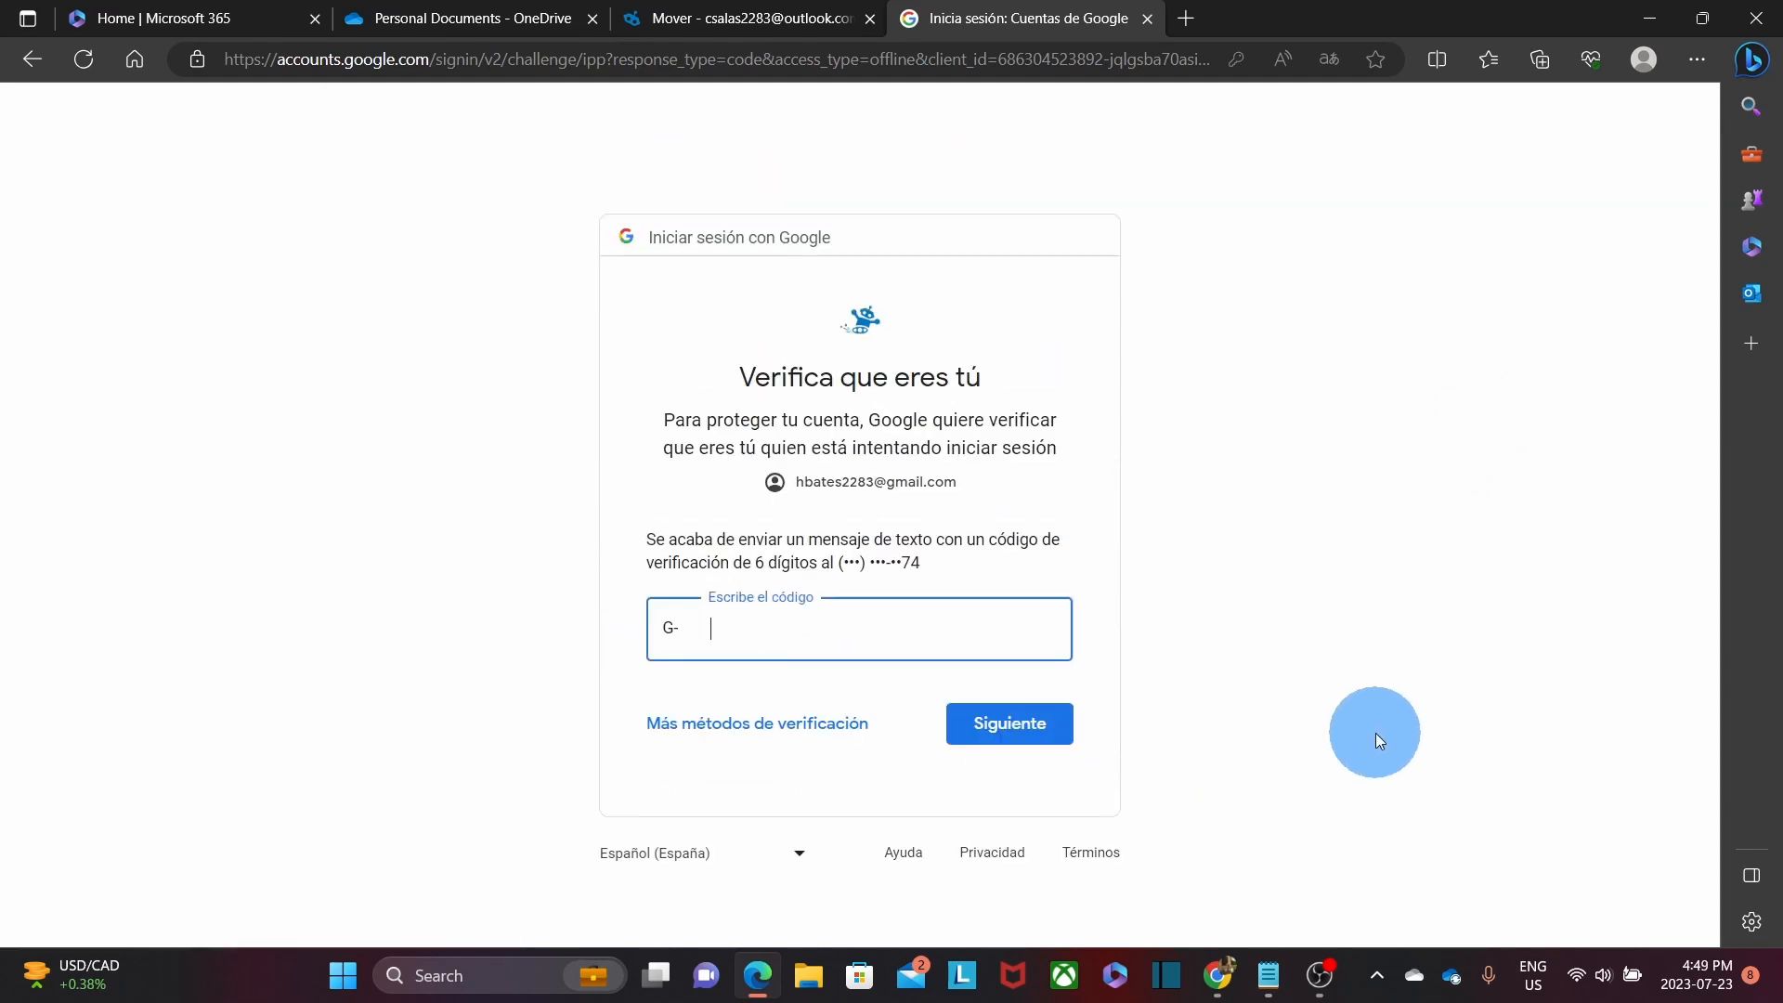
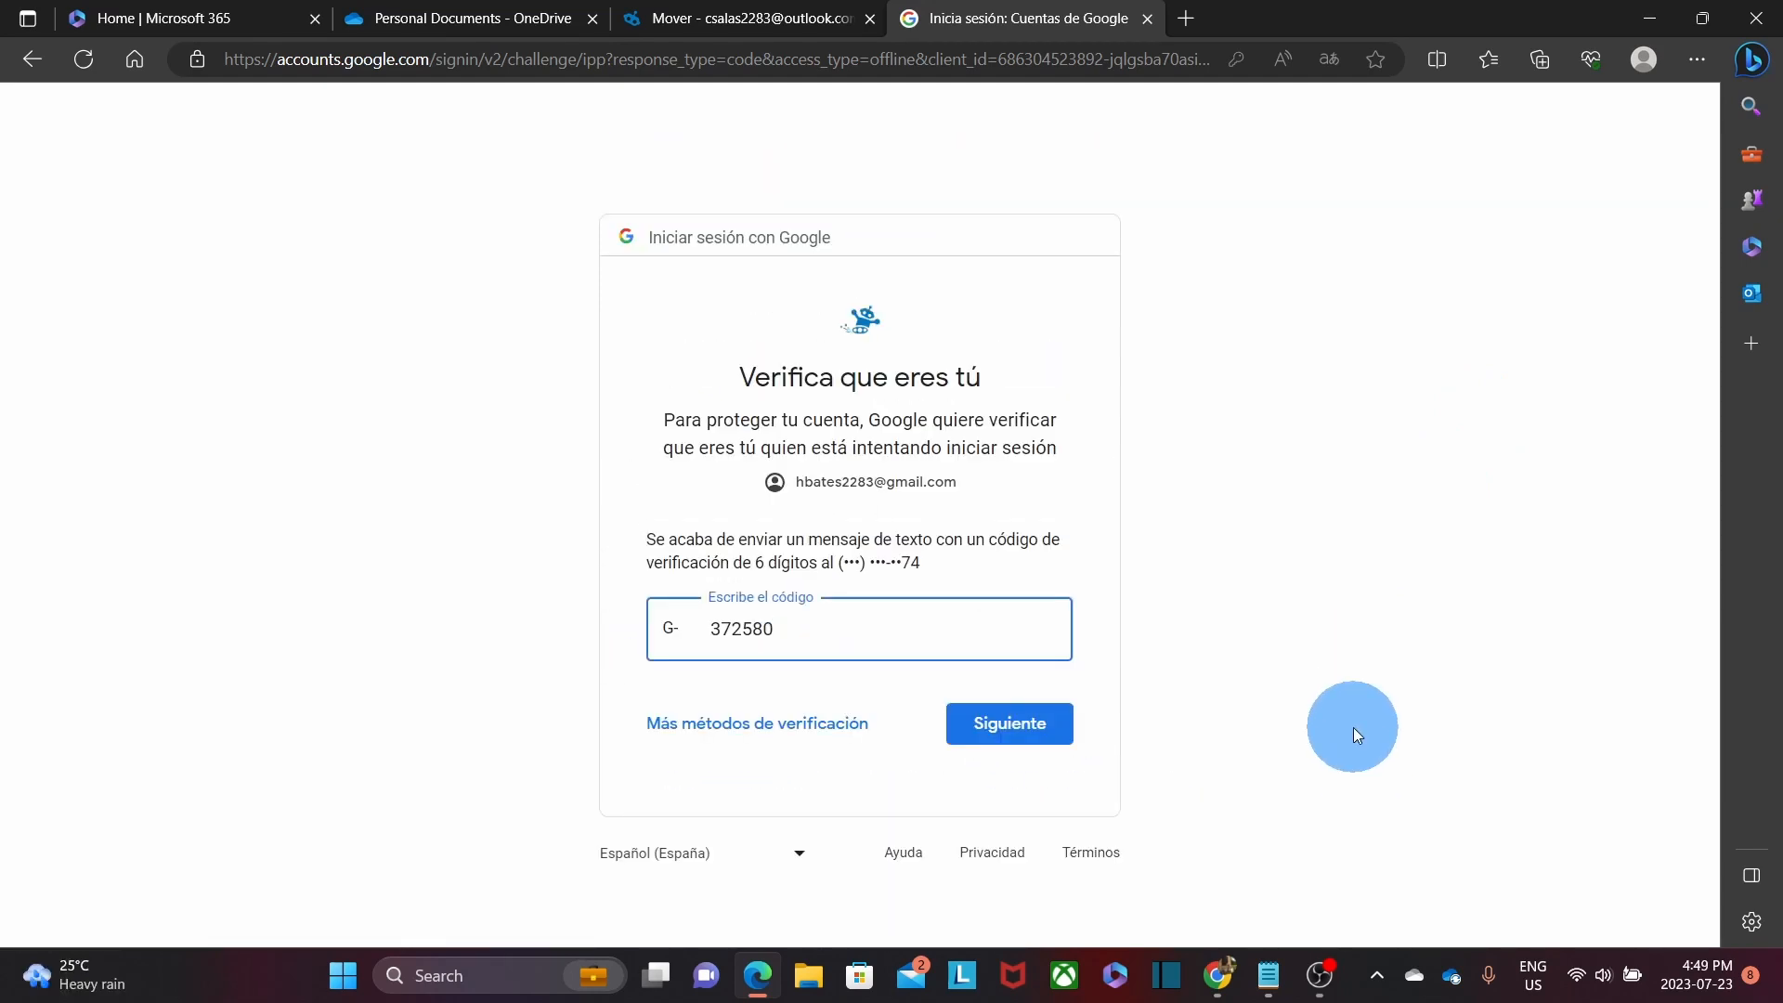
pyautogui.click(1018, 721)
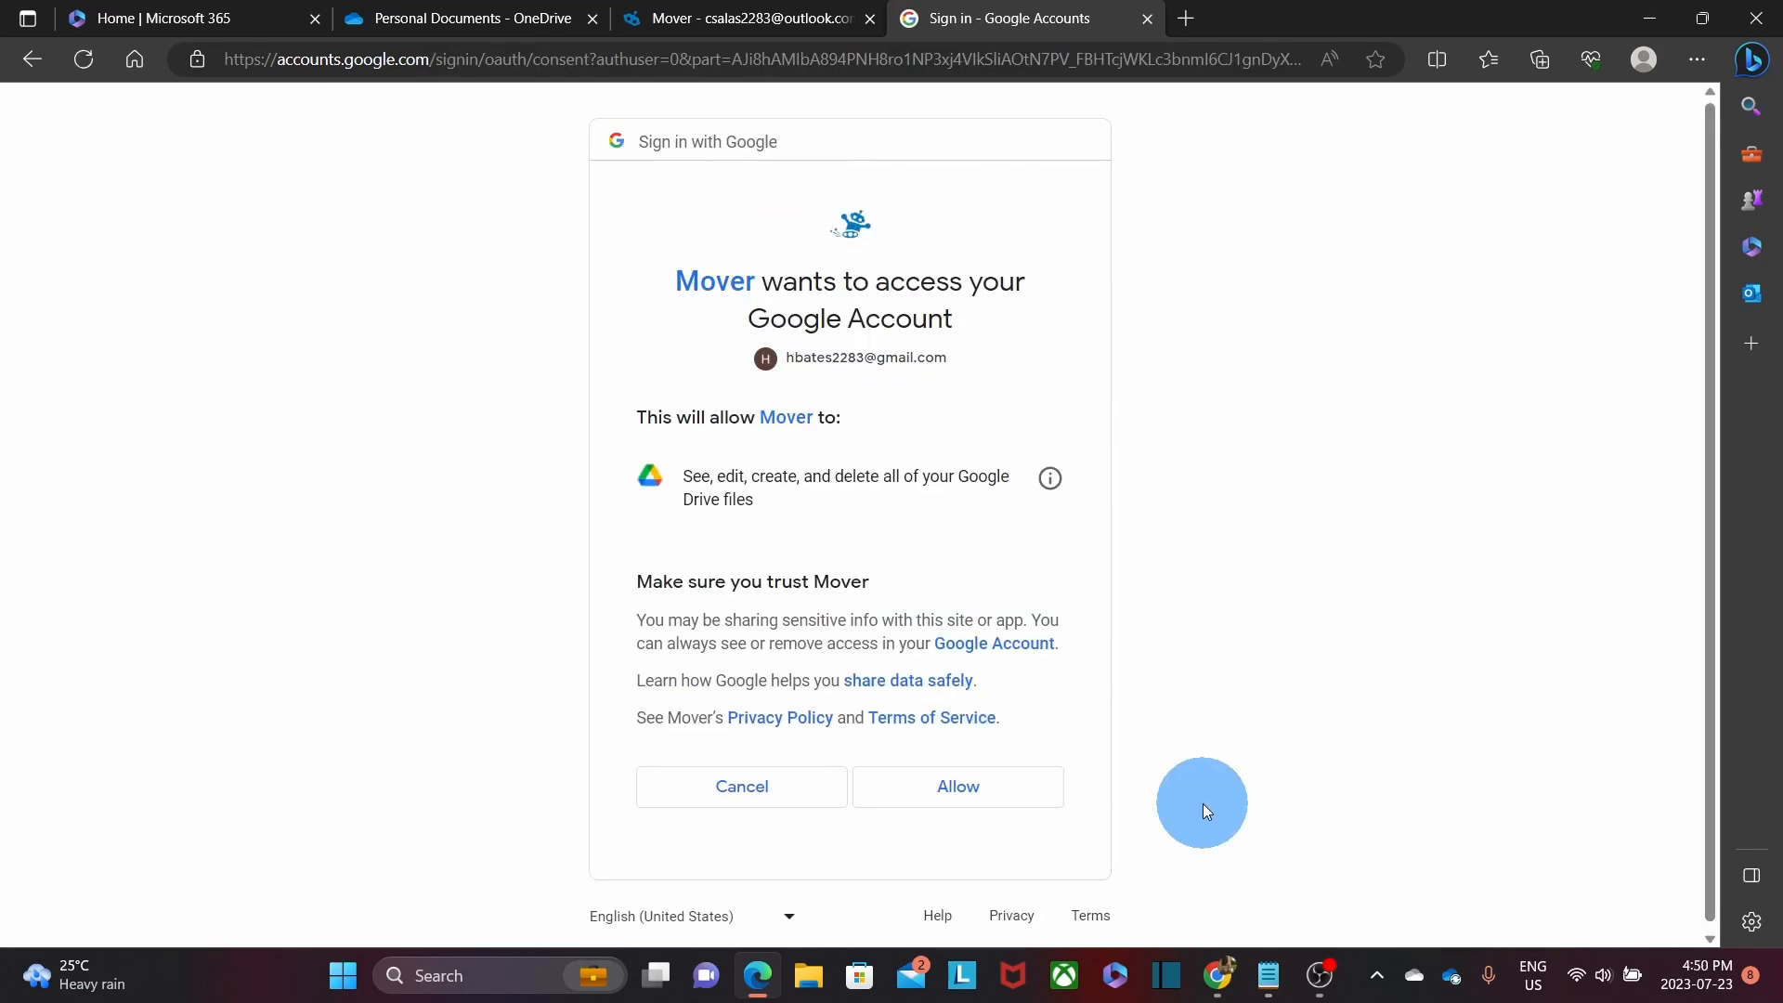
pyautogui.click(974, 790)
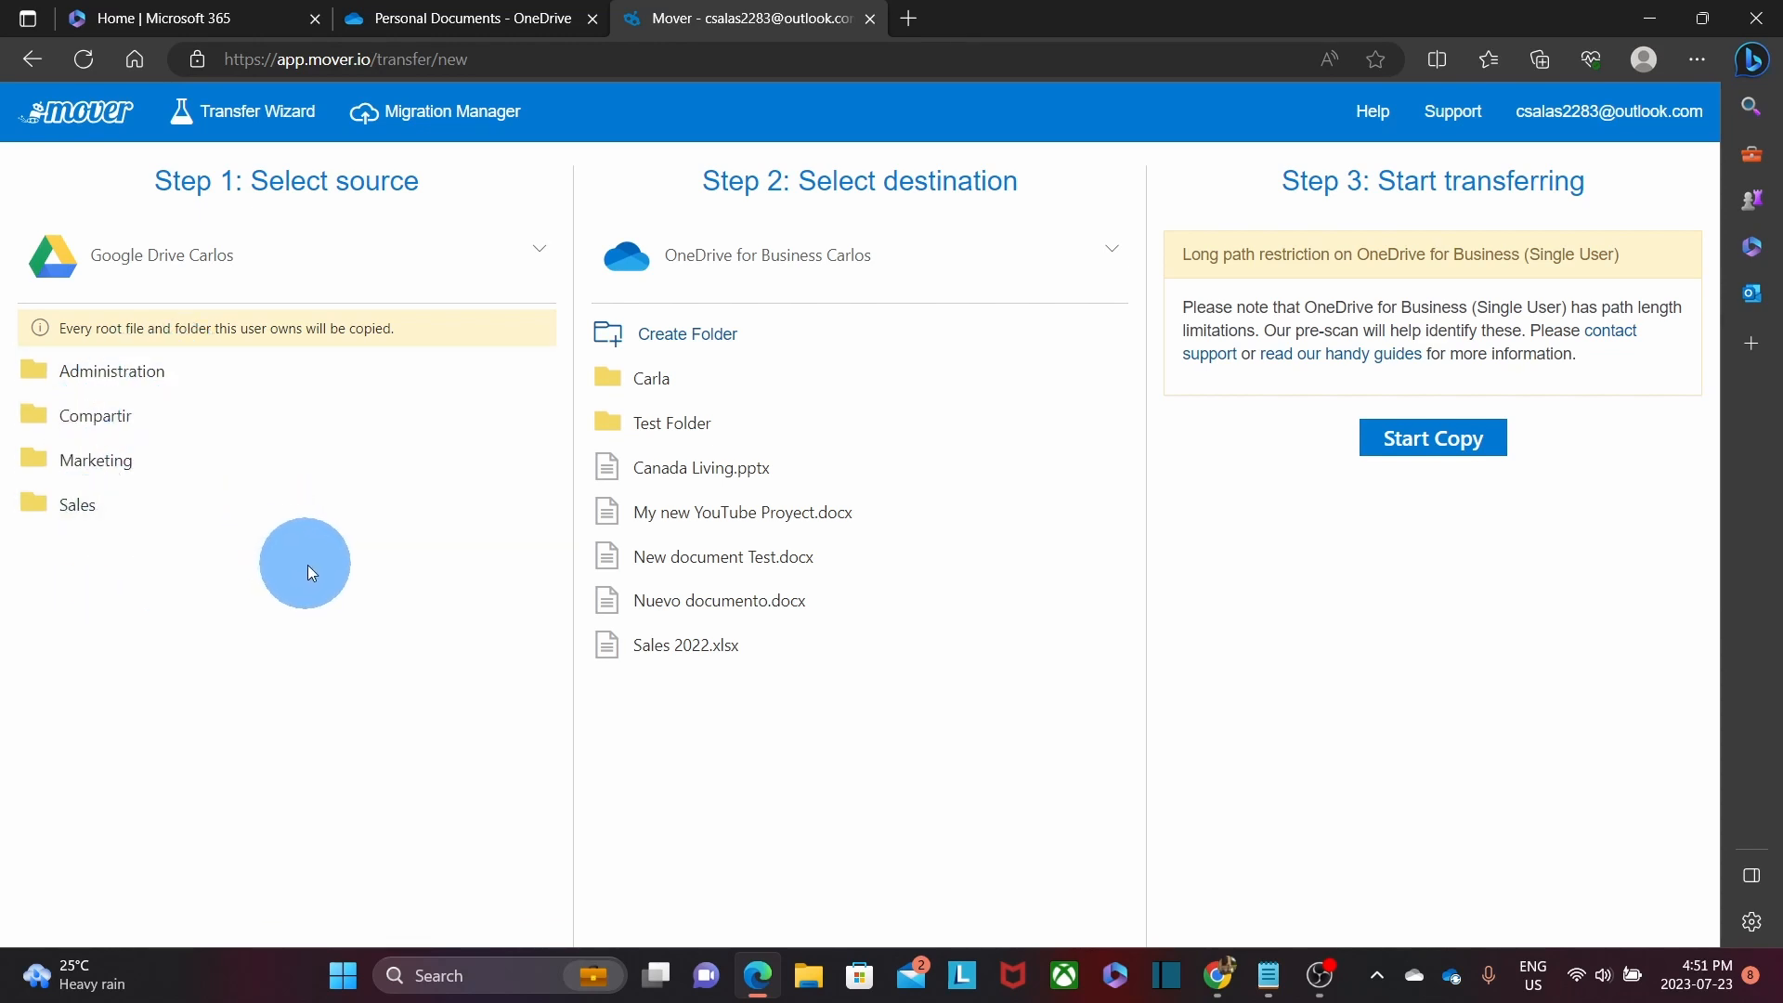
# - Browse the Google Drive Administration folder, then open the account Preferences page
pyautogui.click(130, 374)
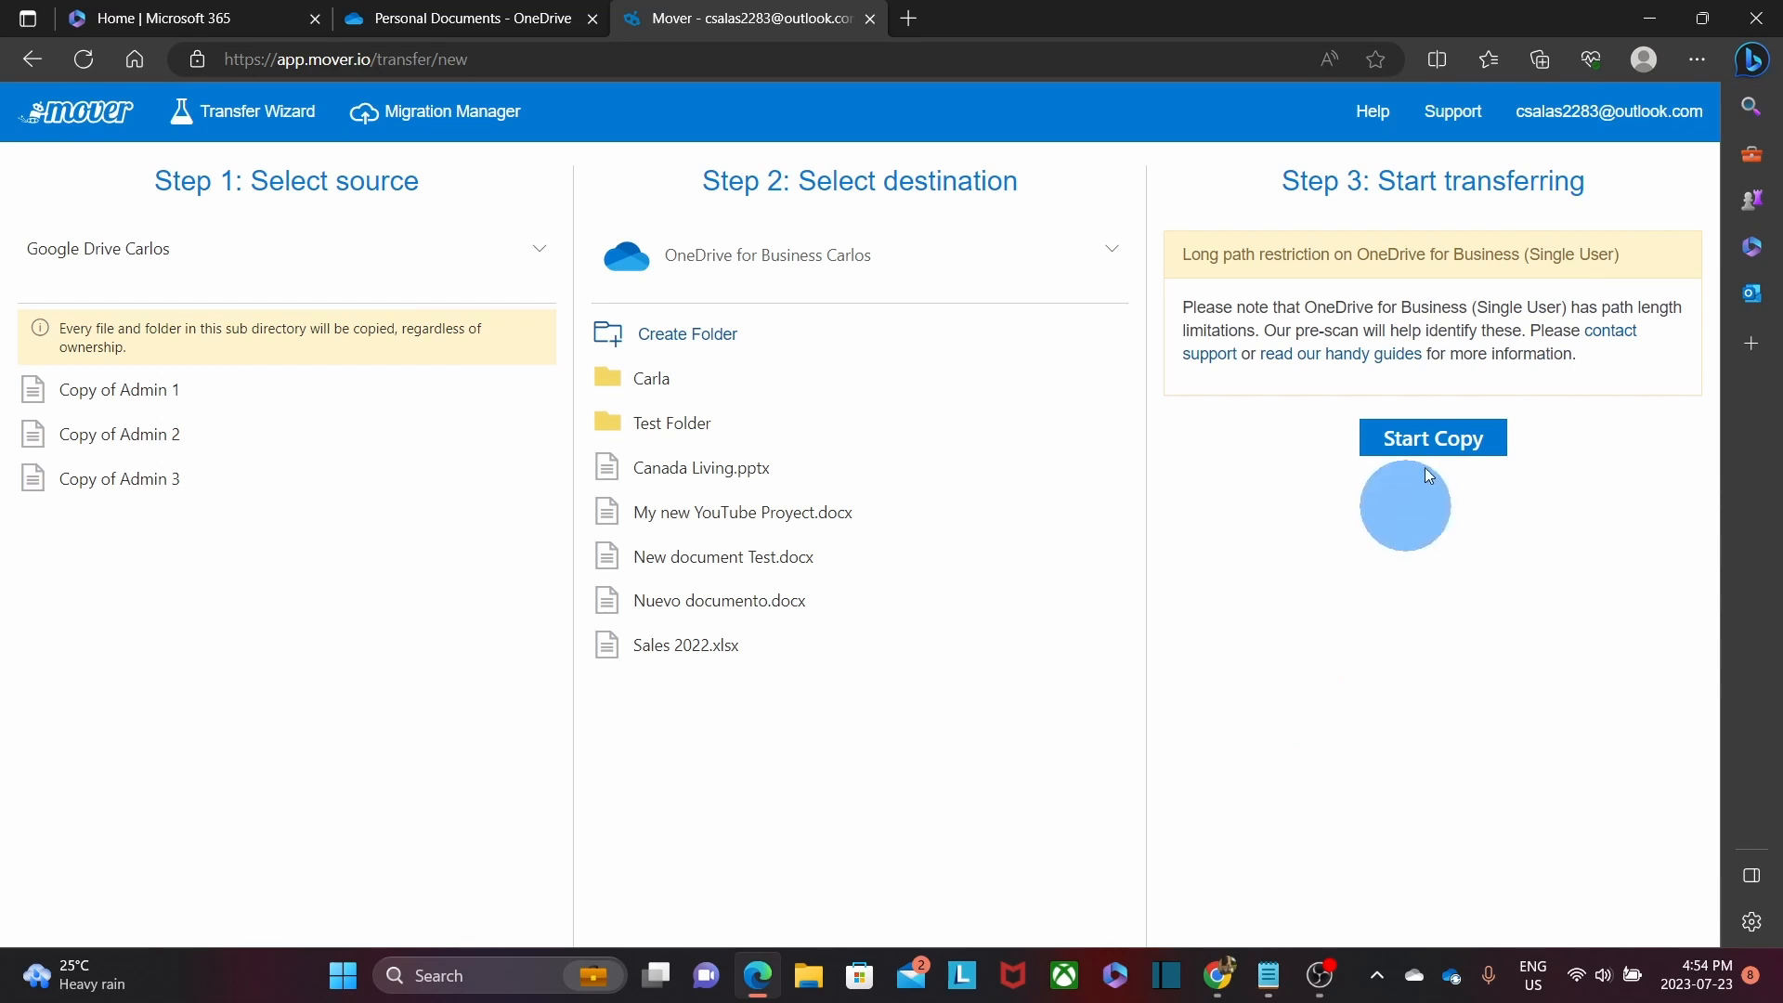
pyautogui.click(1560, 112)
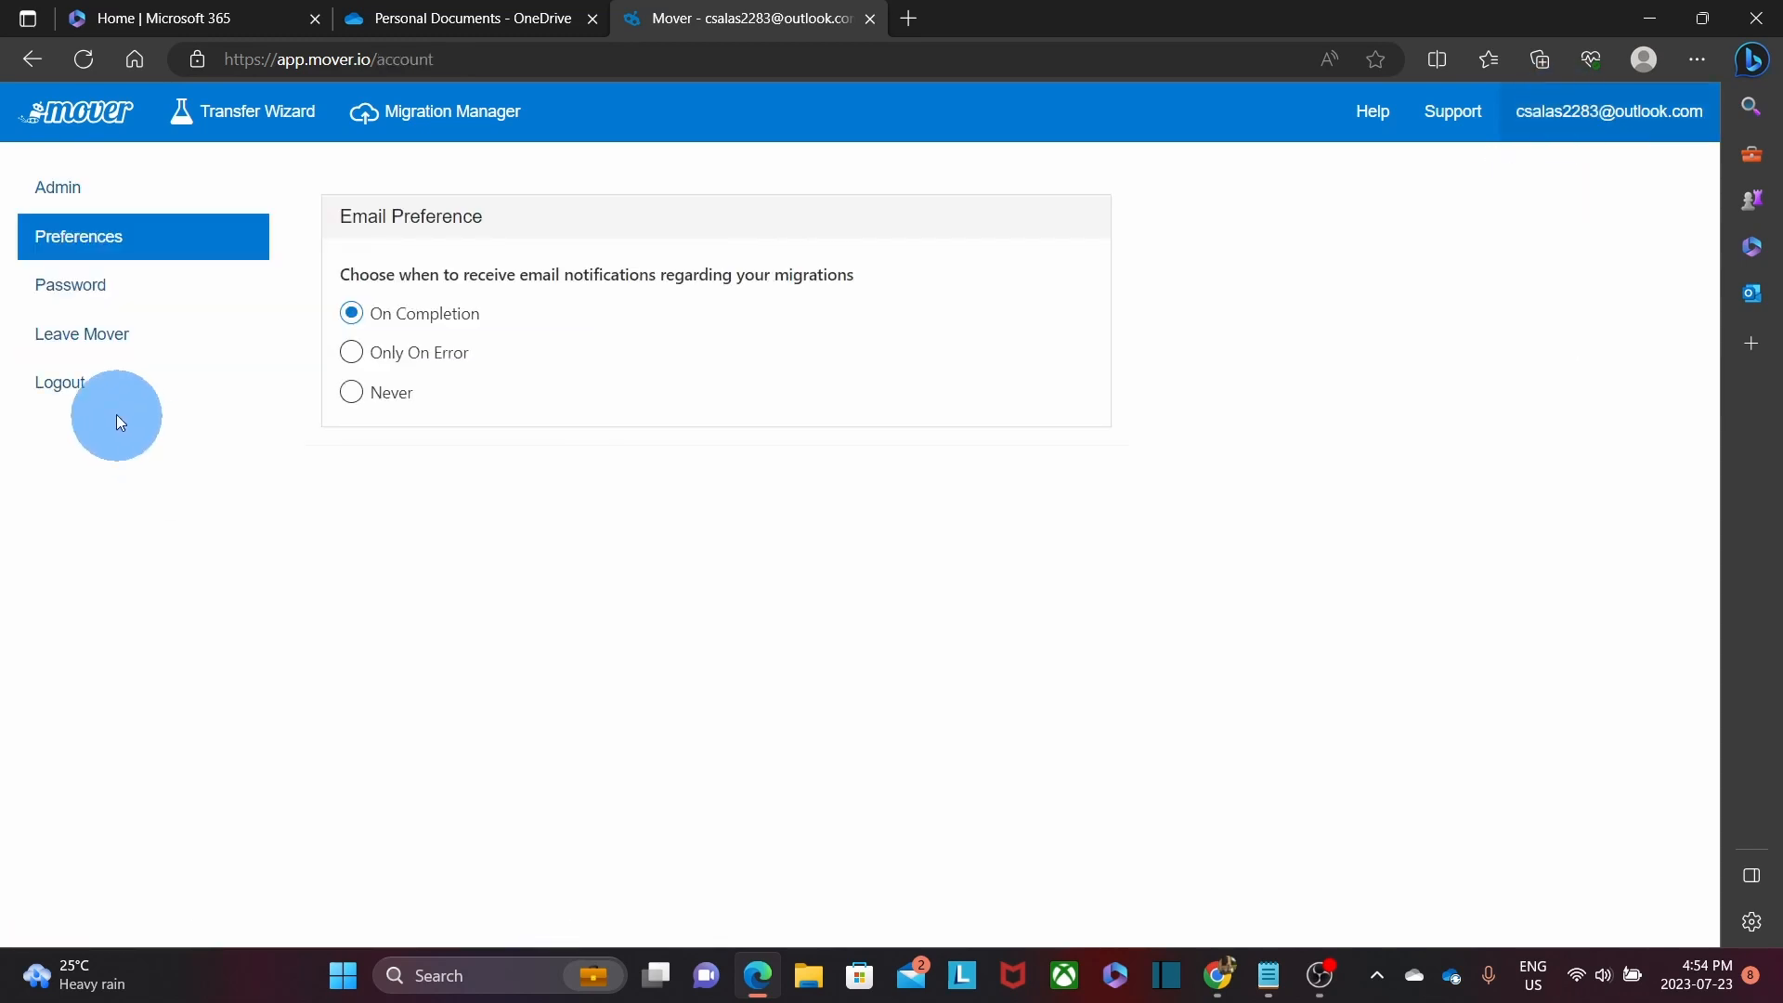